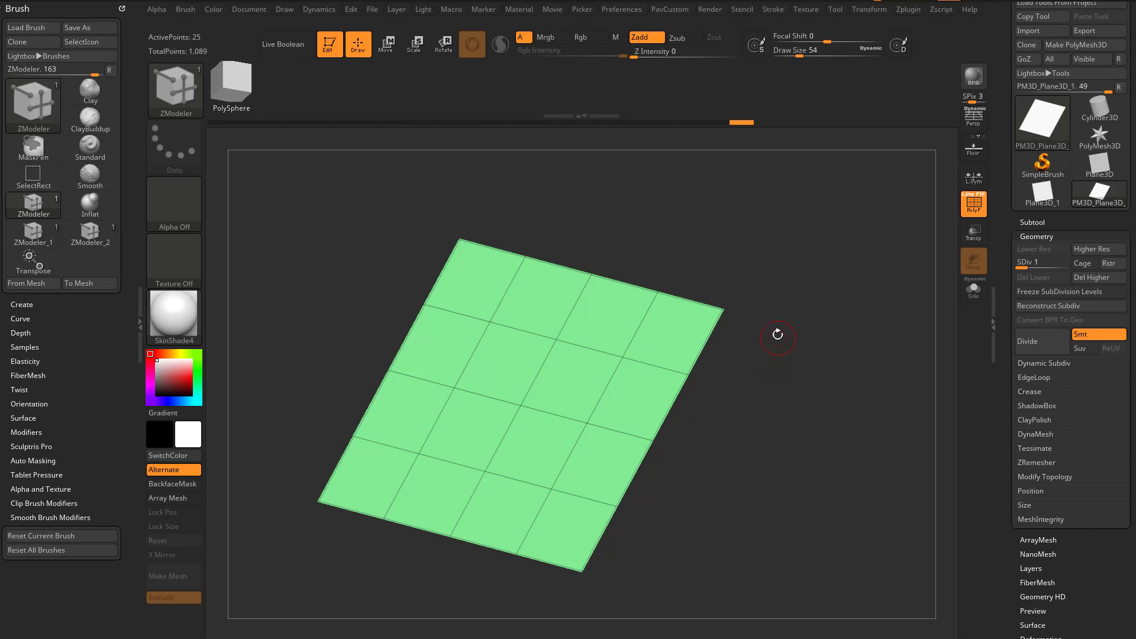
- Set the ZModeler edge action to Extrude with the Edge/EdgeLoop target and try to extrude an edge on the plane's right side
left_click_drag(778, 335, 720, 321)
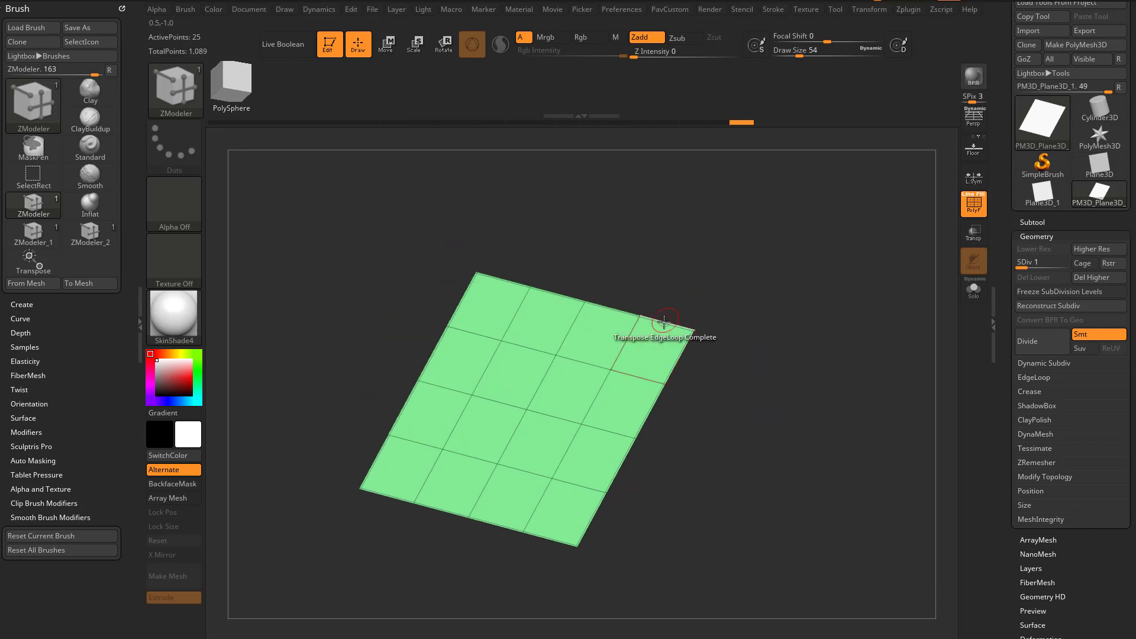
key("space")
key("space")
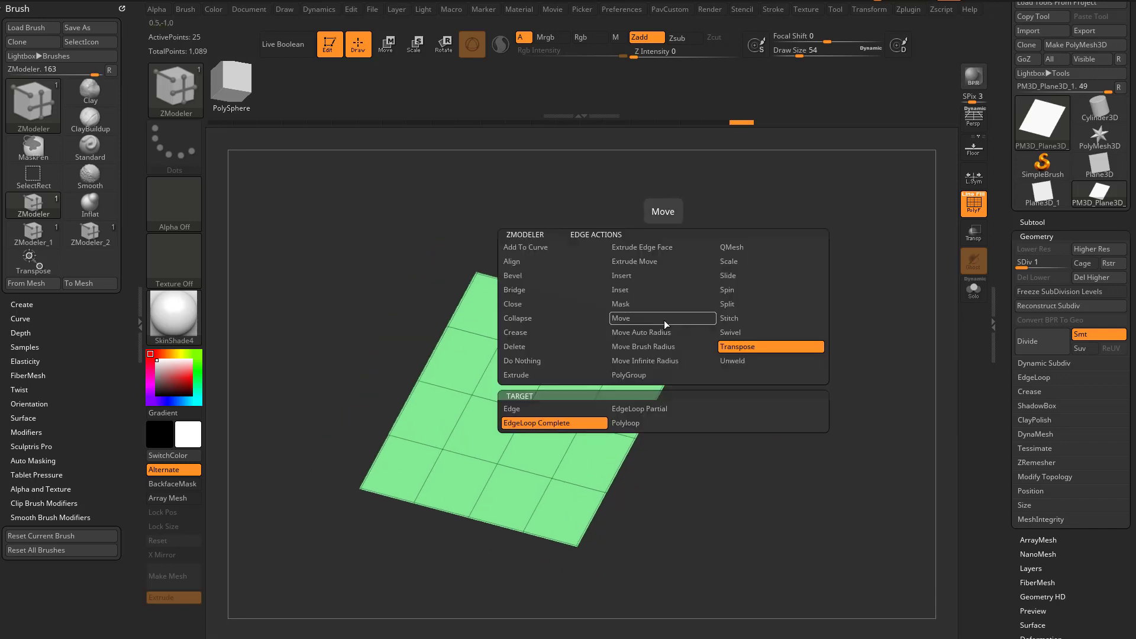
left_click(551, 375)
left_click(560, 408)
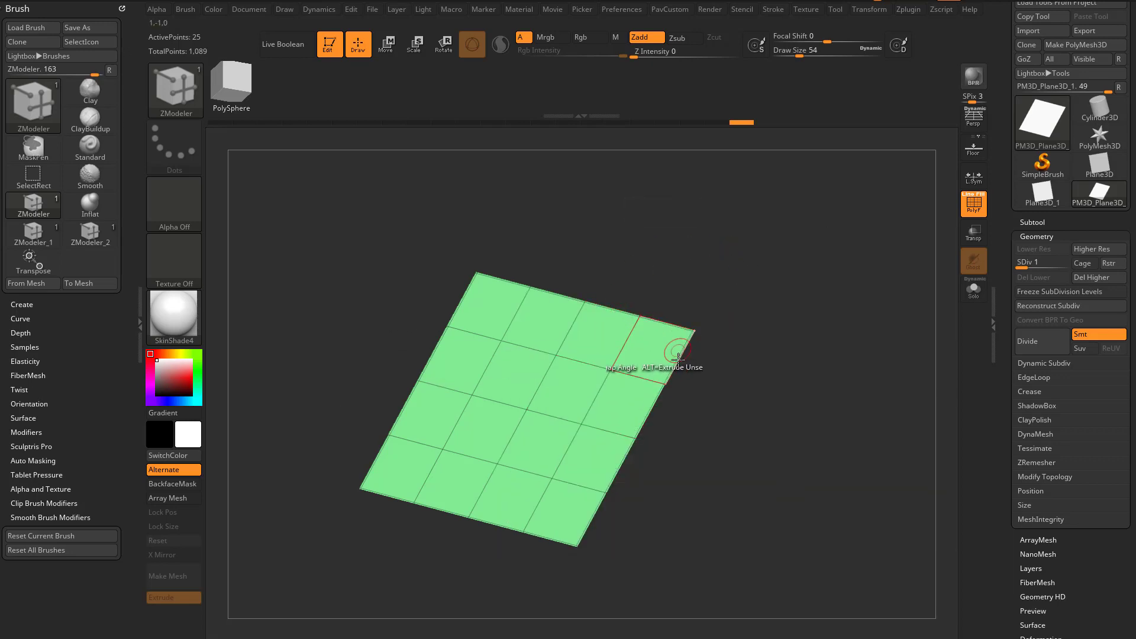
left_click(675, 361)
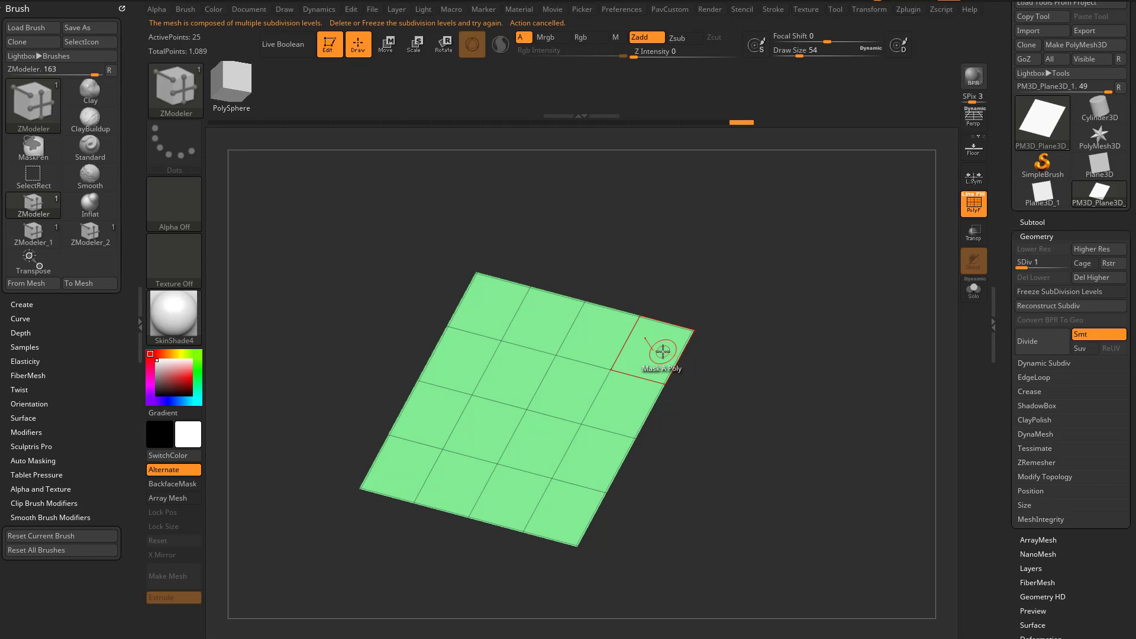
- Delete the plane's higher subdivision levels
left_click_drag(740, 383, 749, 394)
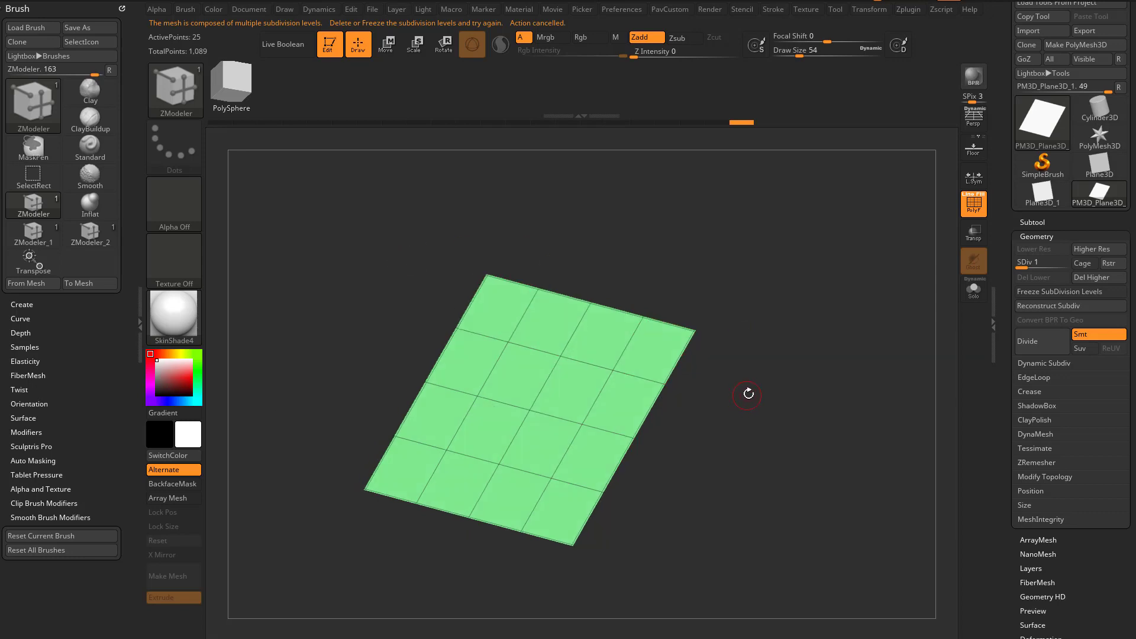
left_click(1081, 278)
left_click_drag(750, 307, 737, 300, "alt")
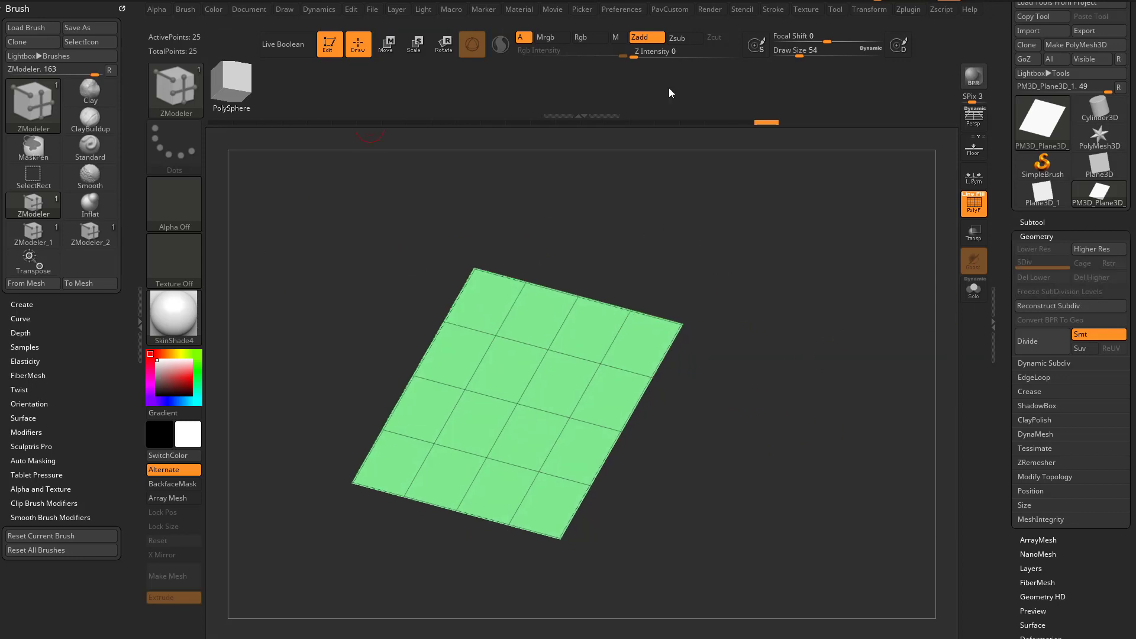
- Extrude the upper two edges of the plane's right side outward at a free angle
left_click_drag(657, 309, 713, 446)
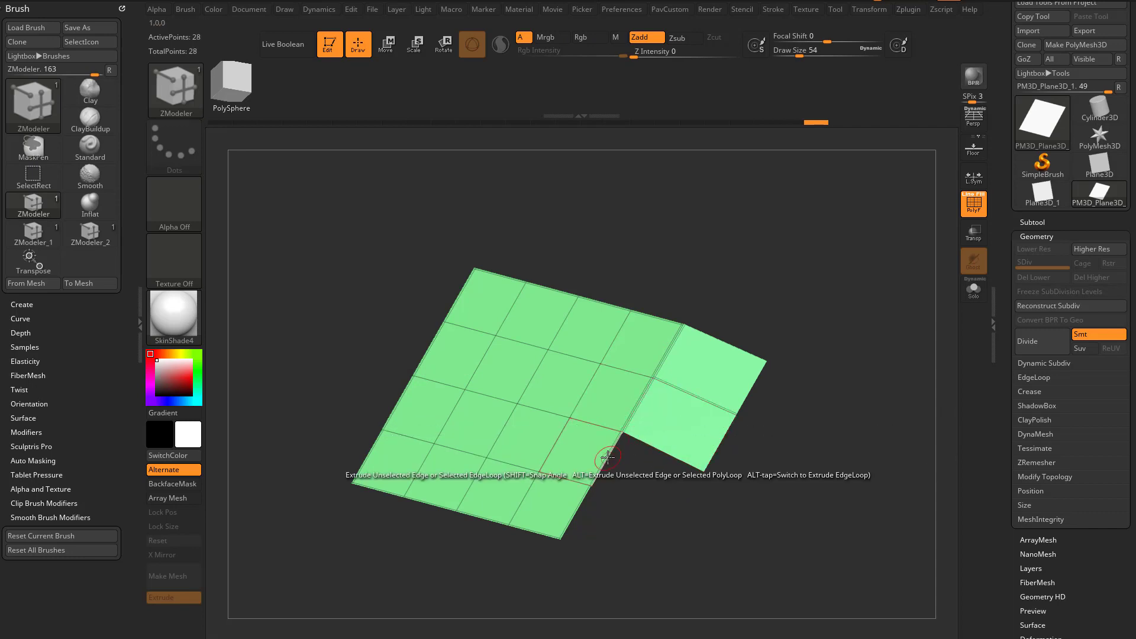
key("space")
mouse_move(857, 413)
left_mouse_down()
mouse_move(773, 319)
mouse_move(866, 425)
left_mouse_up()
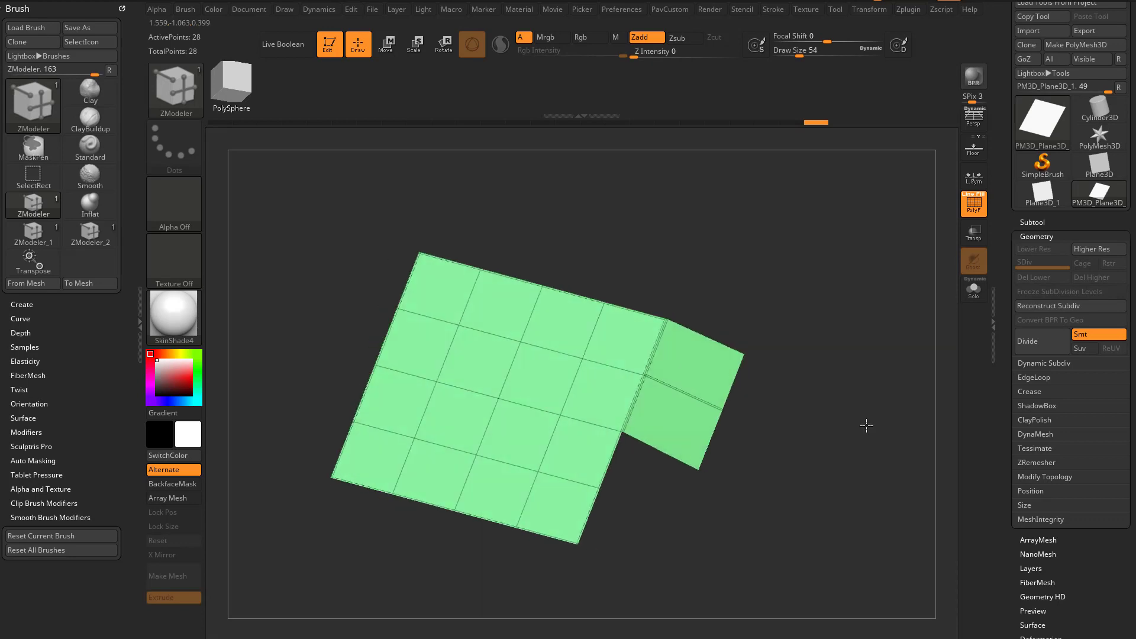
- Choose Smart Attraction for the edge Extrude and extrude the remaining two right-side edges in line with the extruded faces
key("space")
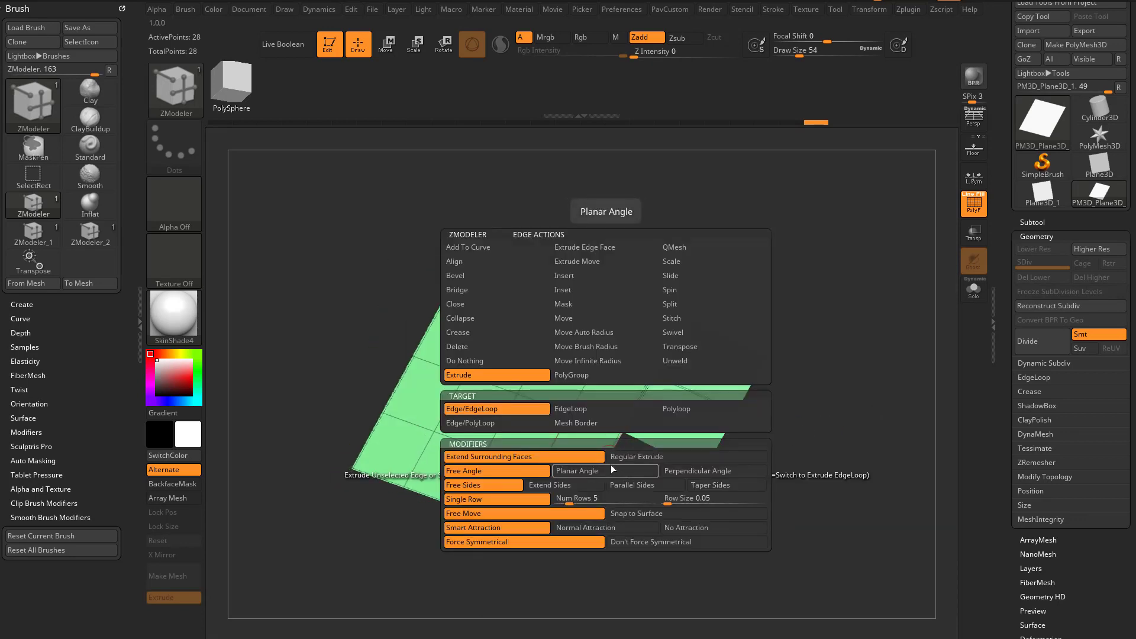
key("space")
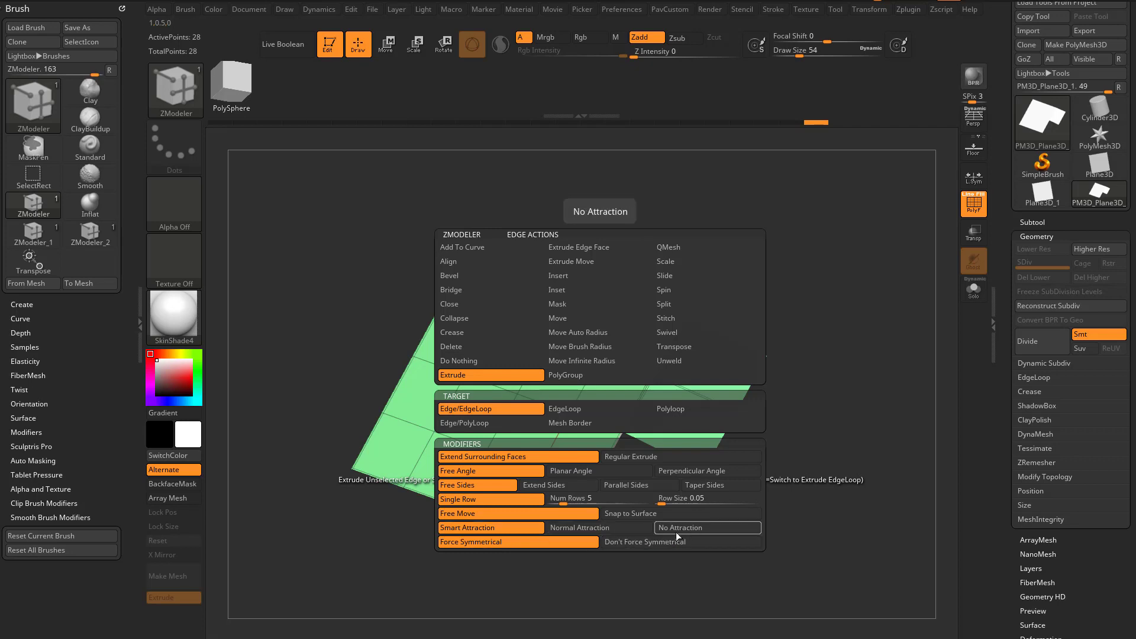
left_click(499, 530)
left_click_drag(603, 467, 744, 527)
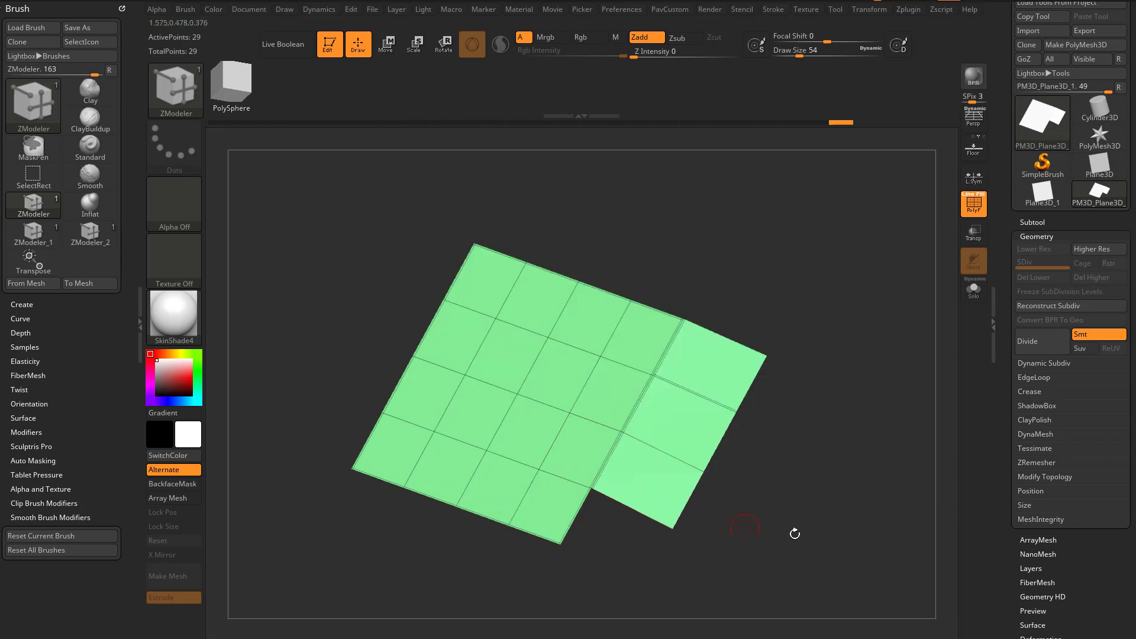
left_click_drag(812, 507, 778, 514, "alt")
left_click_drag(538, 516, 614, 558)
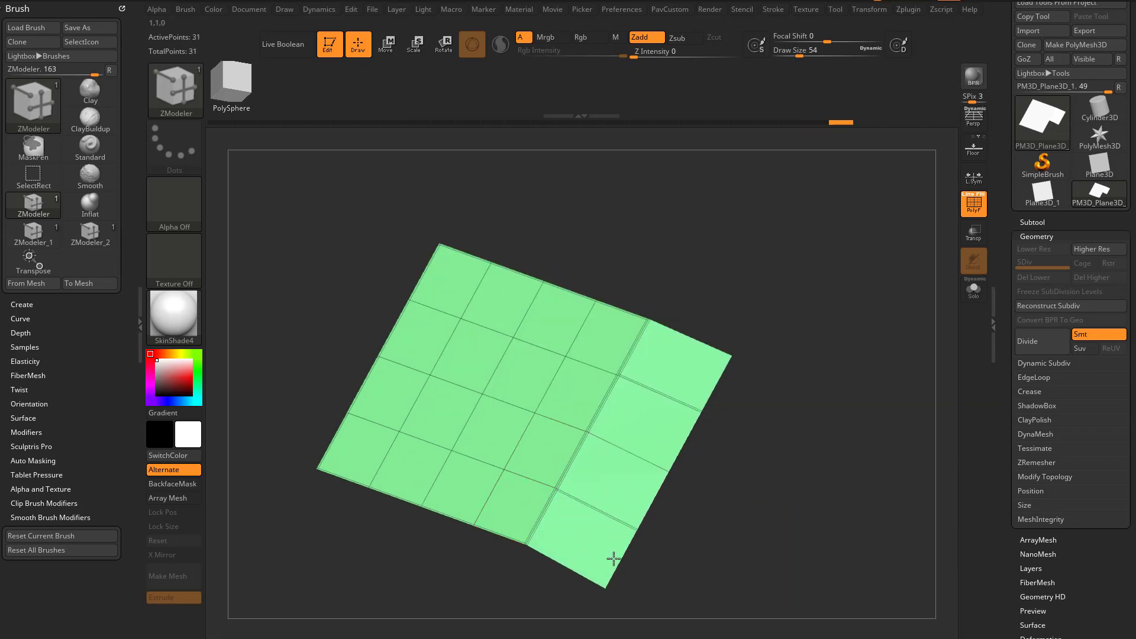
left_click_drag(770, 527, 680, 541)
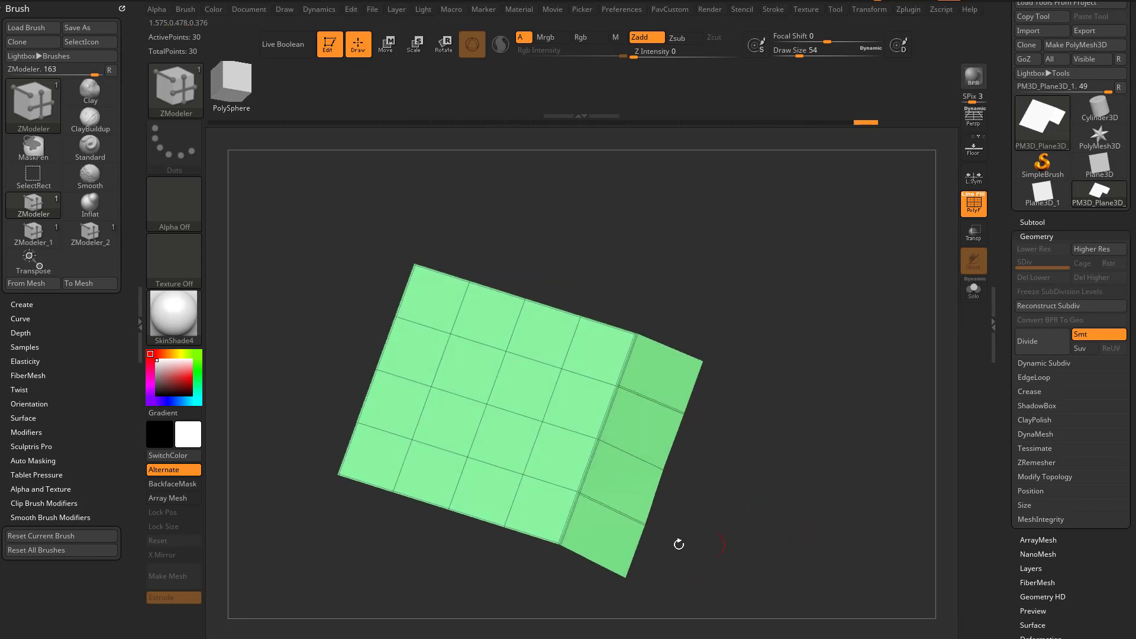
left_click_drag(764, 459, 790, 496)
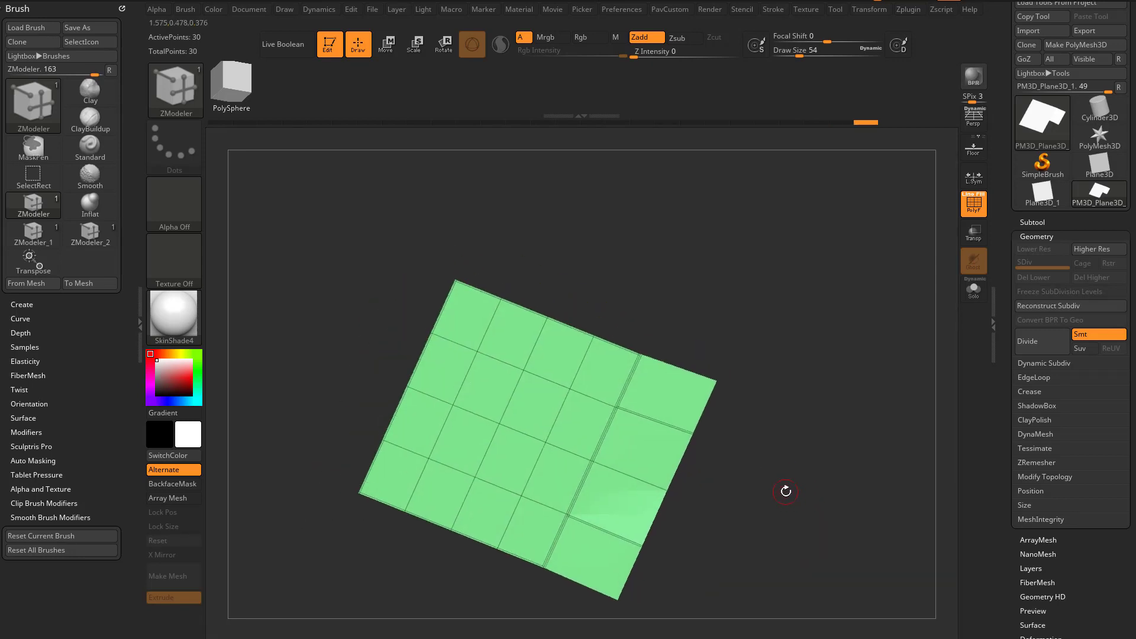
- Mark the polygons of the extruded right-side strip and delete them with the Delete polygon action on A Single Poly
left_click_drag(727, 452, 598, 461)
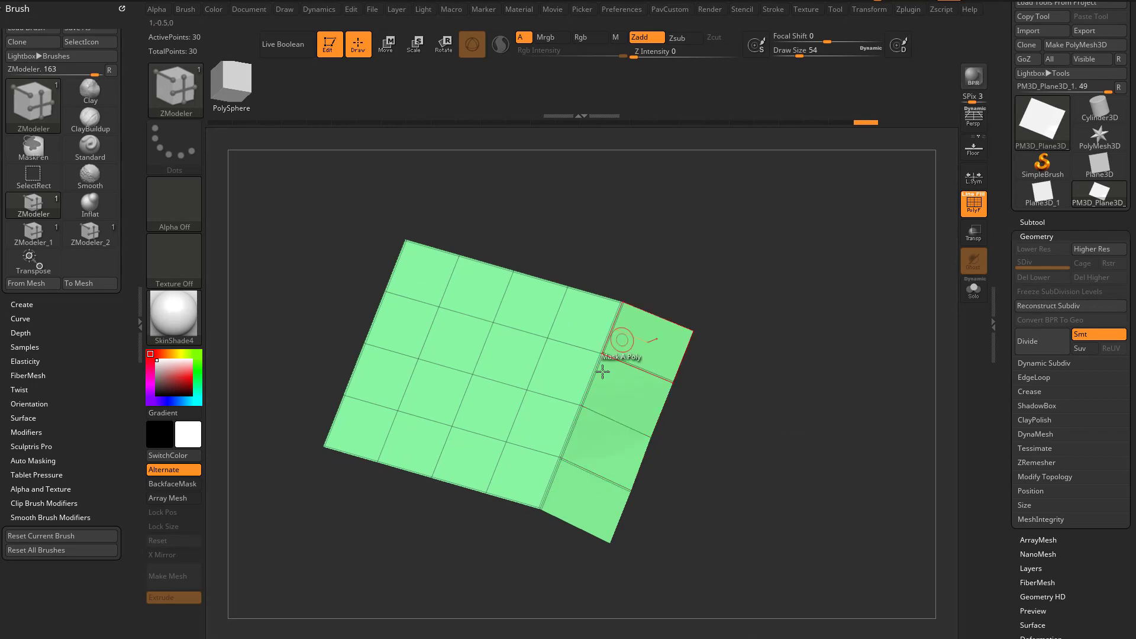
left_click_drag(641, 337, 598, 472)
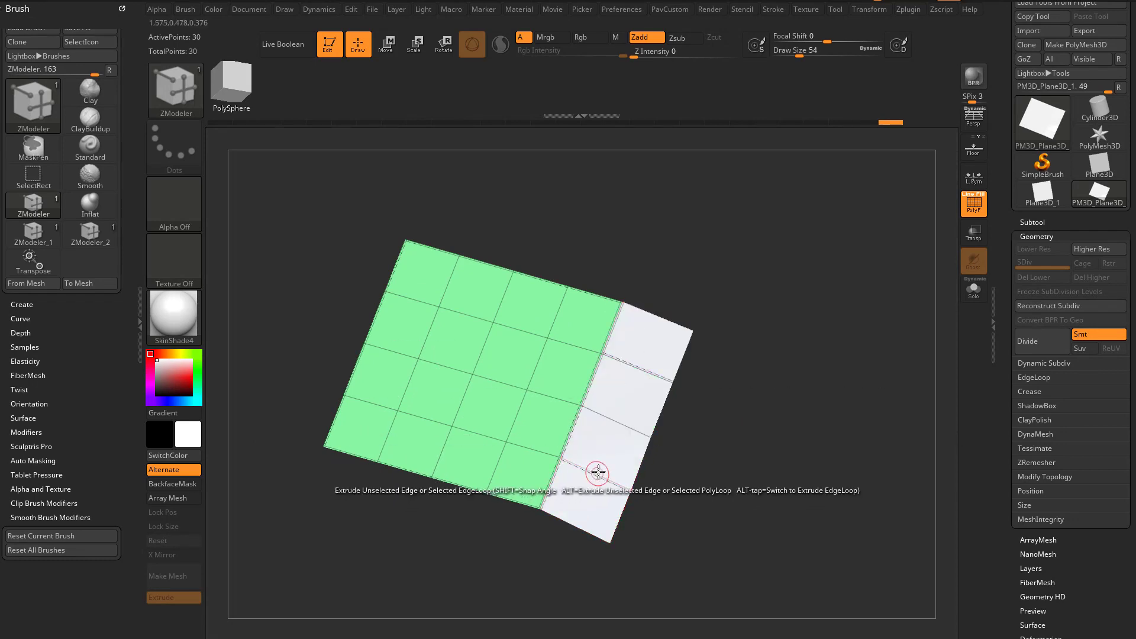
key("space")
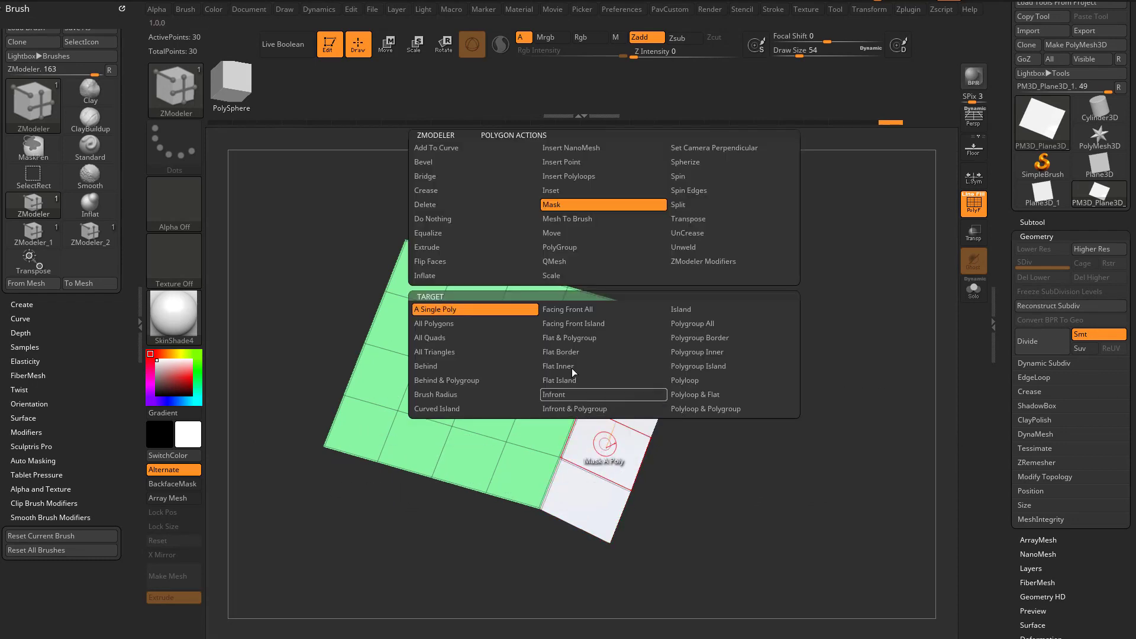
left_click(471, 206)
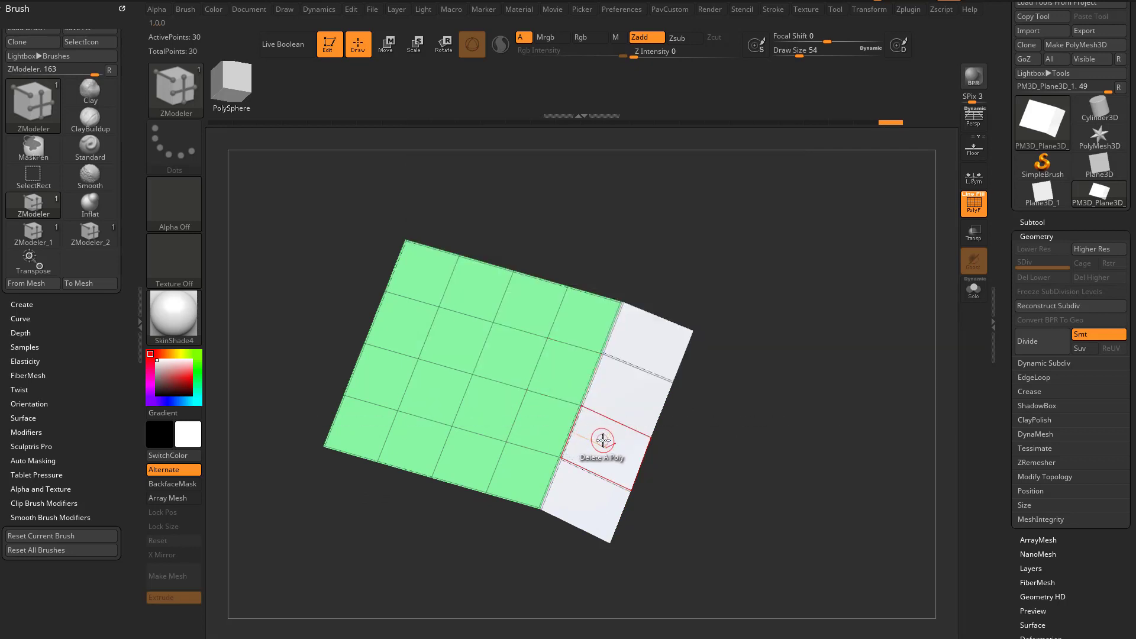
left_click(604, 442)
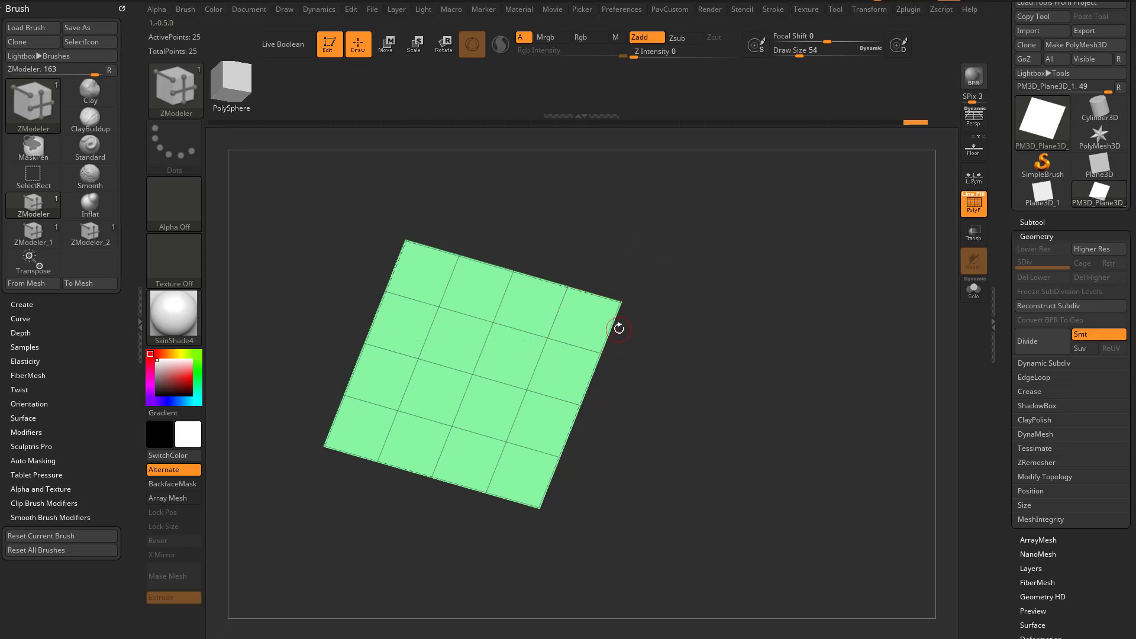
- Try extruding edges outward on all four sides of the plane with the angle snapped, and undo the extrusions
left_click_drag(613, 329, 675, 352)
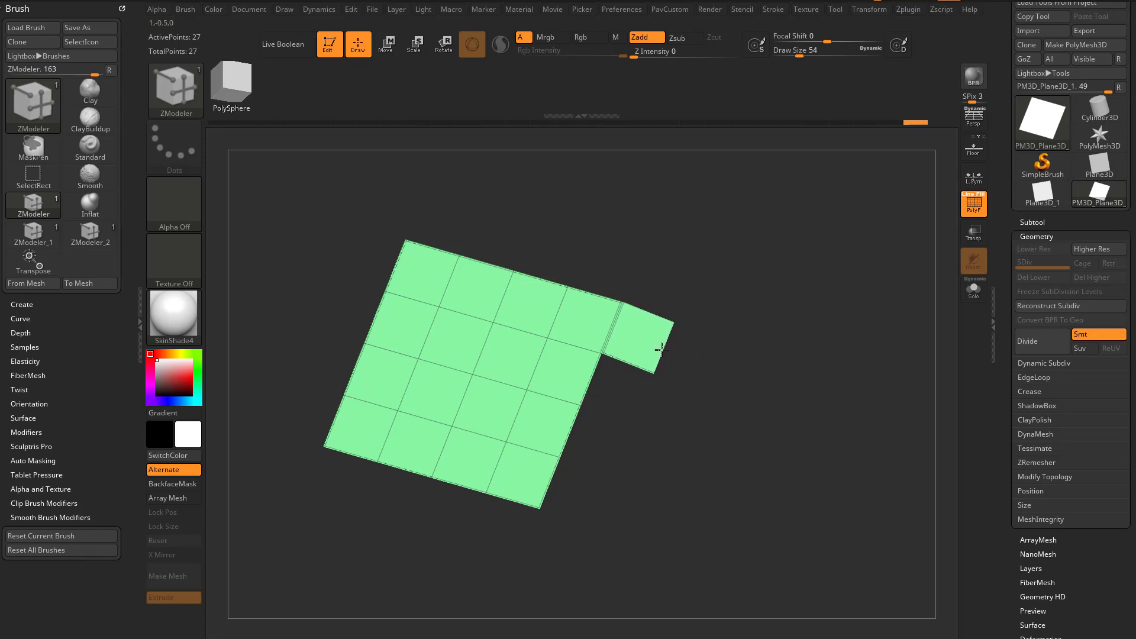
key("shift")
left_click_drag(661, 350, 738, 373)
left_click_drag(594, 297, 611, 245)
left_click_drag(502, 501, 484, 545)
left_click_drag(355, 359, 315, 341)
key("ctrl+z")
key("ctrl+z")
key("ctrl+z")
key("ctrl+z")
key("ctrl+z")
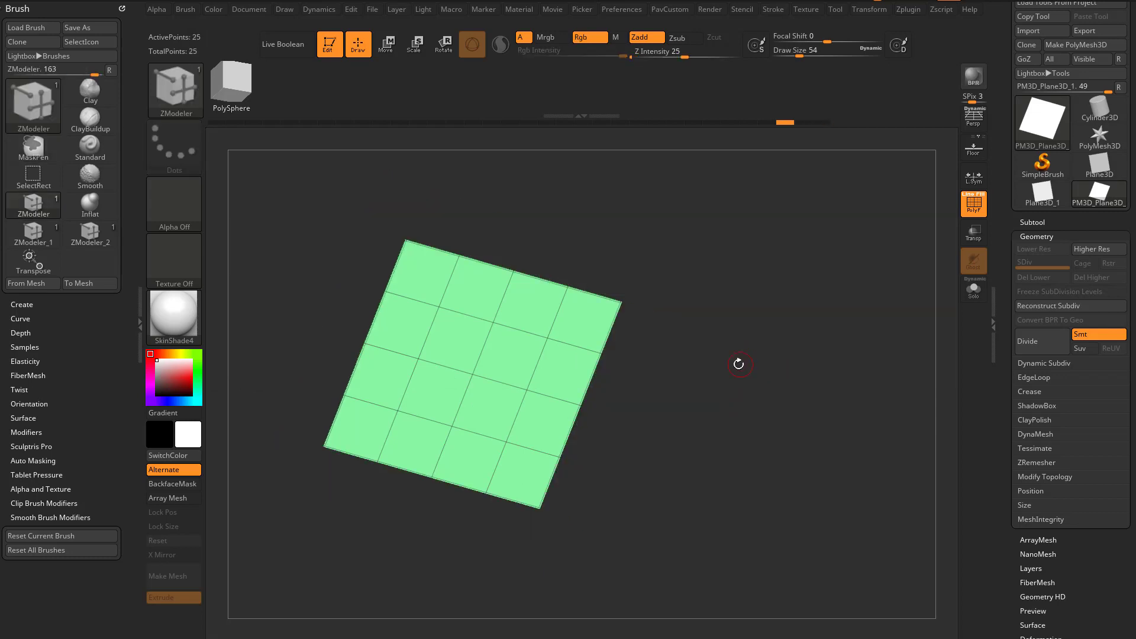
- Try extruding adjacent edges on the plane's right, top and bottom sides outward, and undo the extrusions
left_click_drag(606, 332, 674, 358)
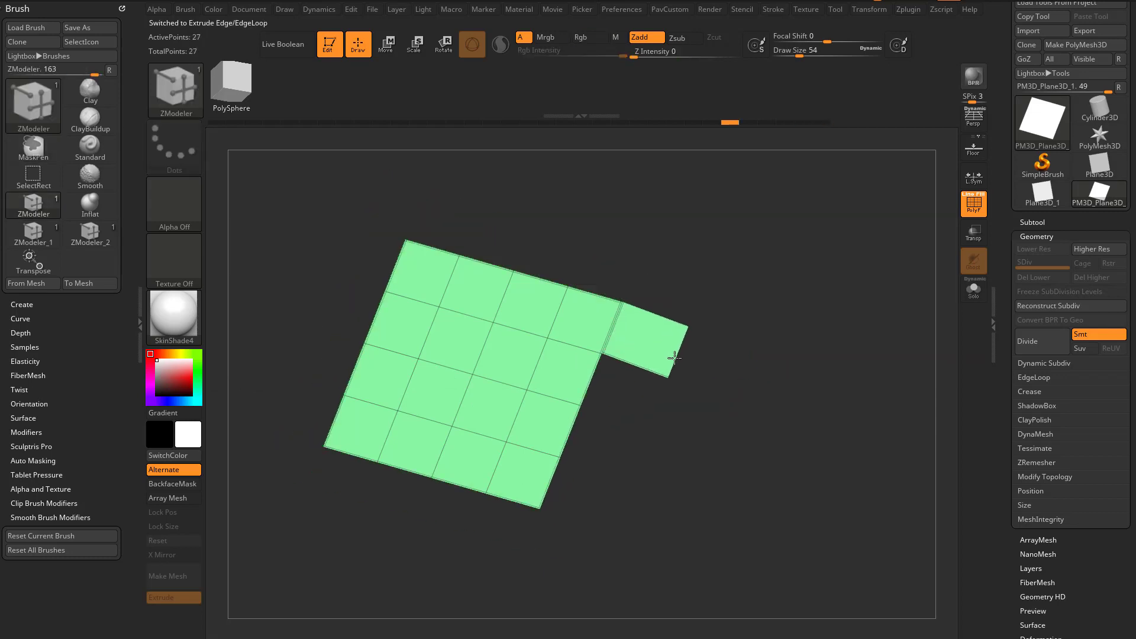
left_click_drag(599, 376, 618, 396)
left_click_drag(515, 272, 523, 220)
left_click_drag(446, 485, 421, 548)
key("ctrl+z")
key("ctrl+z")
key("ctrl+z")
key("ctrl+z")
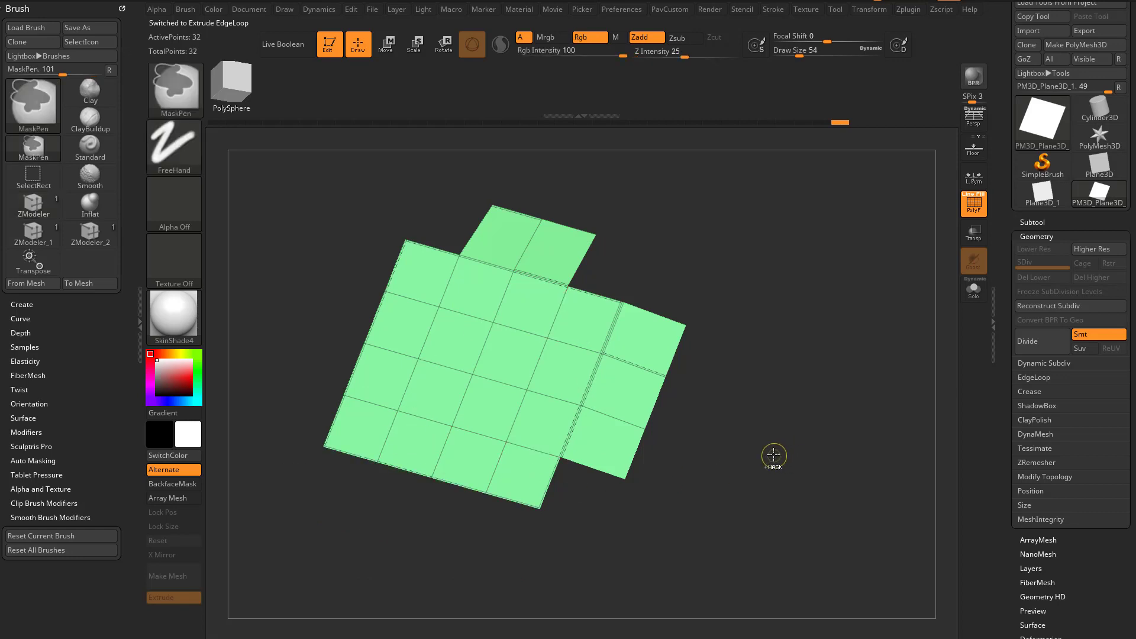
- Extrude the plane's whole outer border outward as an edge loop from the right side, and undo it
left_click_drag(589, 380, 707, 423)
key("shift")
key("shift")
key("ctrl+z")
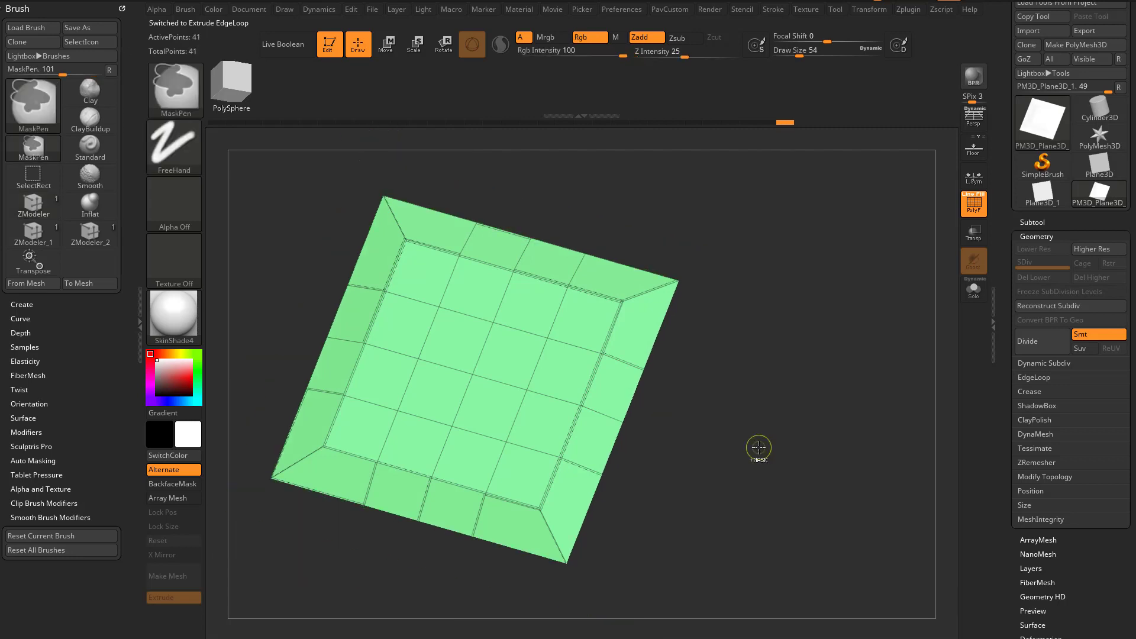
key("ctrl+z")
- Extrude a middle edge of the plane's right side slightly outward, switching the extrusion between the single edge and the side's full edge loop
key("space")
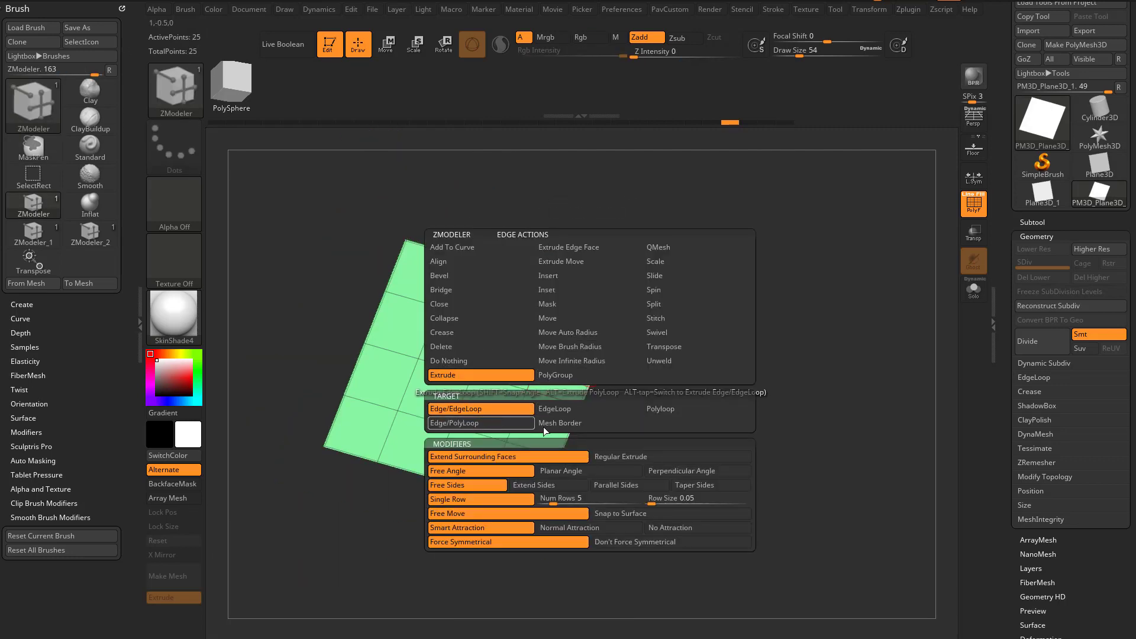
left_click(661, 410)
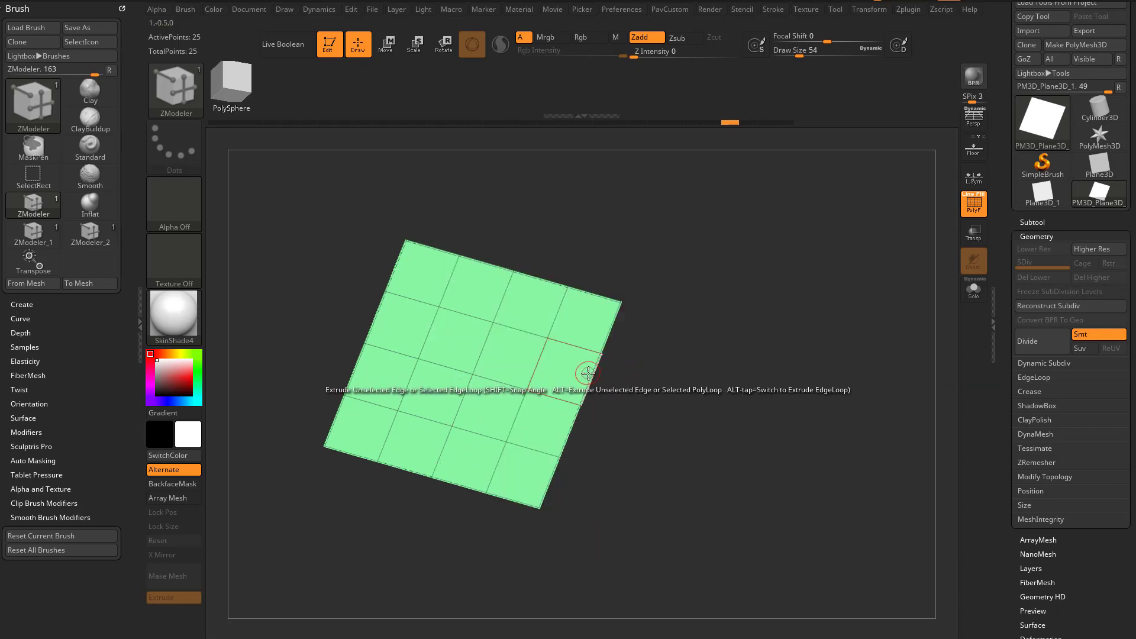
key("alt")
left_click_drag(583, 373, 626, 388)
key("alt")
key("shift")
key("shift")
key("shift")
key("shift")
key("shift")
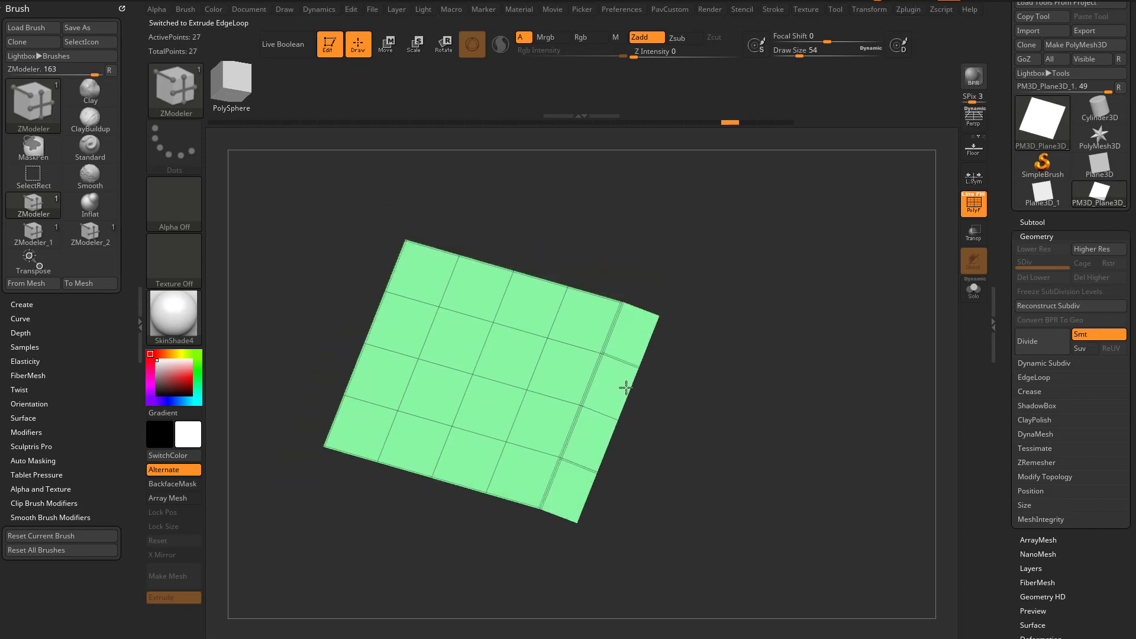
key("alt")
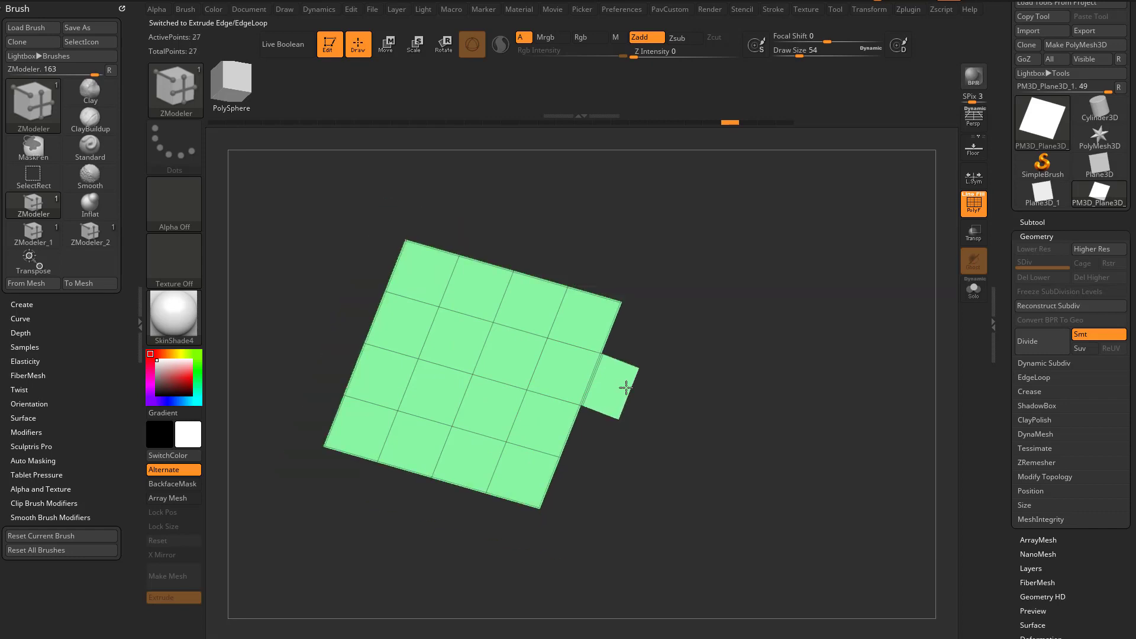
key("alt")
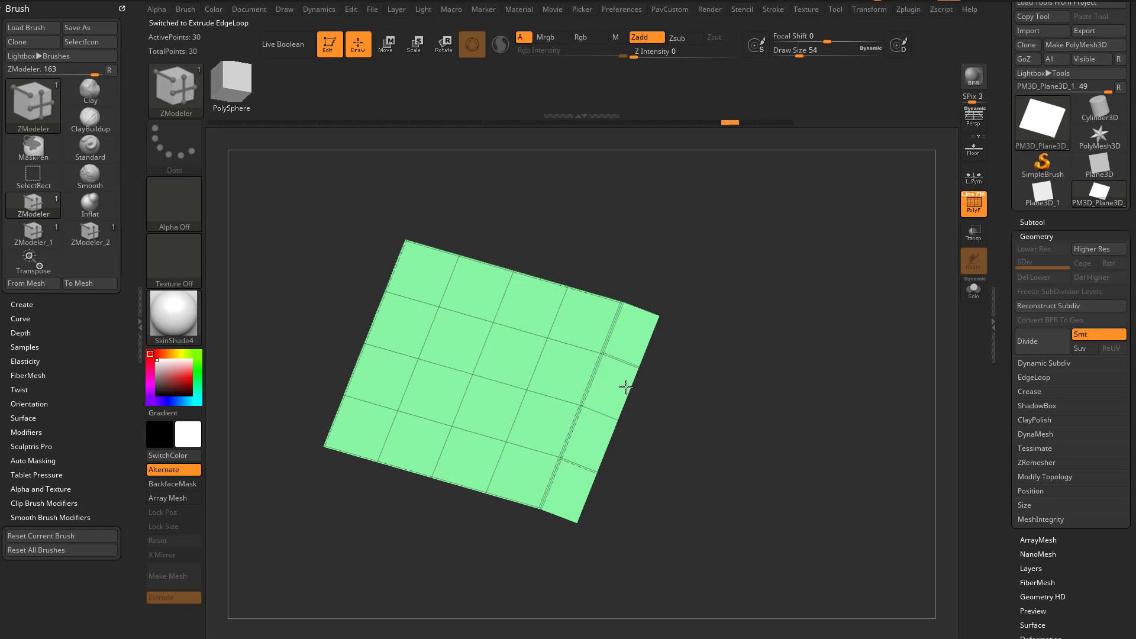
key("alt")
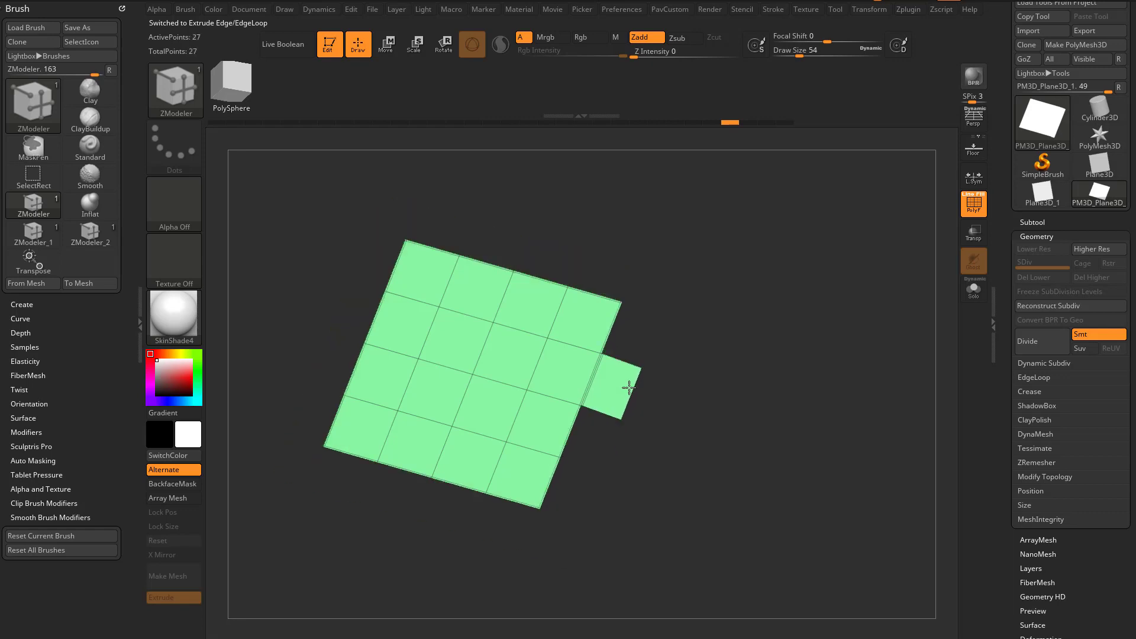
- Switch the extrusion to EdgeLoop, pull the plane's entire border outward, and undo the extrusion
key("alt")
left_click_drag(629, 388, 689, 389)
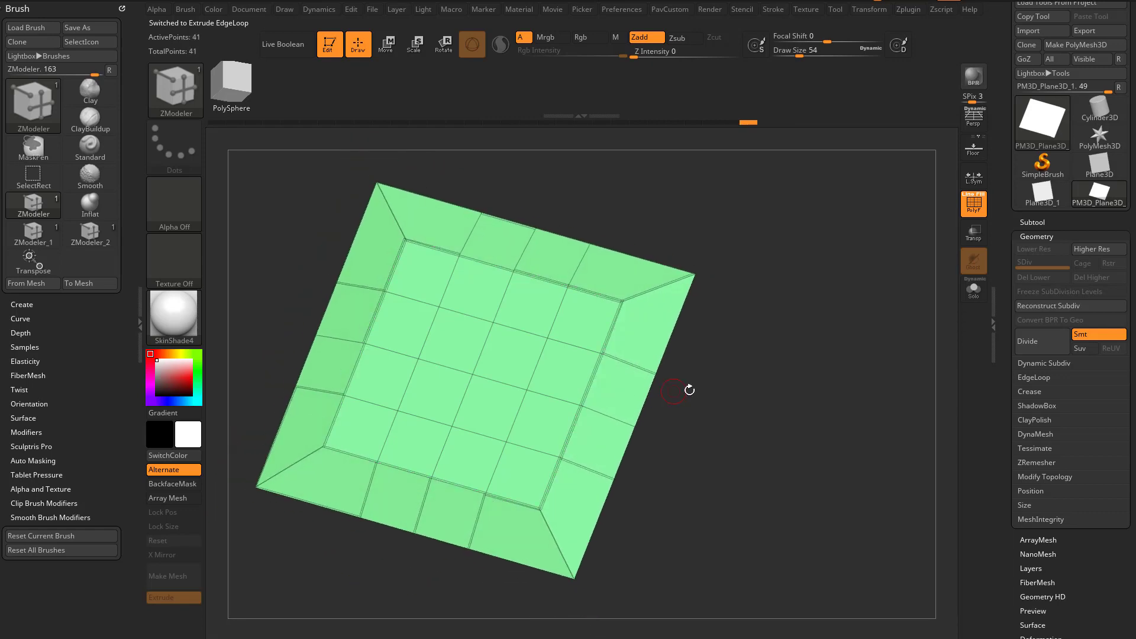
key("ctrl+z")
- Switch the edge Extrude target to Edge/EdgeLoop and set its angle modifier to Planar Angle
key("space")
key("space")
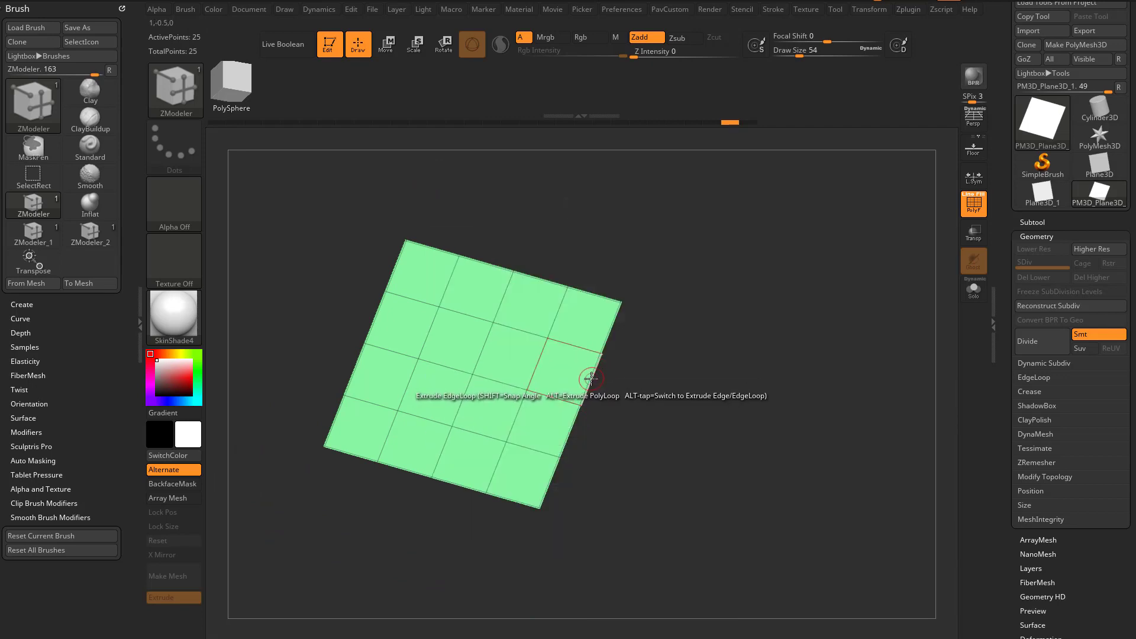
mouse_move(615, 375)
left_mouse_down()
mouse_move(626, 406)
mouse_move(655, 355)
mouse_move(655, 419)
mouse_move(627, 395)
left_mouse_up()
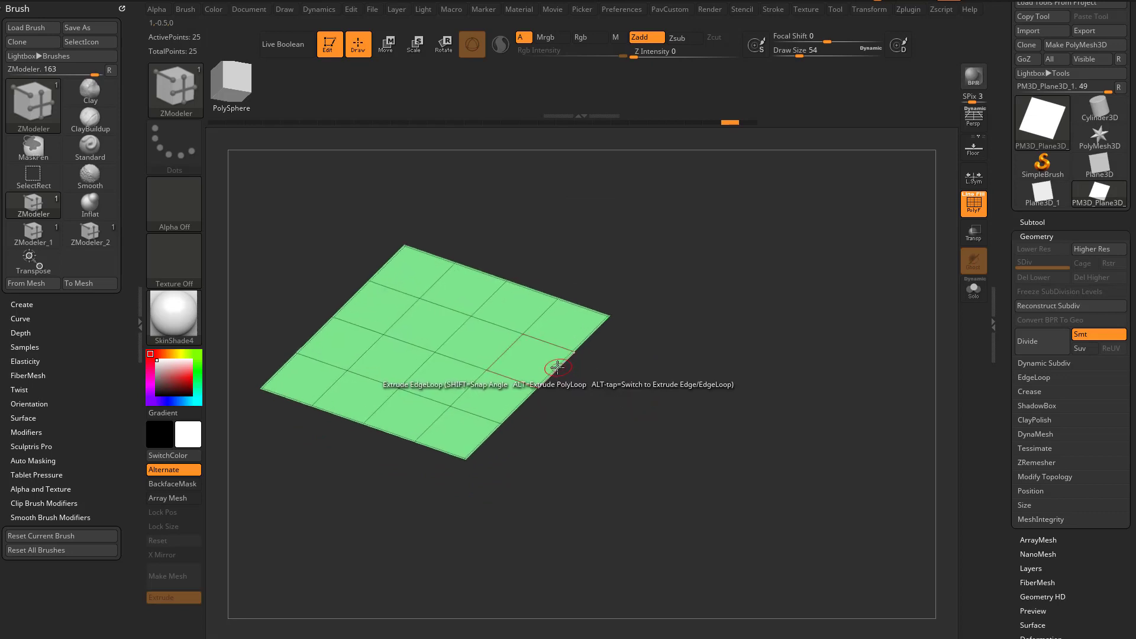
mouse_move(557, 367)
left_mouse_down()
mouse_move(578, 385)
mouse_move(580, 368)
mouse_move(578, 406)
mouse_move(592, 391)
mouse_move(594, 433)
mouse_move(599, 417)
mouse_move(567, 358)
left_mouse_up()
key("alt")
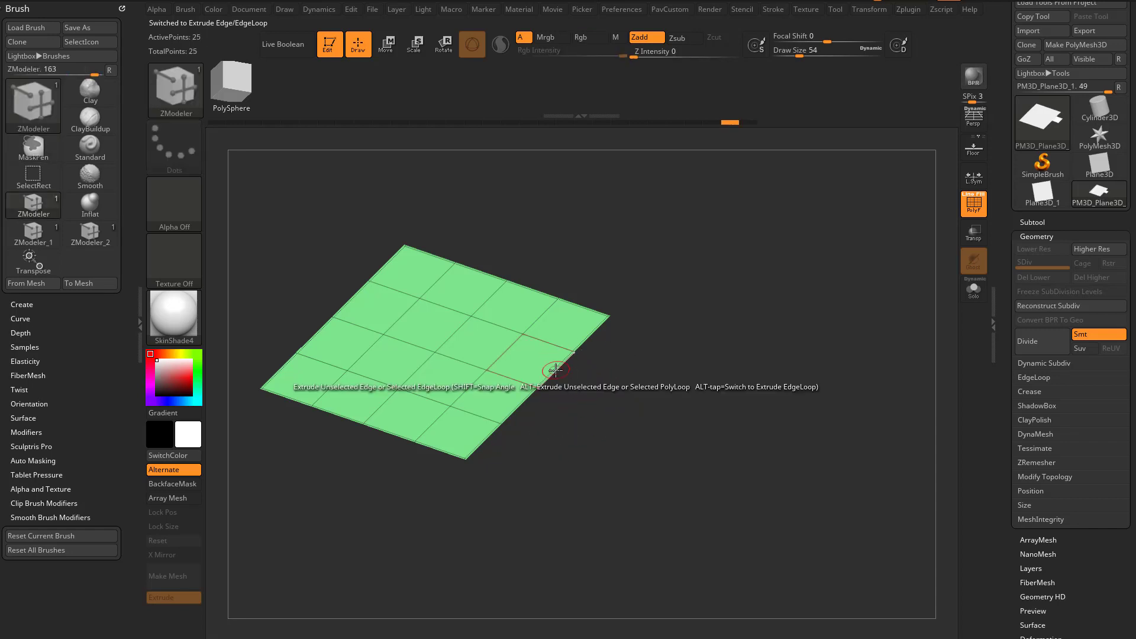
key("space")
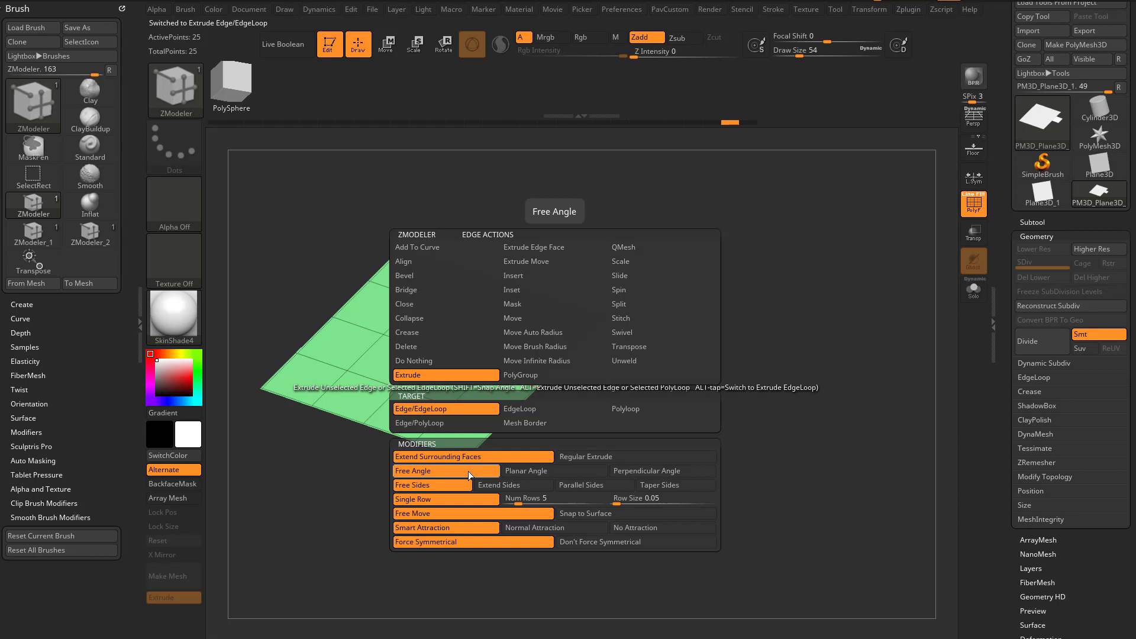
left_click(526, 470)
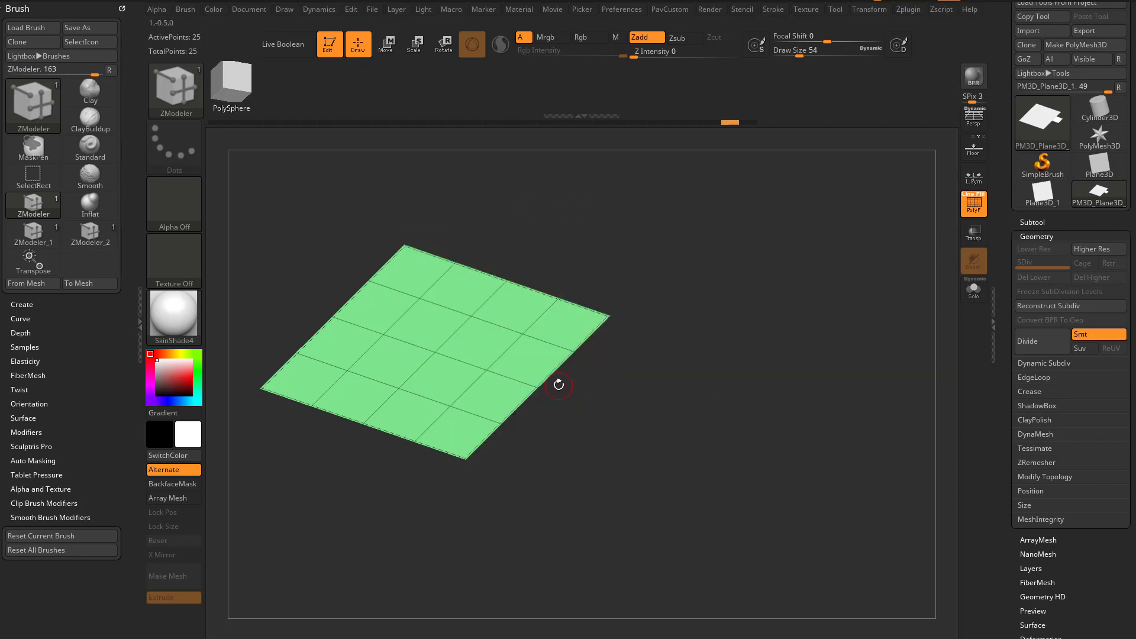
- Extrude a single border edge and an adjacent full side of the plane outward with Planar Angle, and undo both extrusions
left_click_drag(559, 385, 607, 395)
key("shift")
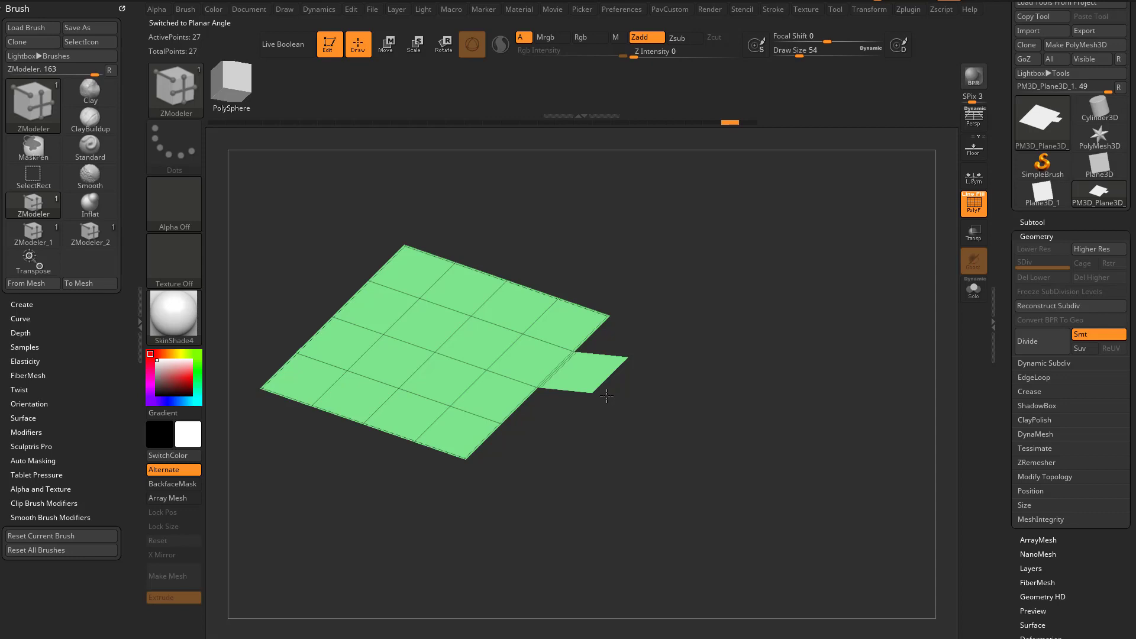
left_click_drag(606, 395, 513, 345)
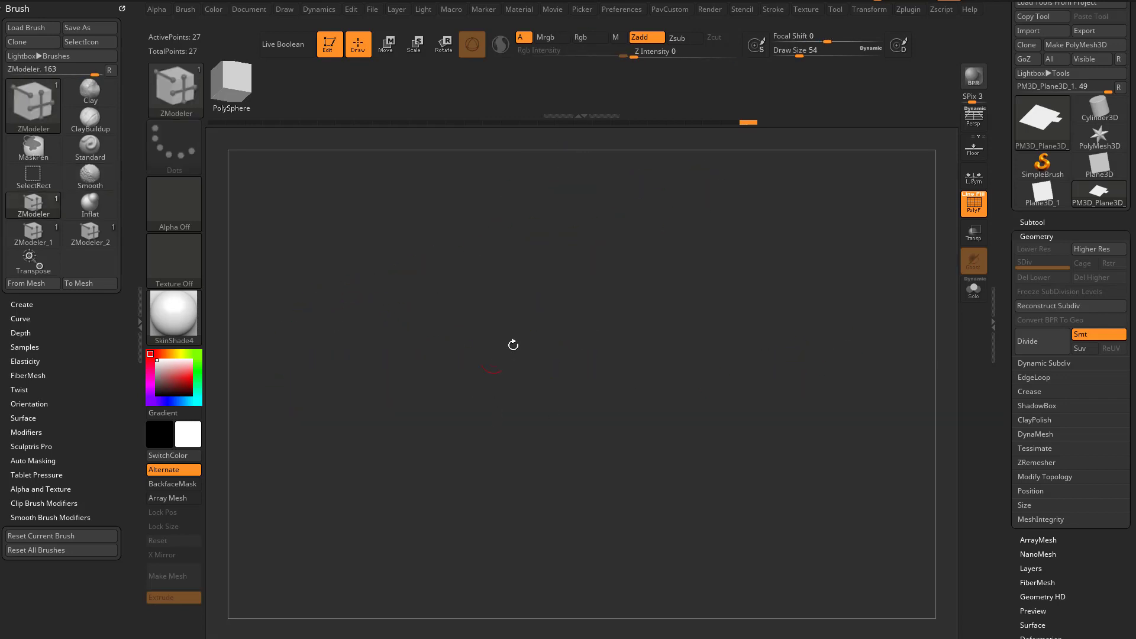
left_click_drag(752, 336, 743, 169)
left_click_drag(735, 239, 754, 172)
left_click_drag(765, 274, 679, 237)
left_click_drag(870, 385, 820, 390)
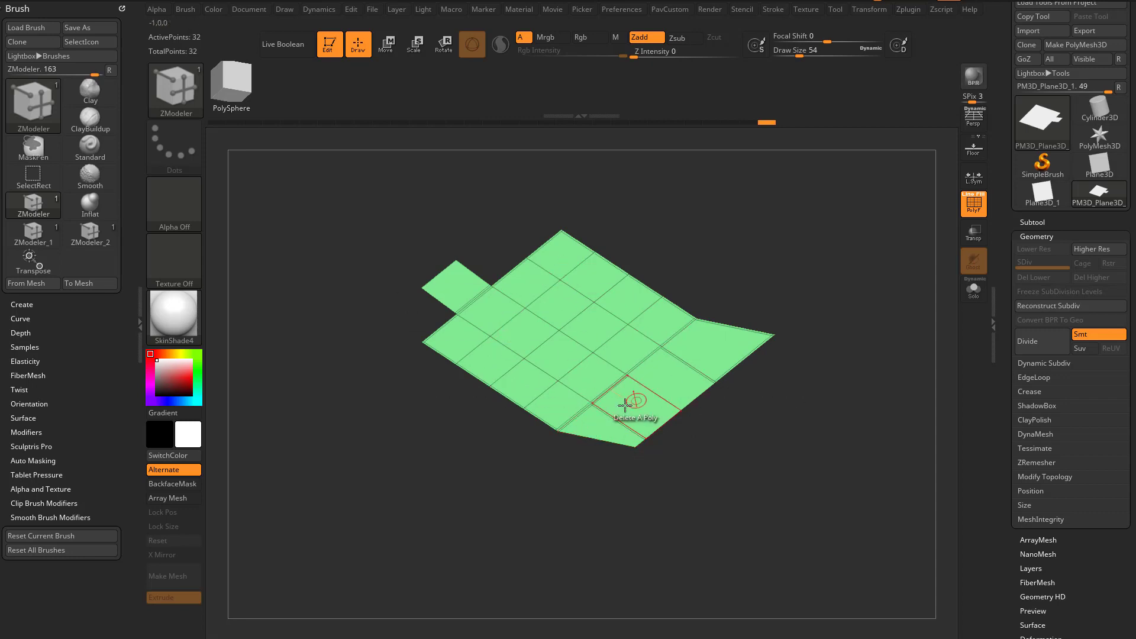
key("ctrl+z")
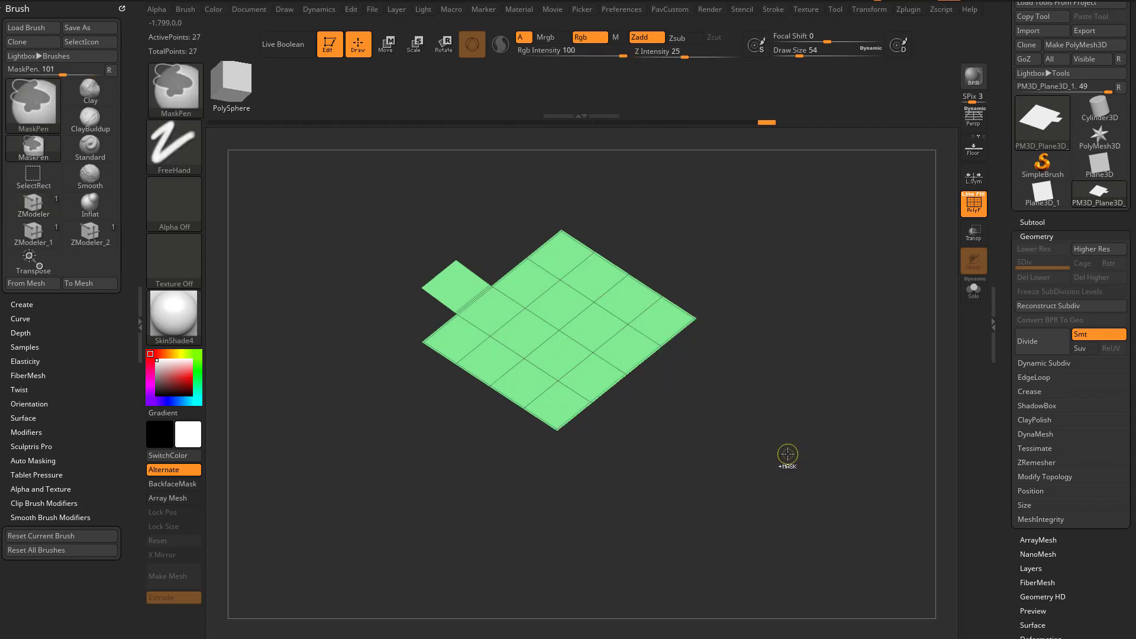
key("ctrl+z")
- Extrude one middle border edge with the angle snapped to Perpendicular Angle, and undo the extrusion
left_click_drag(643, 360, 656, 369)
key("alt")
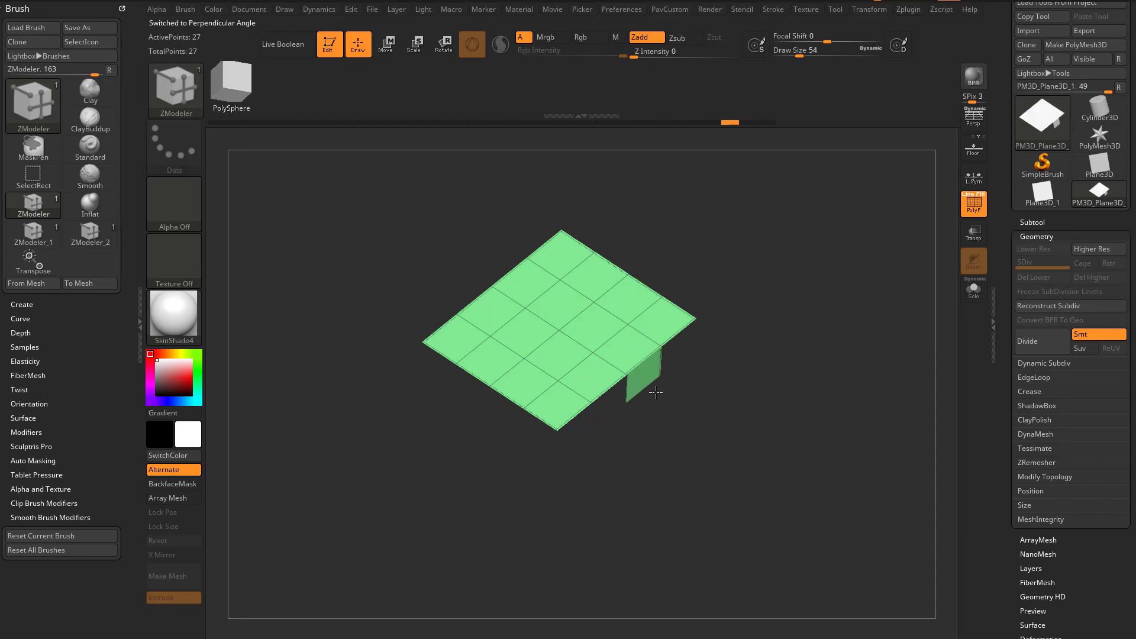
mouse_move(728, 389)
left_mouse_down()
mouse_move(632, 453)
mouse_move(680, 403)
mouse_move(609, 466)
mouse_move(678, 434)
mouse_move(730, 383)
left_mouse_up()
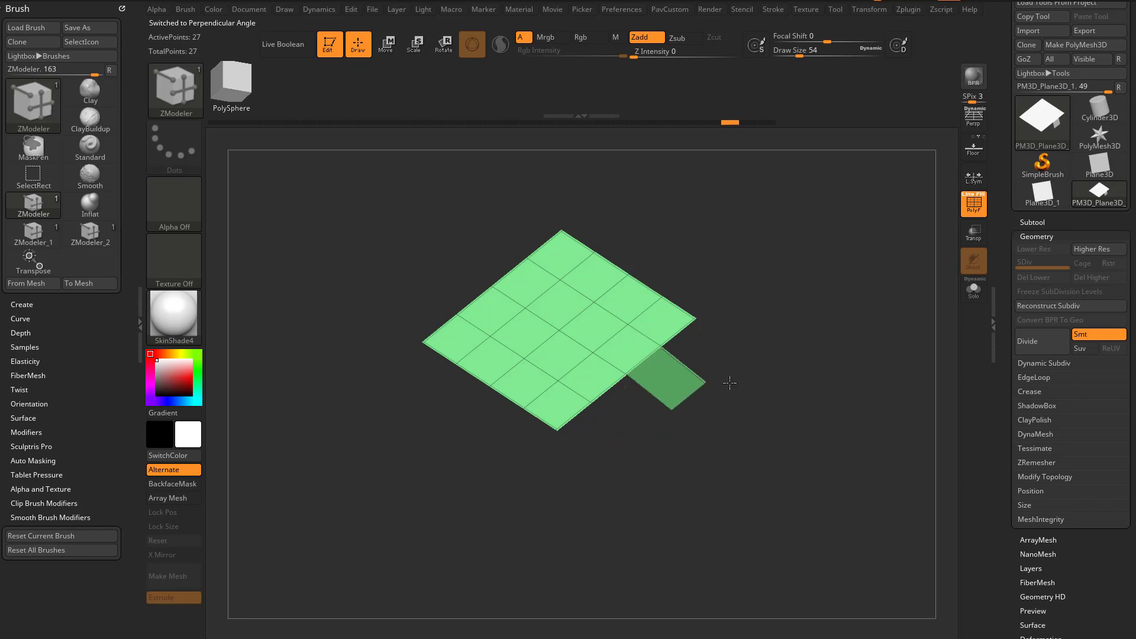
left_click_drag(663, 421, 611, 338)
left_click_drag(772, 393, 787, 412)
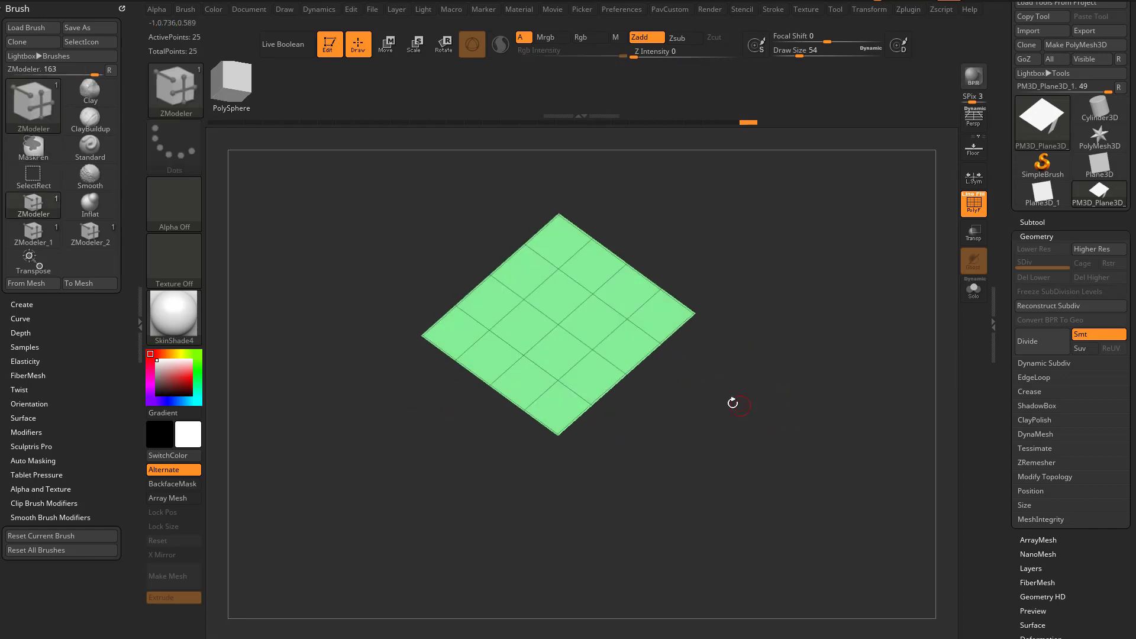
- Extrude one full side of the plane downward and outward to form a step, and undo the extrusions
left_click_drag(642, 362, 734, 352)
left_click_drag(804, 383, 775, 415)
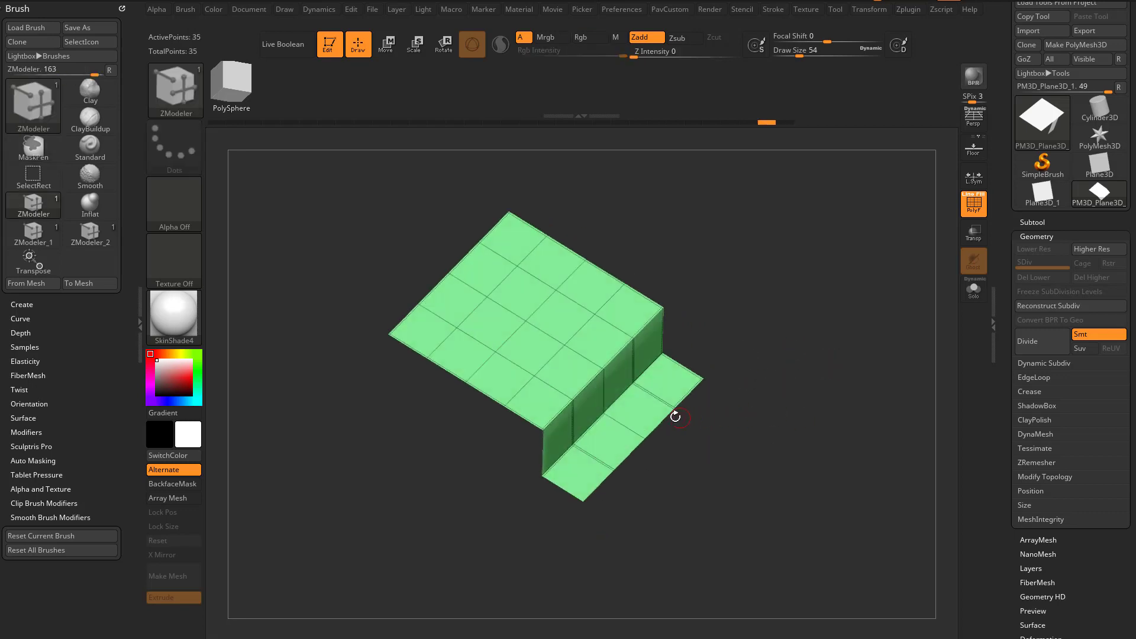
left_click_drag(703, 454, 707, 478)
key("ctrl+z")
key("ctrl+z")
key("ctrl+z")
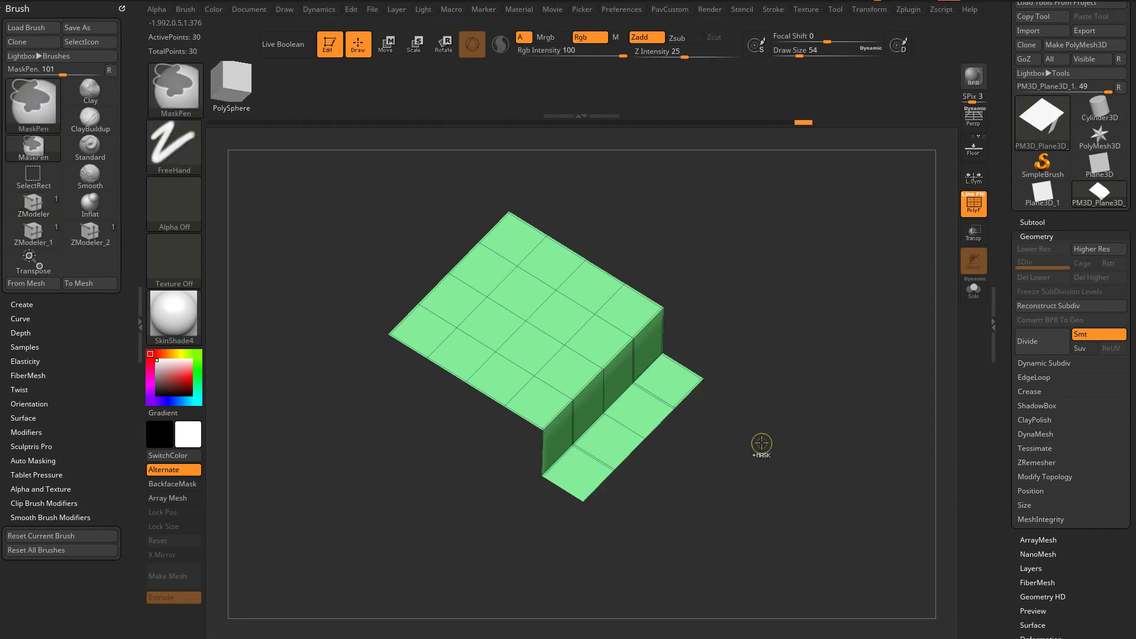
key("ctrl+z")
key("ctrl+z")
- Extrude the plane's whole border as an EdgeLoop down, outward and down again into a stepped block, and undo the extrusions
left_click_drag(618, 352, 655, 496)
key("shift")
key("shift")
left_click_drag(769, 481, 788, 456)
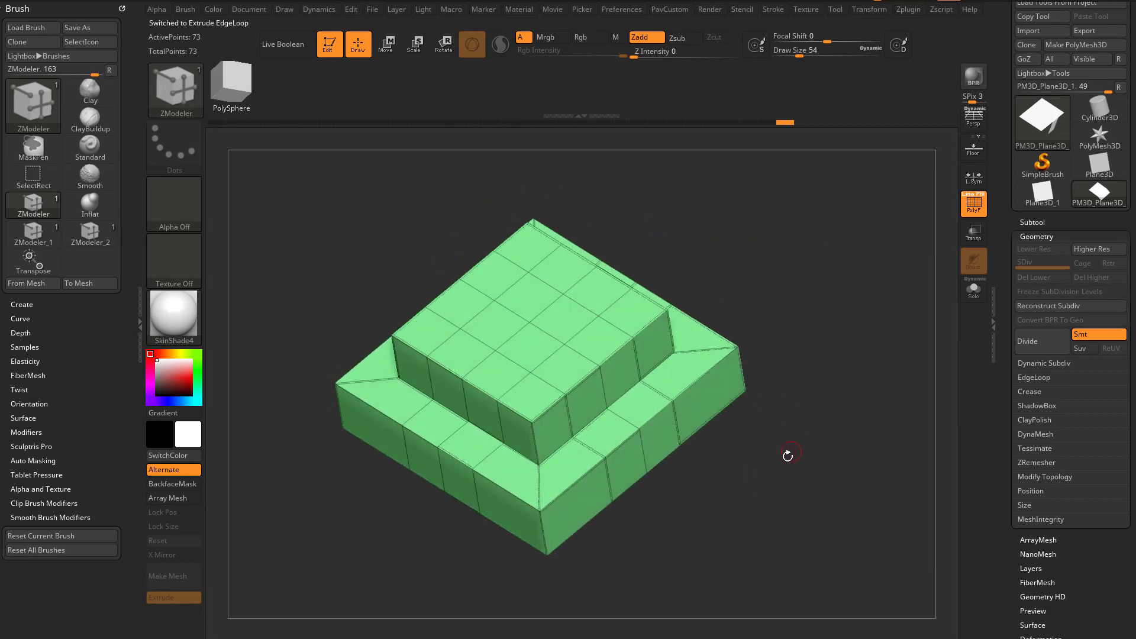
key("ctrl")
key("ctrl+z")
key("ctrl+z")
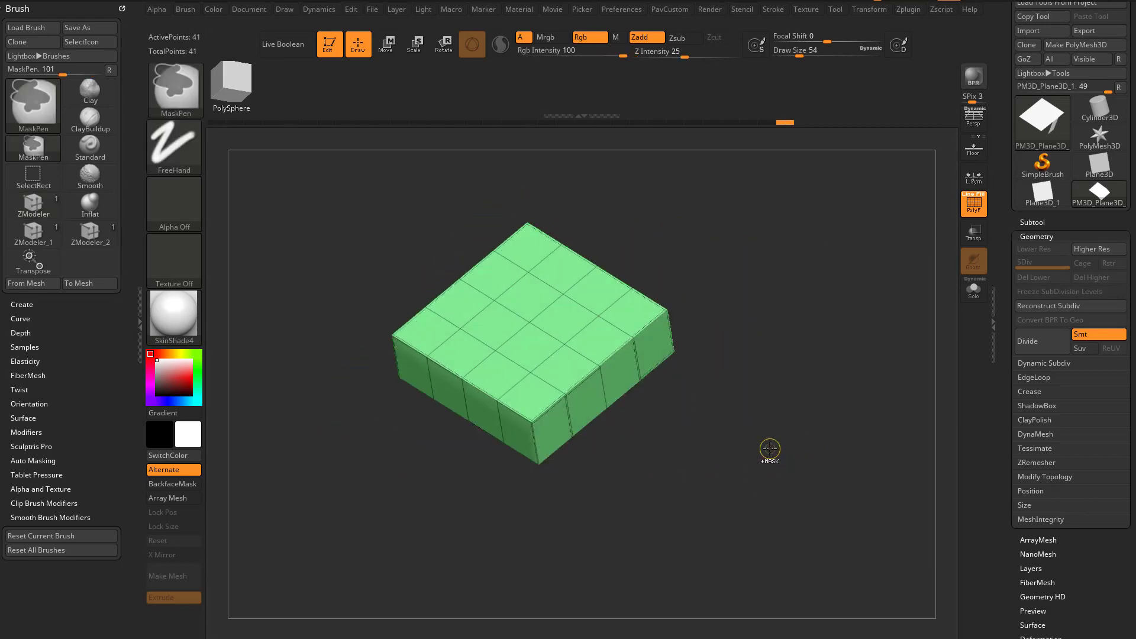
left_click_drag(674, 364, 667, 402)
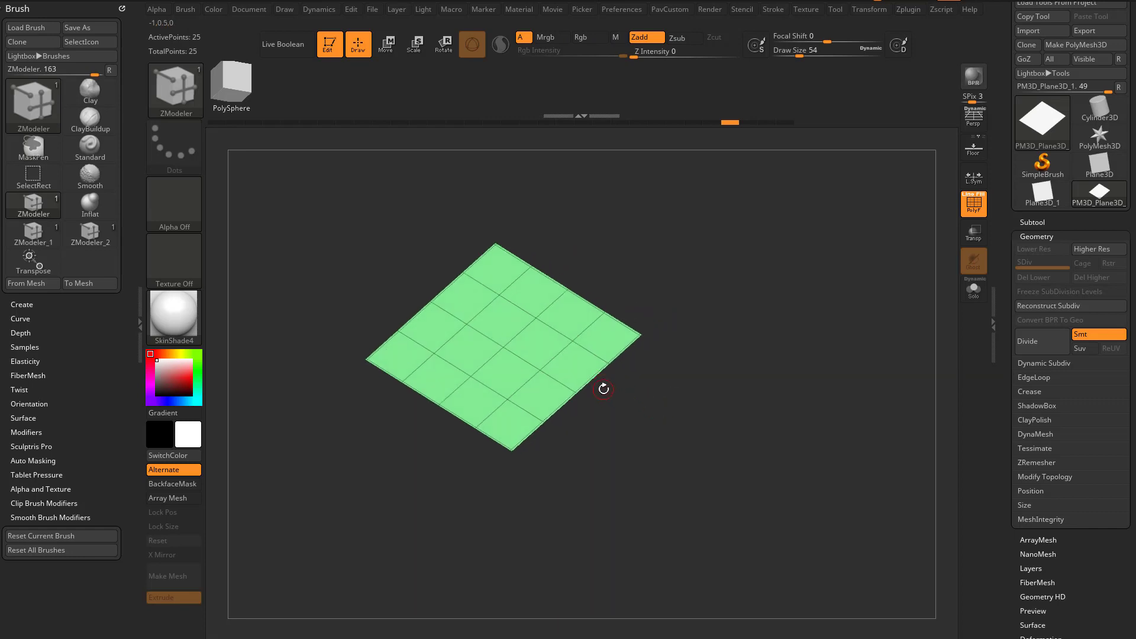
- Set the Extrude target to Edge/EdgeLoop, pull a single border edge outward into a long strip of repeated rows, and undo the strip
key("space")
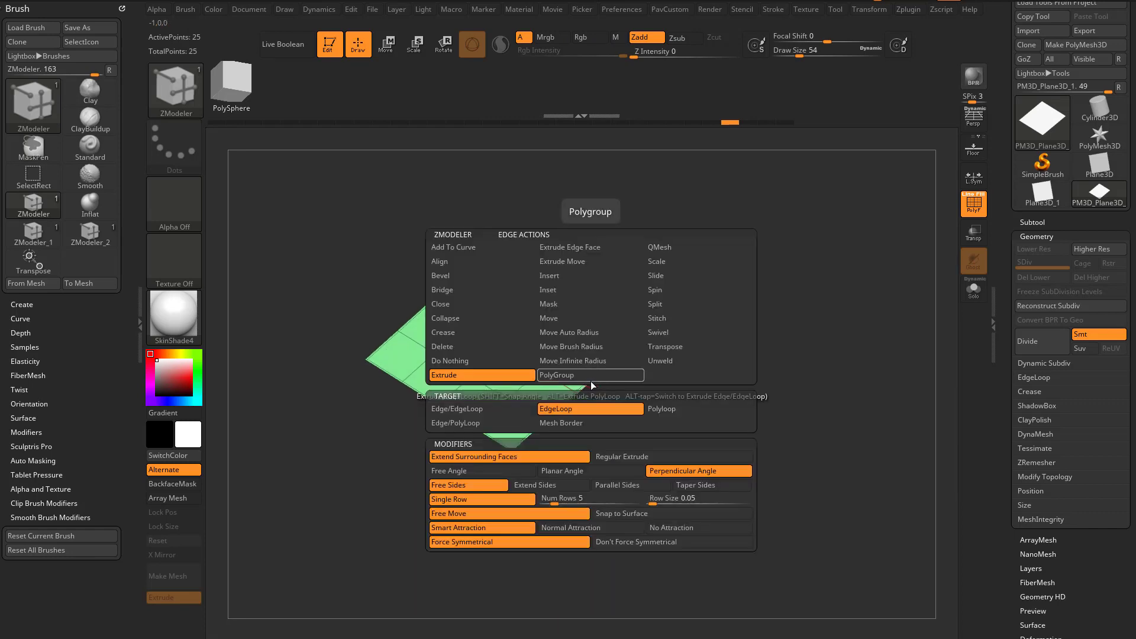
left_click(486, 408)
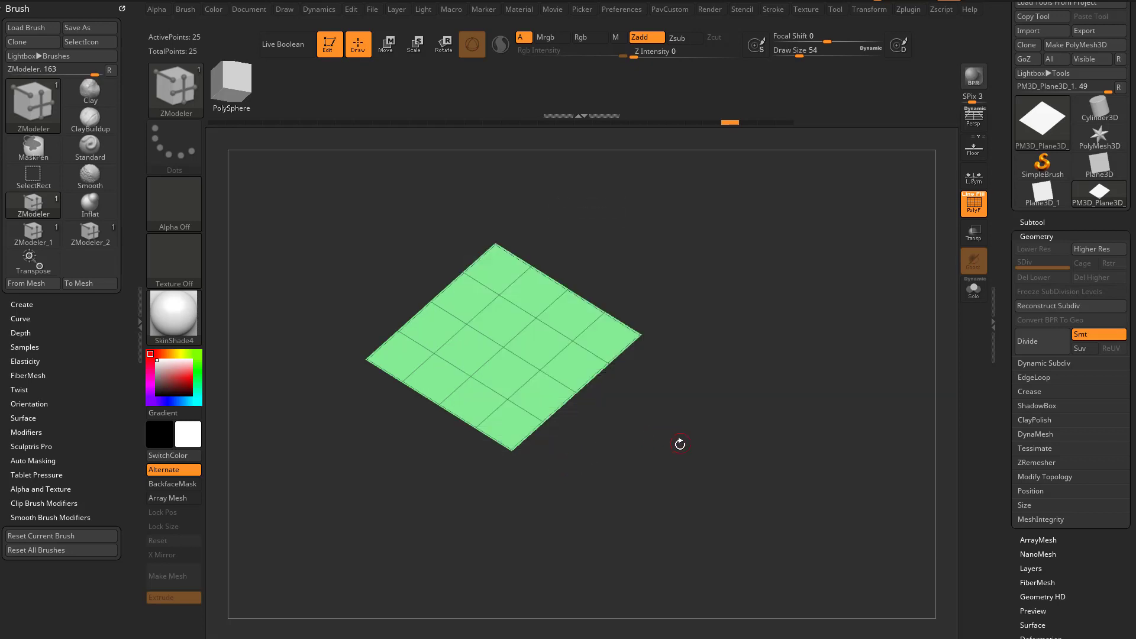
left_click_drag(541, 400, 584, 437)
key("shift")
key("shift")
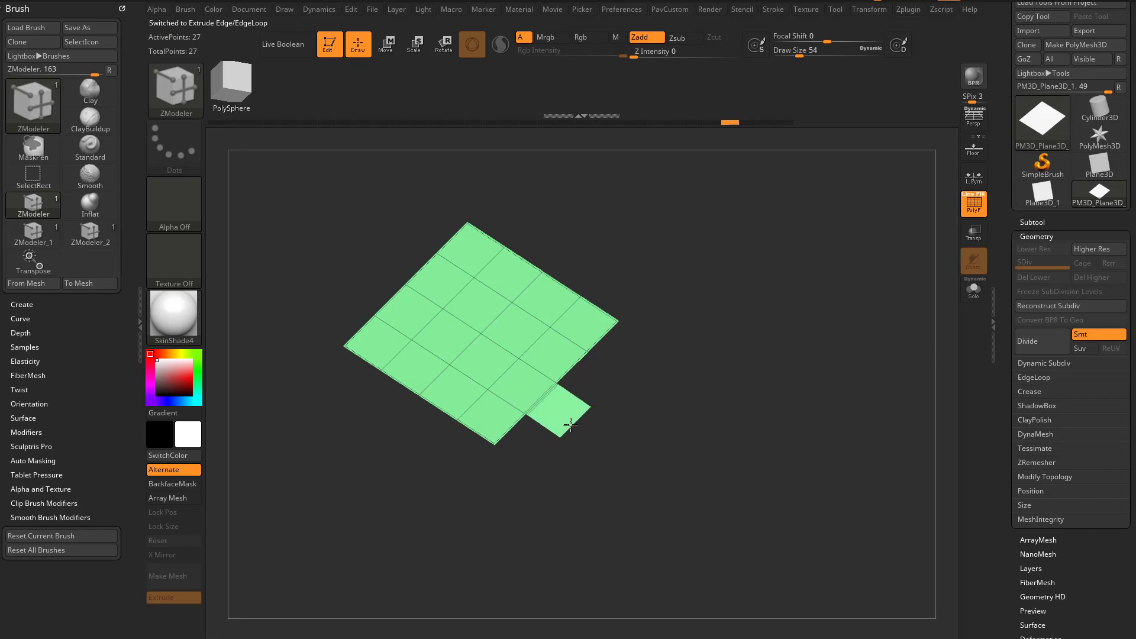
left_click_drag(574, 429, 815, 569)
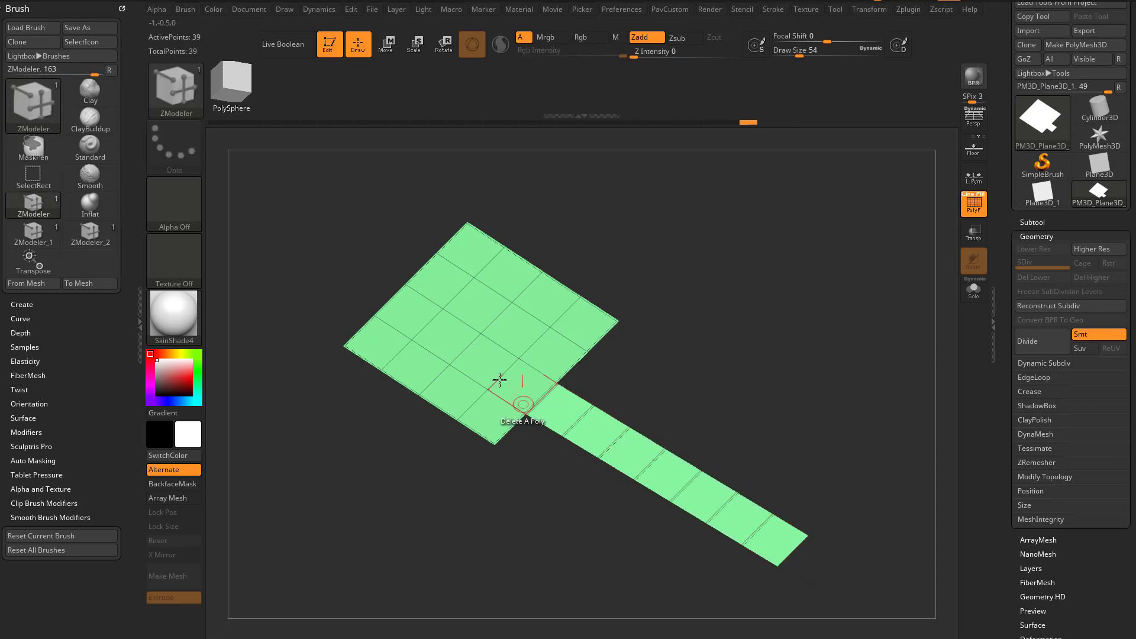
left_click_drag(816, 436, 863, 434)
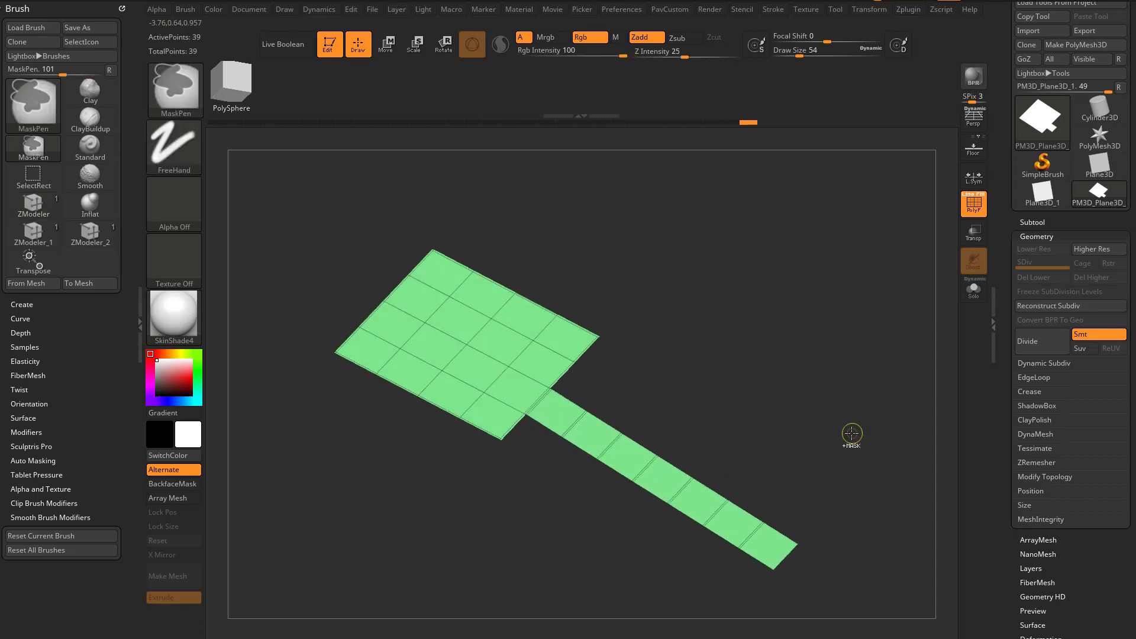
key("ctrl+z")
- Snap the extrusion to Planar Angle, pull the border edge into long multi-row strips of different row sizes, and undo them
key("space")
key("space")
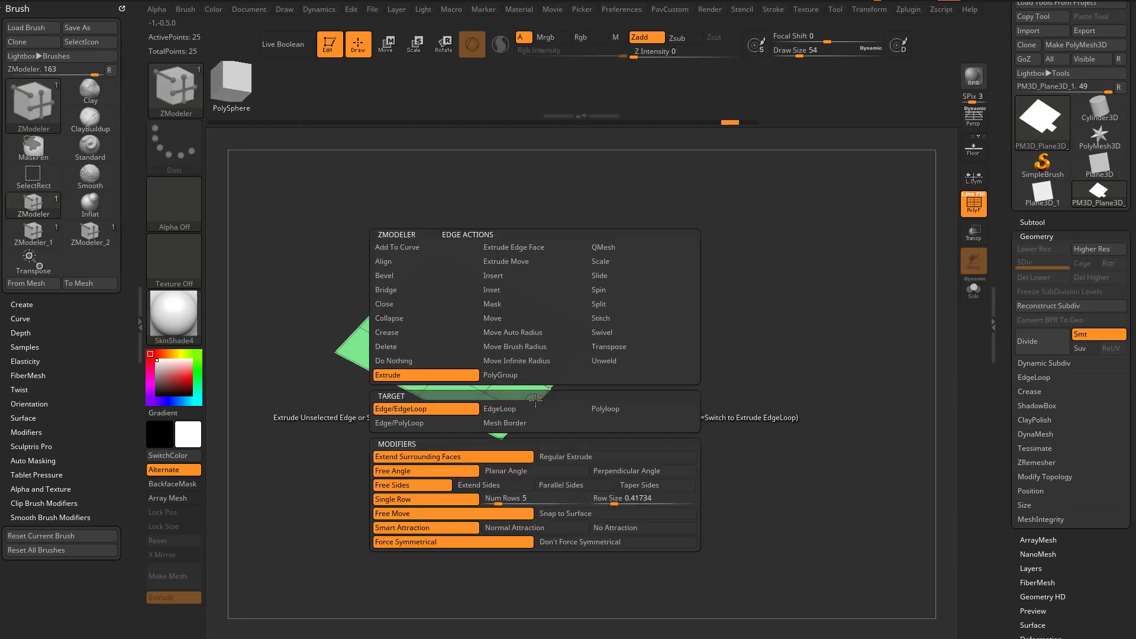
left_click_drag(534, 401, 581, 424)
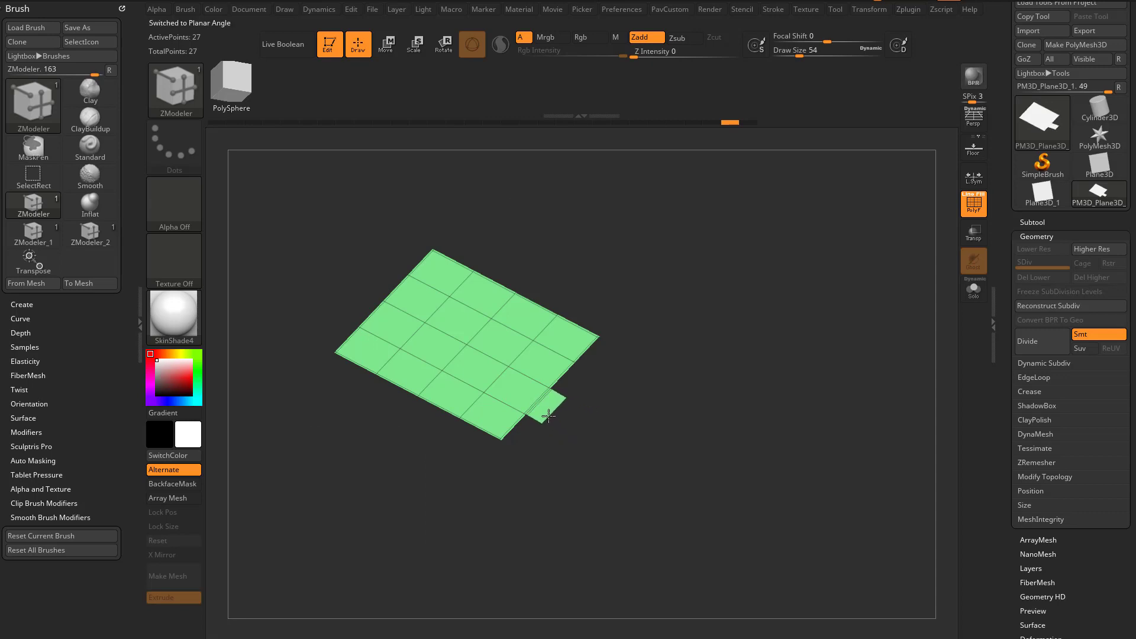
left_click_drag(548, 416, 758, 570)
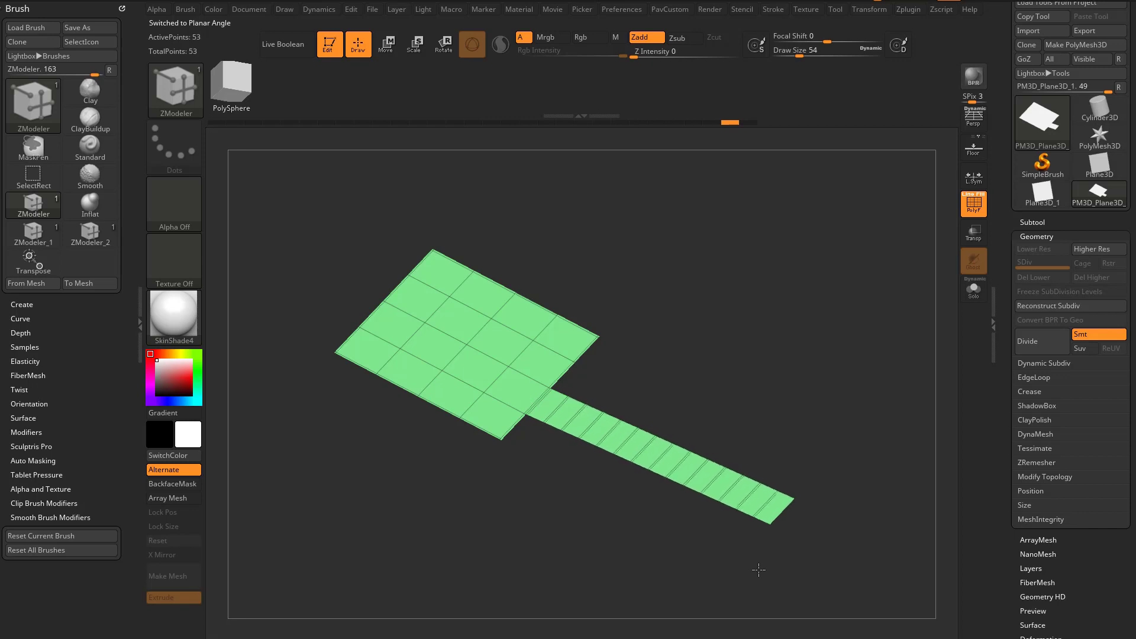
left_click_drag(811, 427, 803, 455)
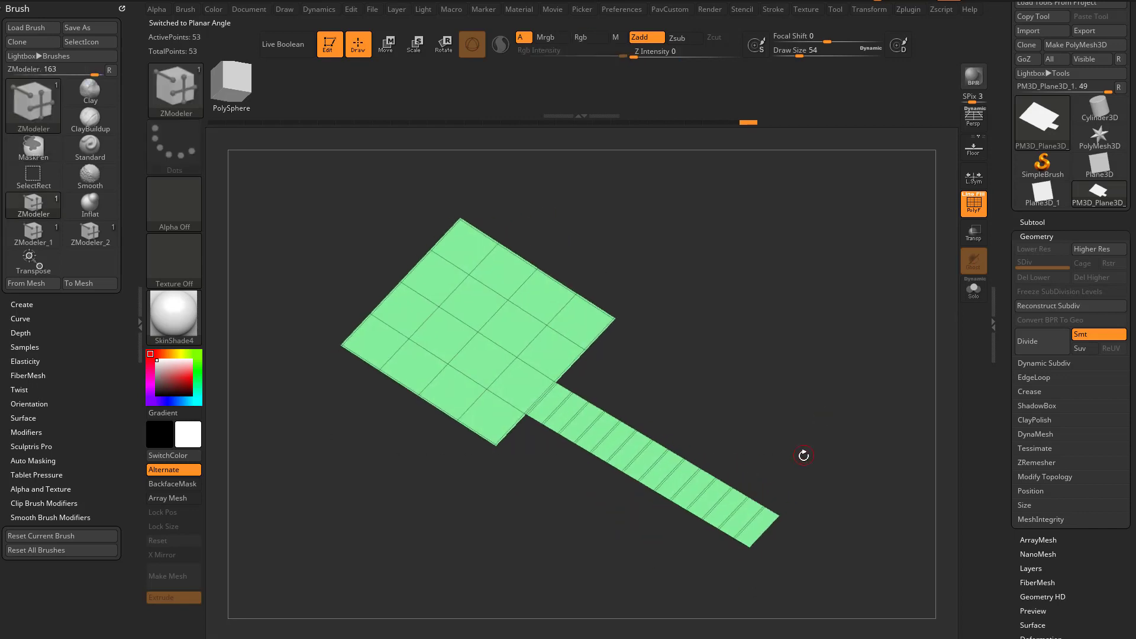
key("ctrl+z")
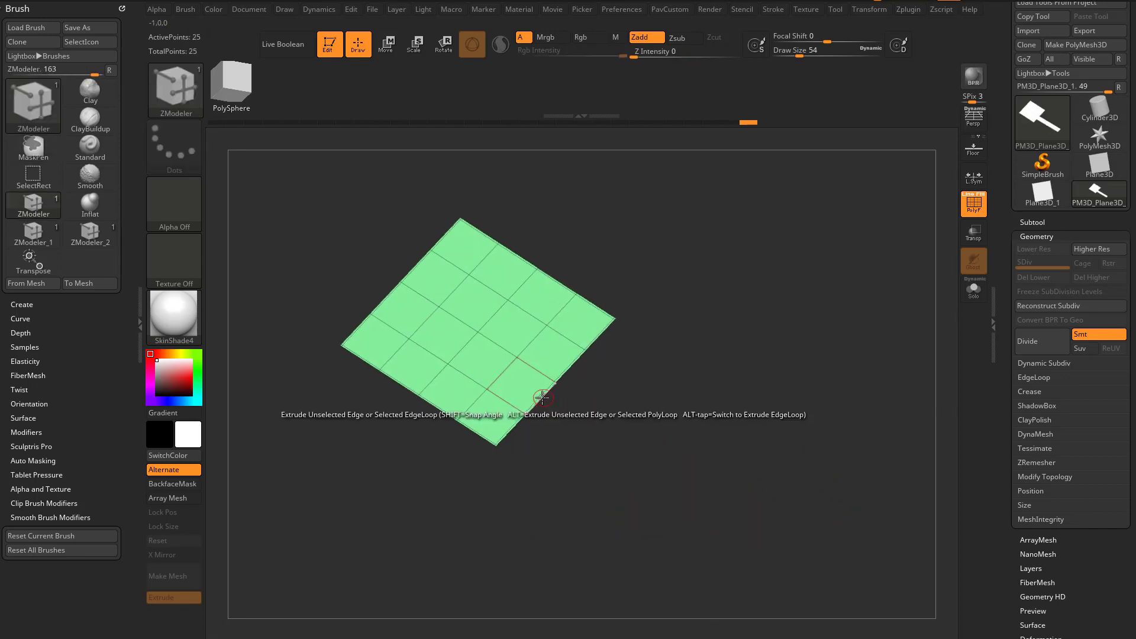
left_click_drag(542, 397, 806, 603)
key("ctrl+z")
- With Single Row kept as the row modifier, extrude the border edge outward into a five-row strip, and undo it
key("space")
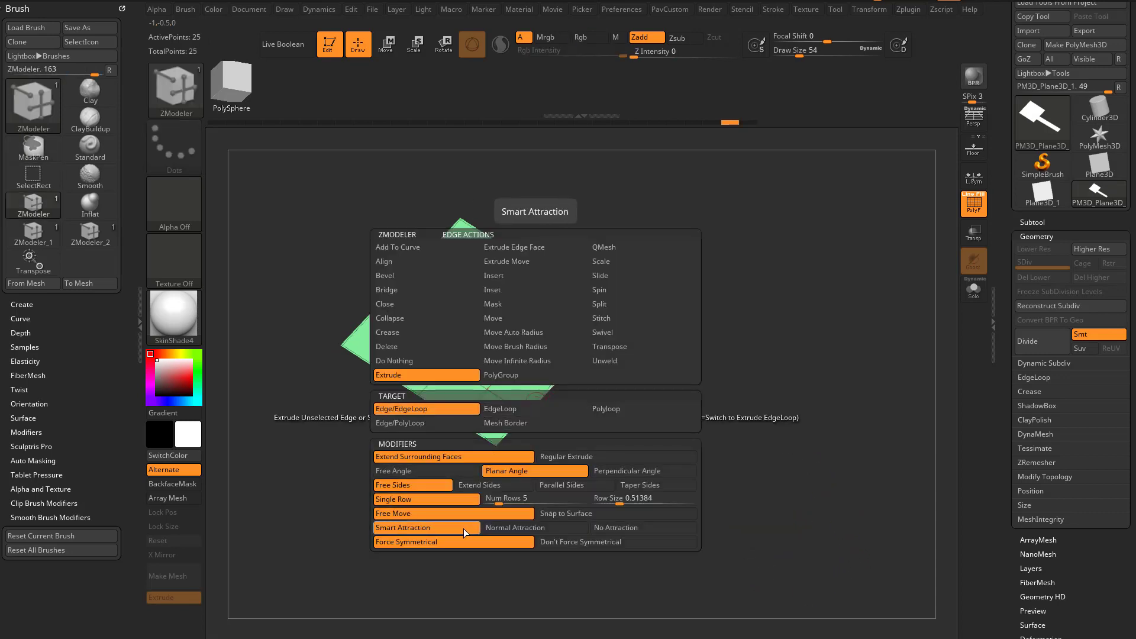
left_click(509, 501)
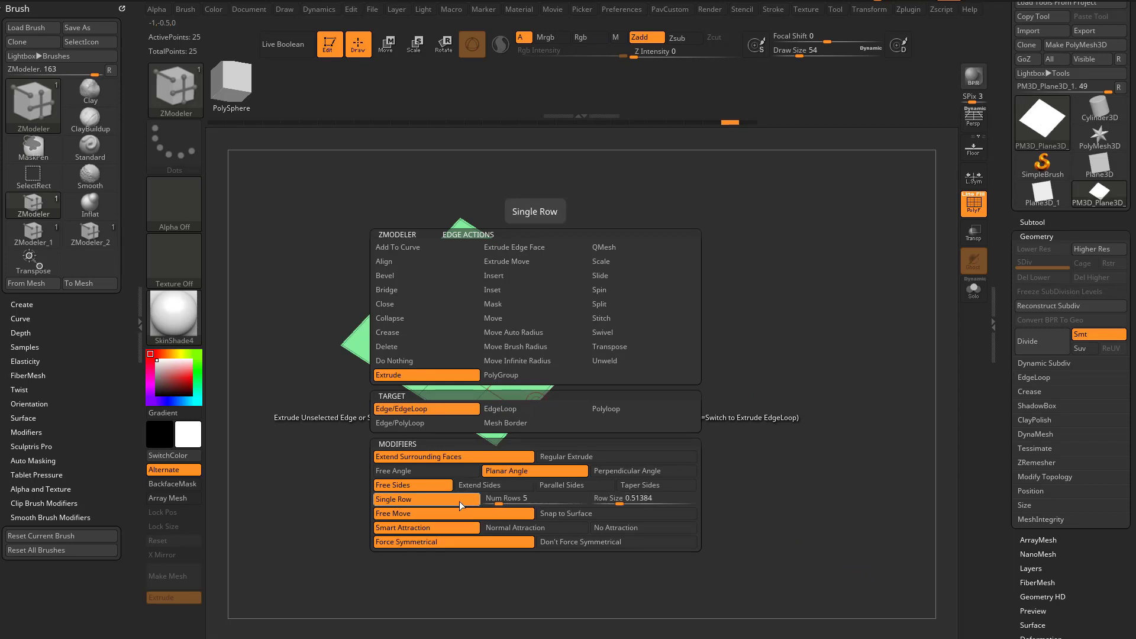
left_click_drag(541, 400, 743, 581)
key("ctrl")
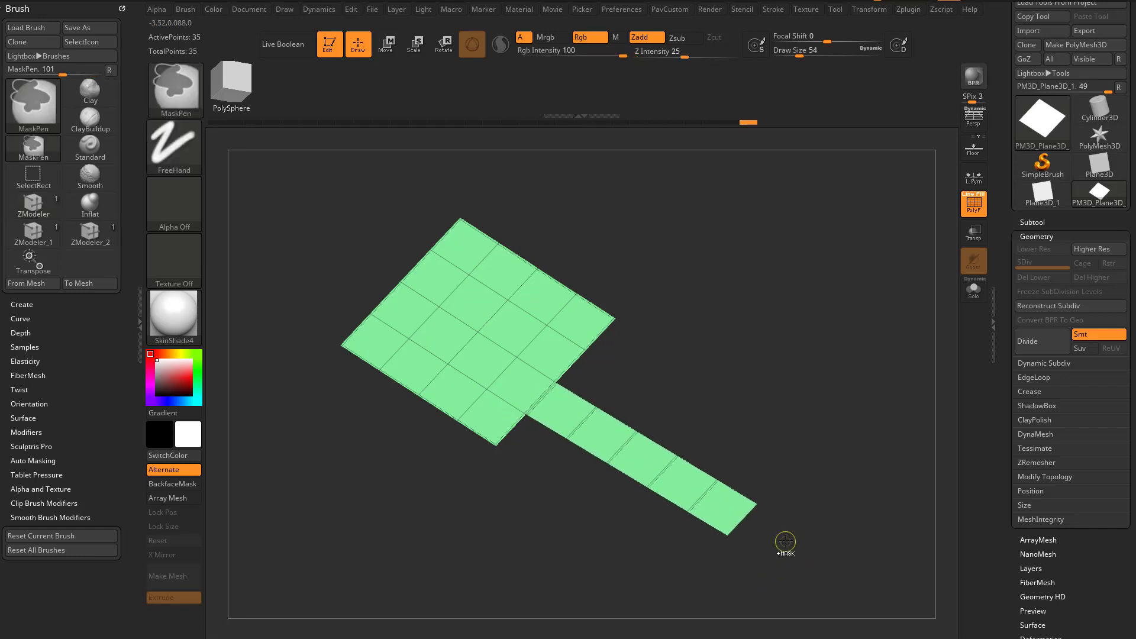
key("ctrl+z")
- Activate the Num Rows modifier and extrude the border edge outward into a three-row strip
key("space")
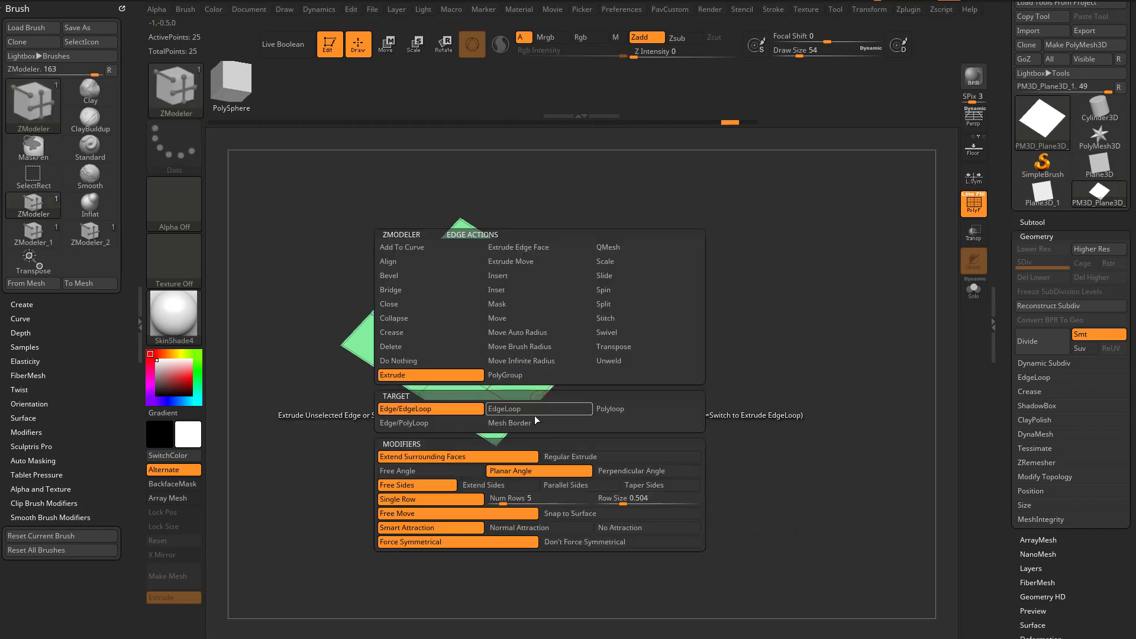
left_click(521, 498)
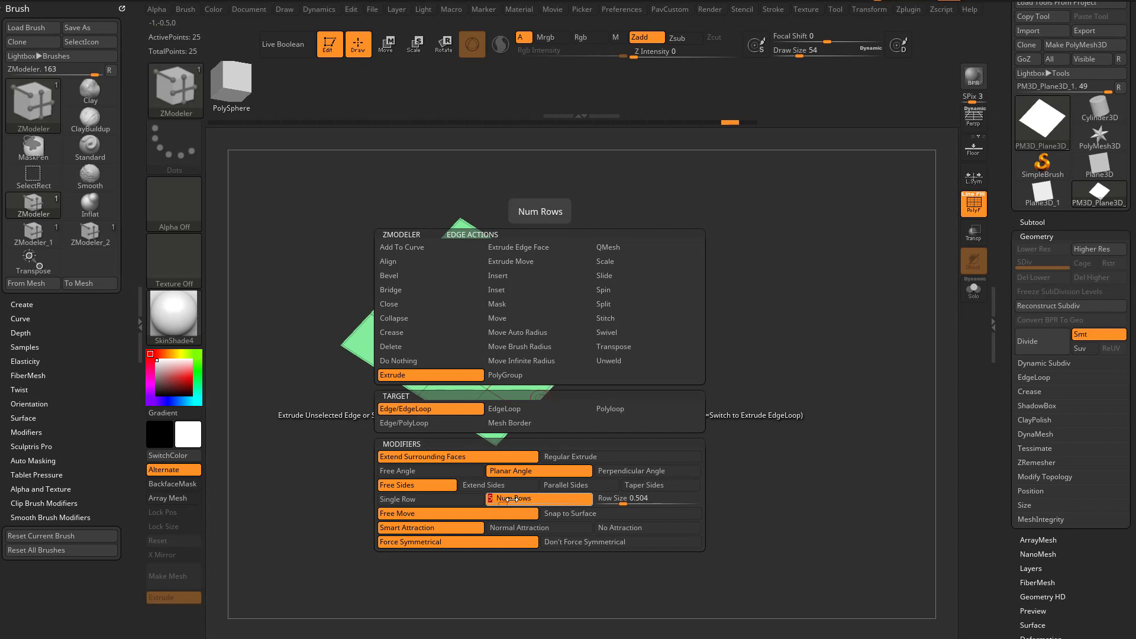
left_click_drag(544, 401, 692, 527)
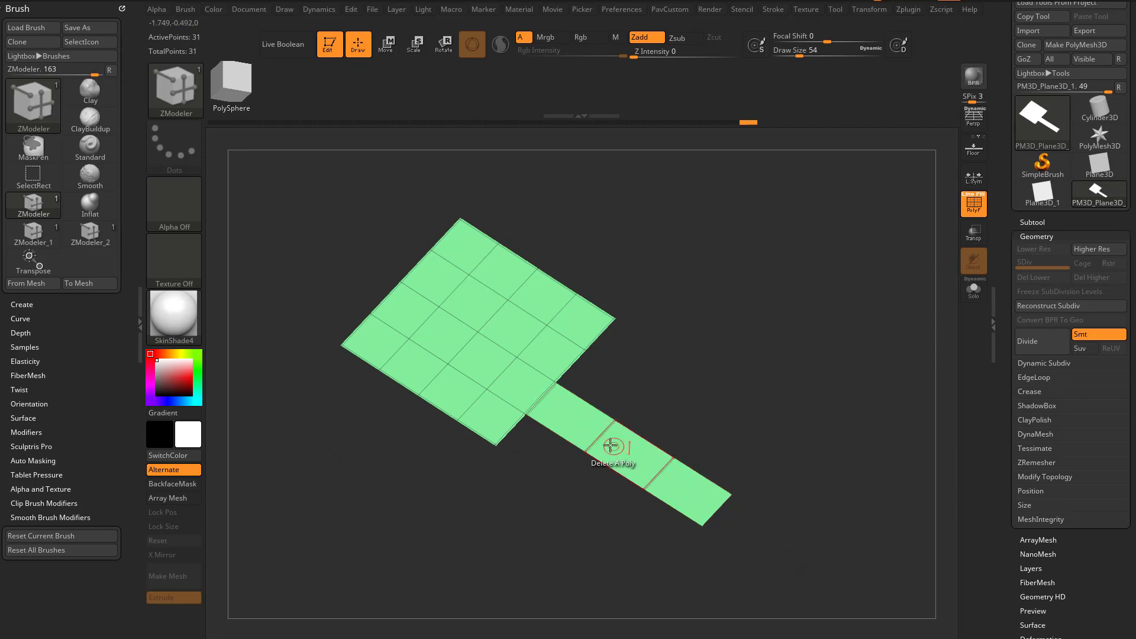
key("space")
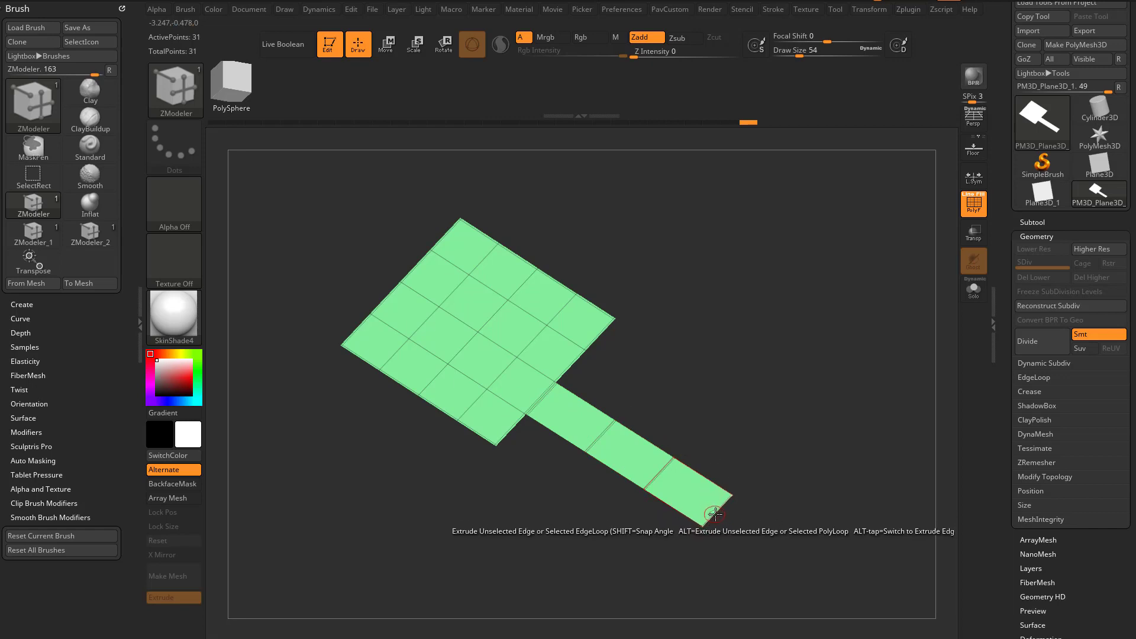
key("space")
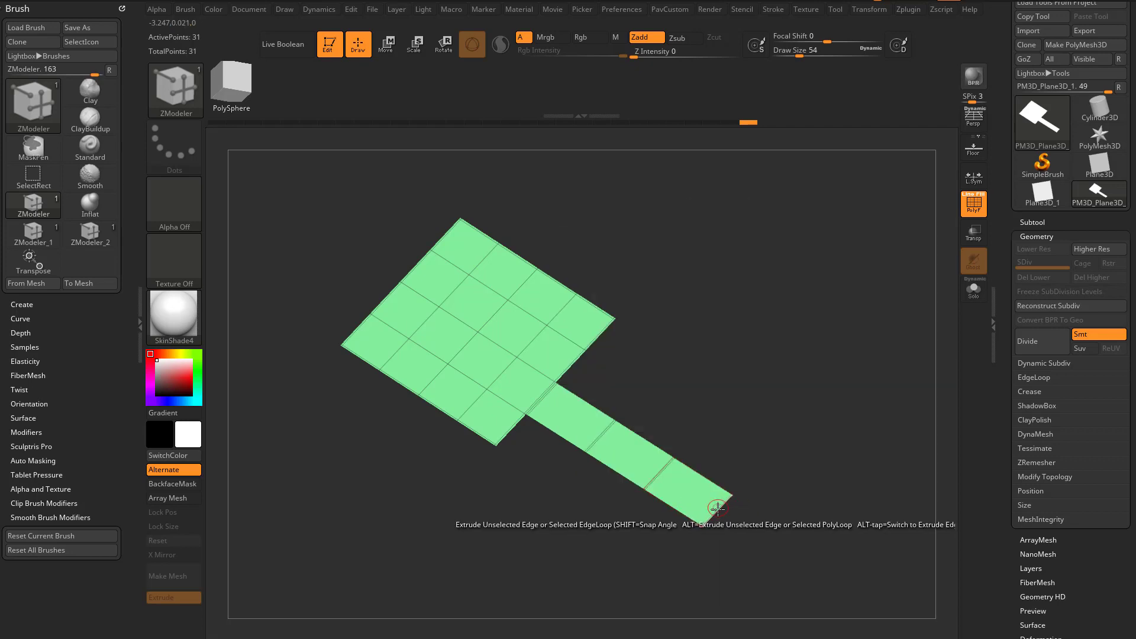
- Extrude the end edge of the three-row strip further outward into many narrow rows, and undo the whole strip
left_click_drag(716, 512, 827, 574)
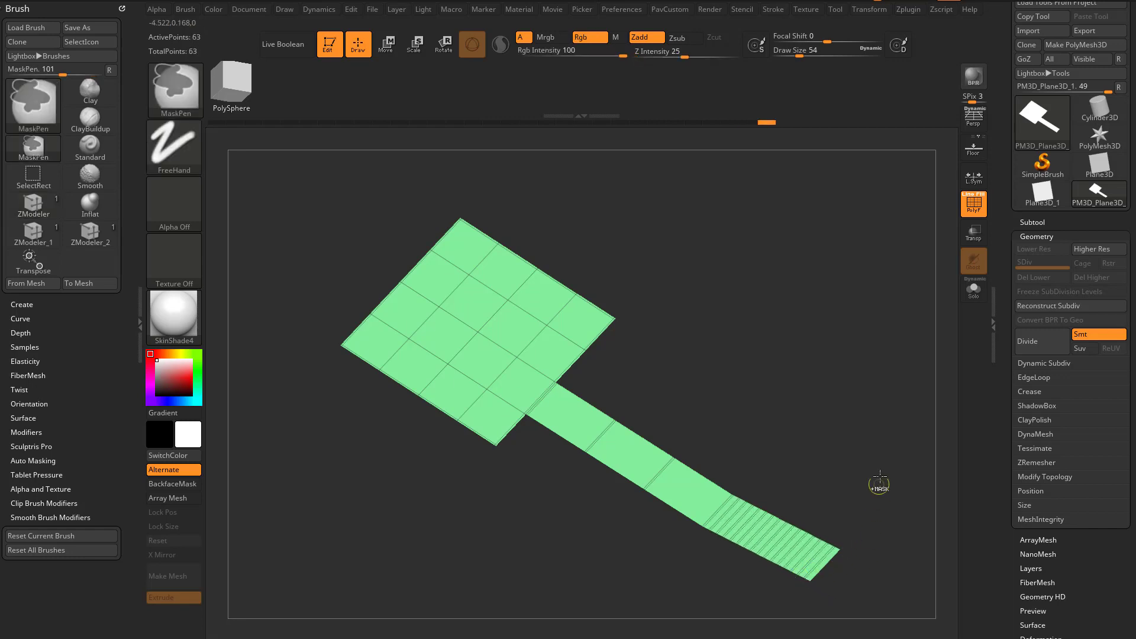
key("ctrl+z")
key("ctrl+z")
- Activate the Row Size modifier, extrude one border edge into a three-row strip, and extrude an edge on the adjacent side by one row
key("space")
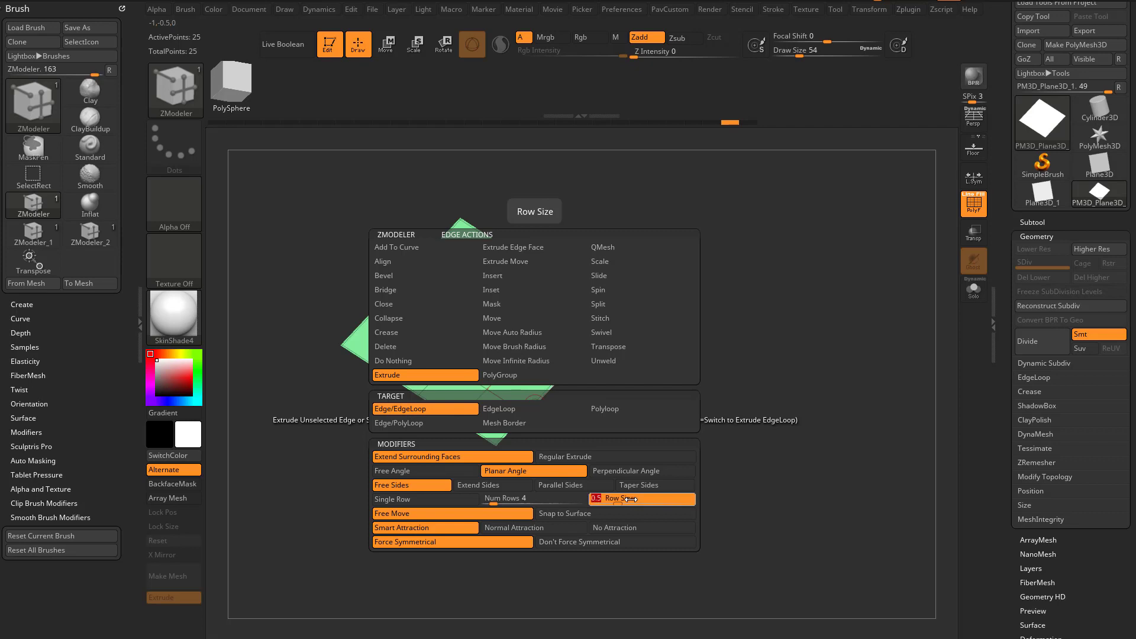
left_click_drag(562, 268, 657, 152)
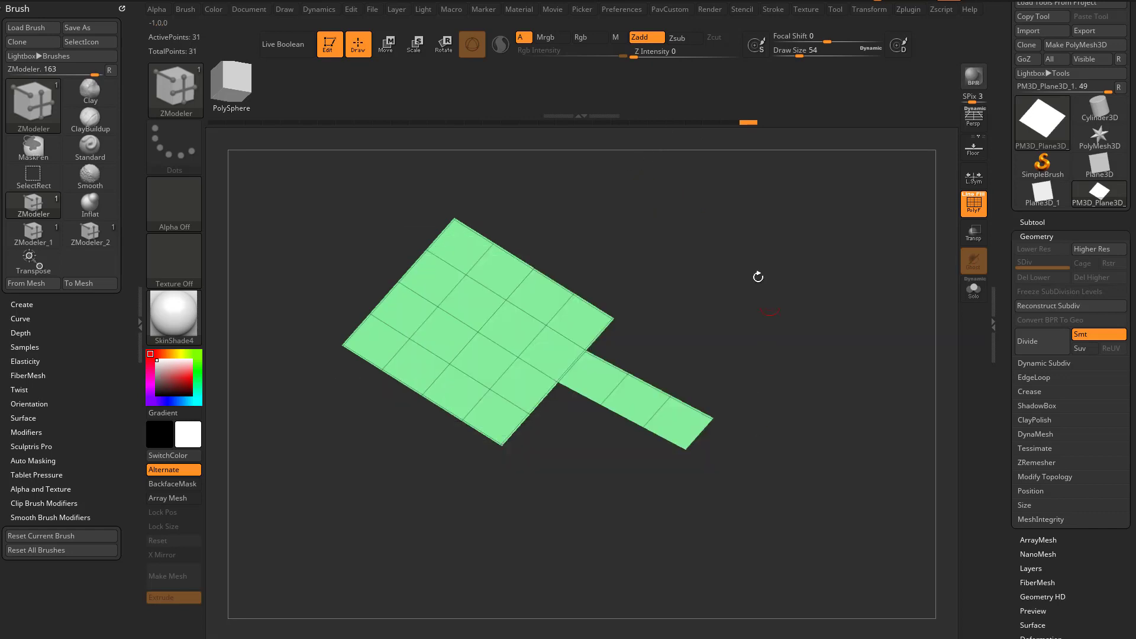
left_click_drag(587, 297, 618, 268)
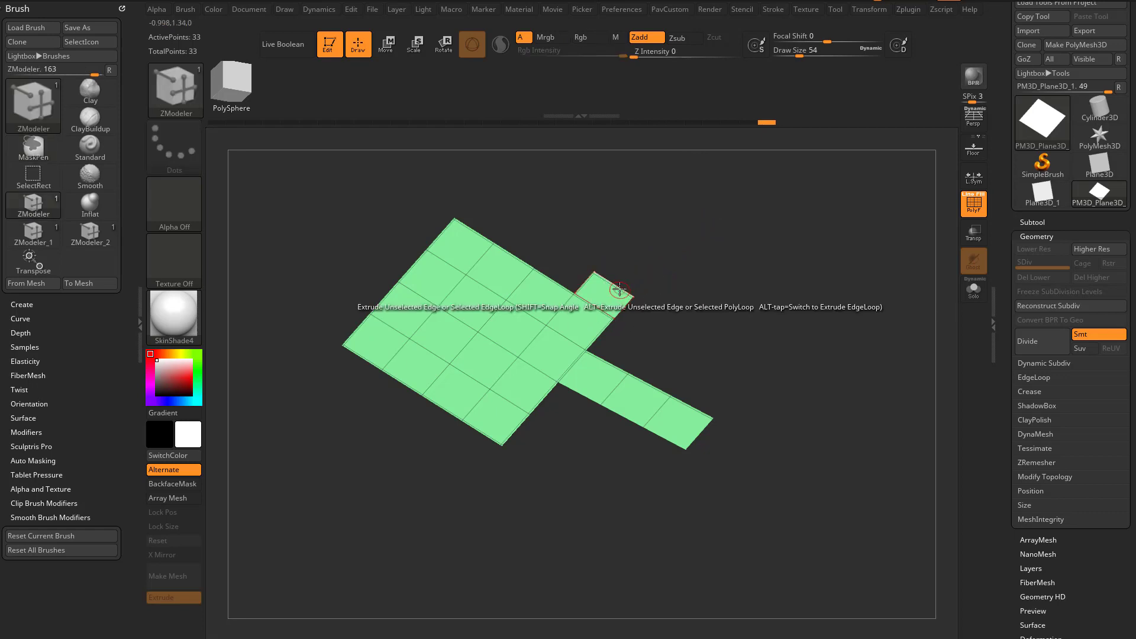
key("space")
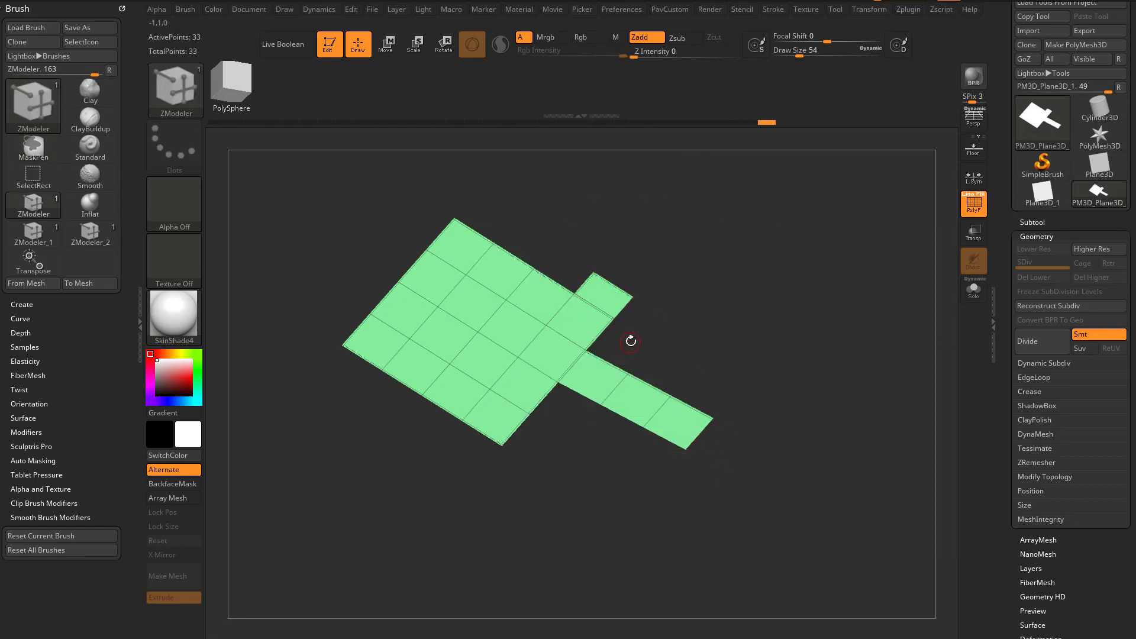
- Extrude further border edges on all sides of the plane into one-row strips, and undo all the strips
left_click_drag(440, 404, 342, 555)
left_click_drag(360, 535, 379, 498)
left_click(384, 299)
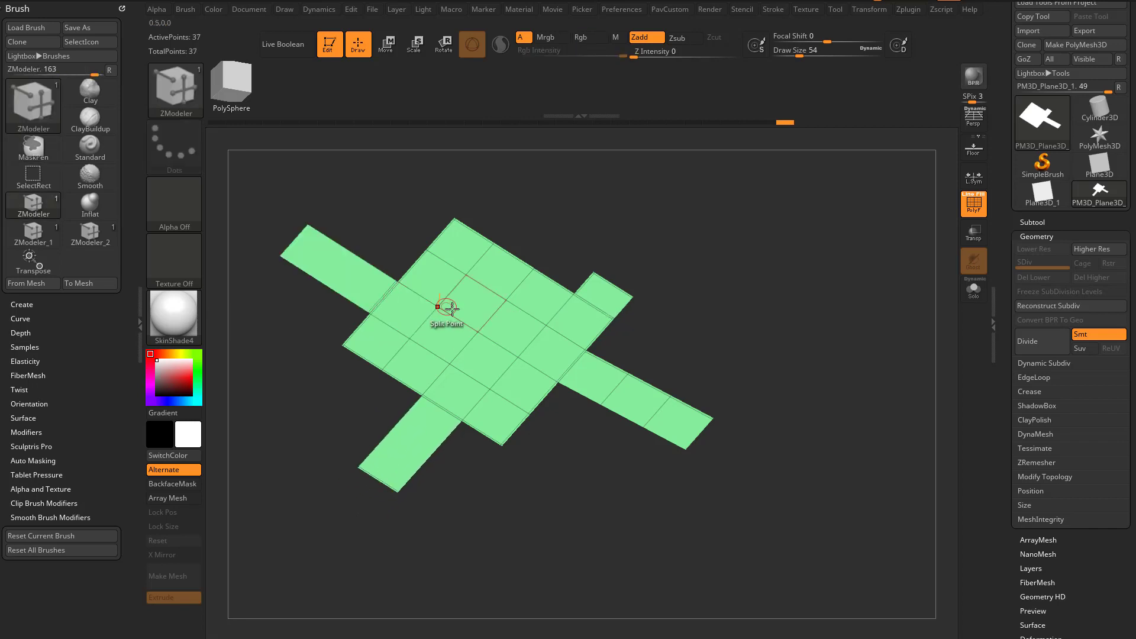
left_click(439, 235)
left_click(509, 253)
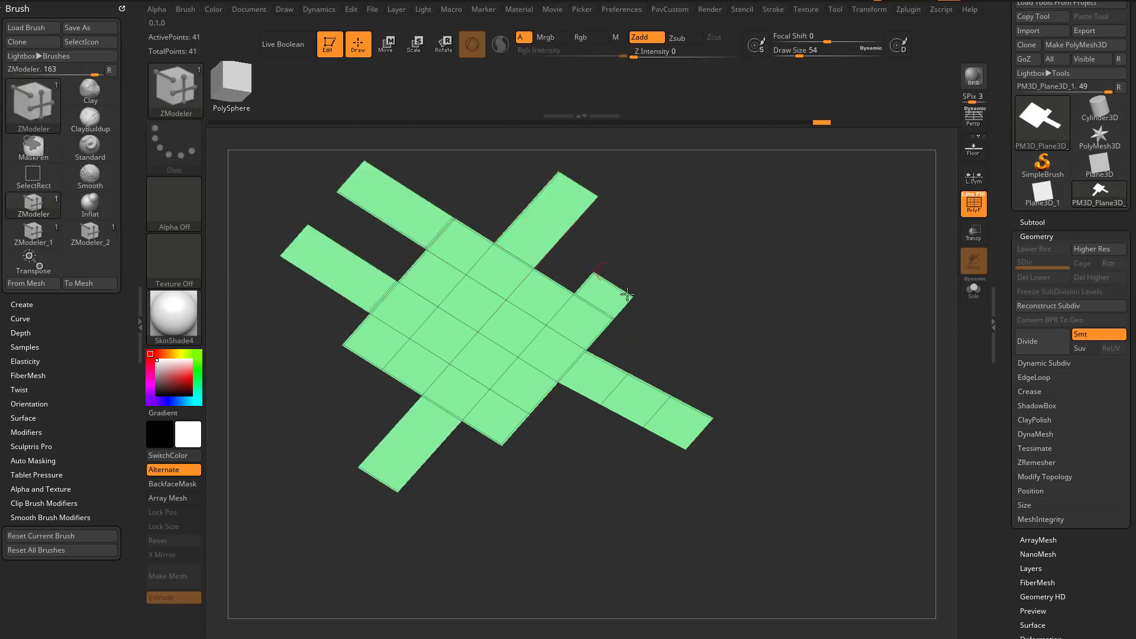
left_click(382, 360)
left_click(521, 430)
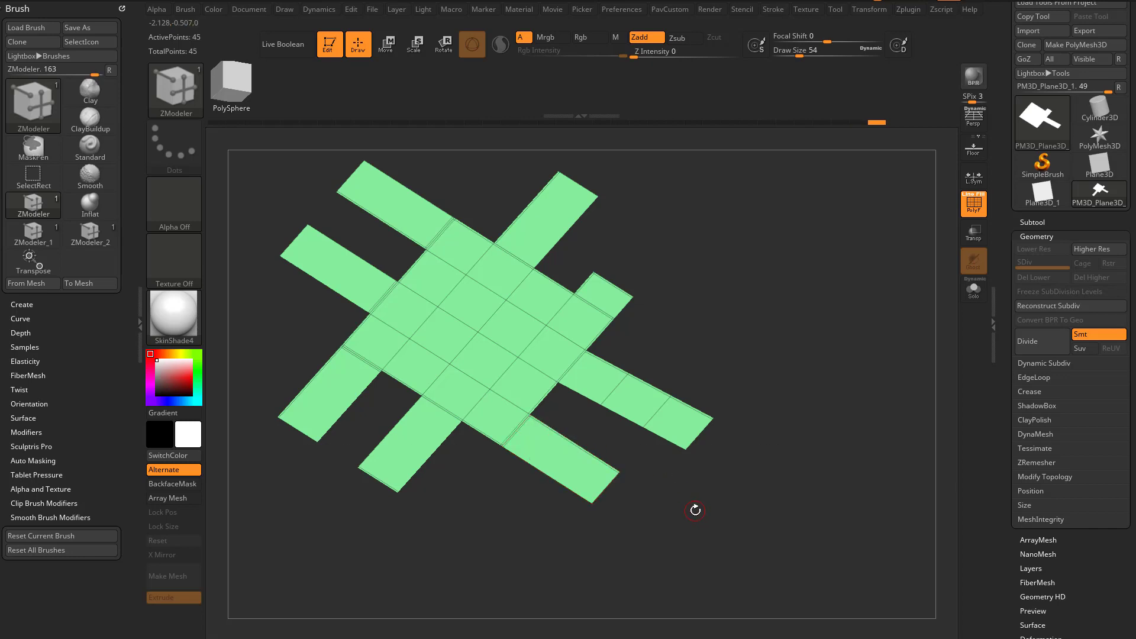
key("ctrl+z")
key("ctrl+z")
key("ctrl+z")
key("ctrl+z")
key("ctrl+z")
key("ctrl+z")
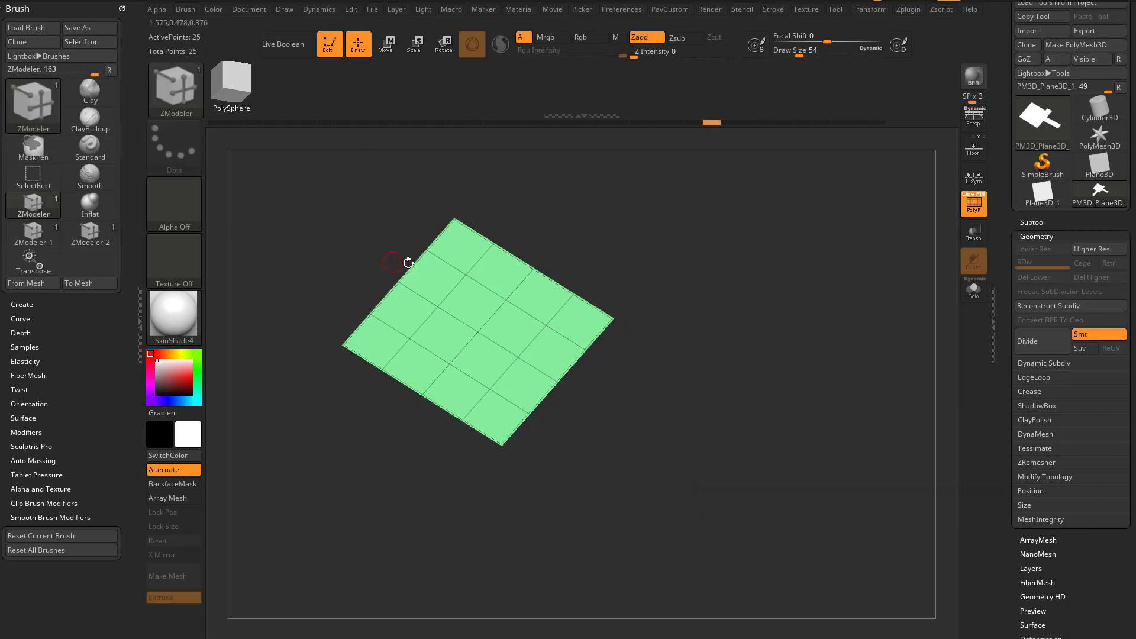
- Set the edge Extrude modifiers to Free Angle and Single Row
key("space")
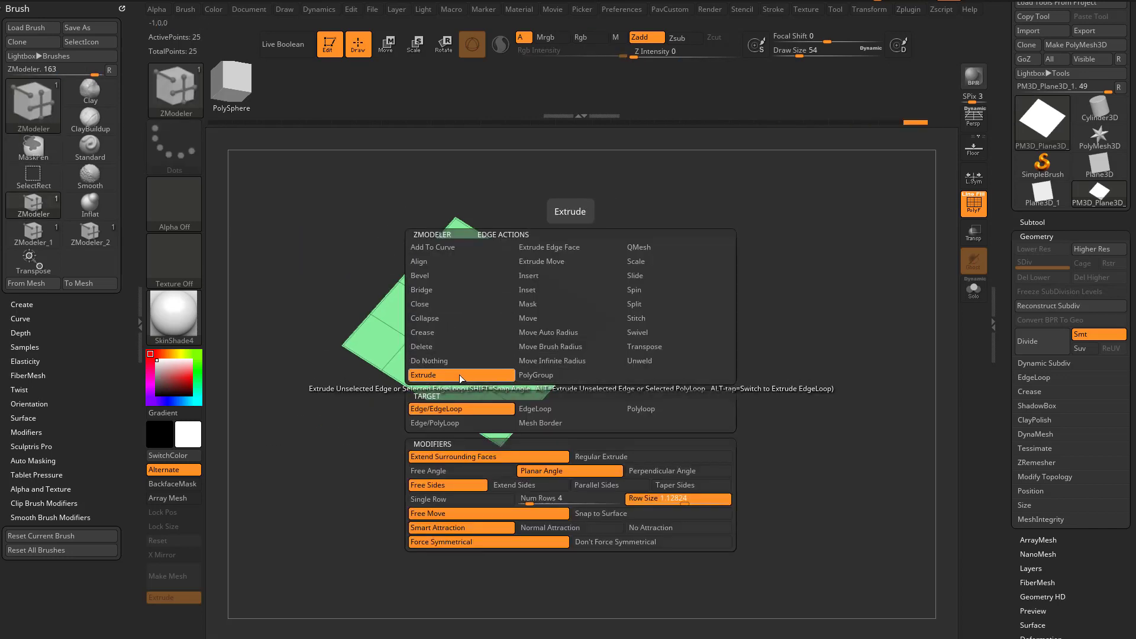
left_click(467, 471)
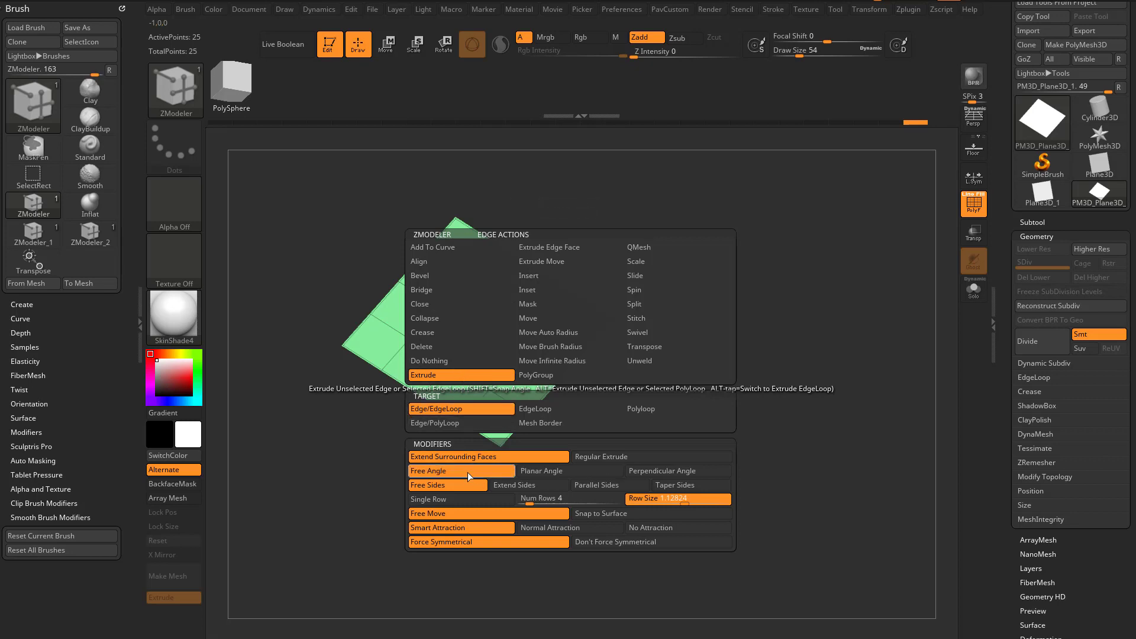
left_click(464, 504)
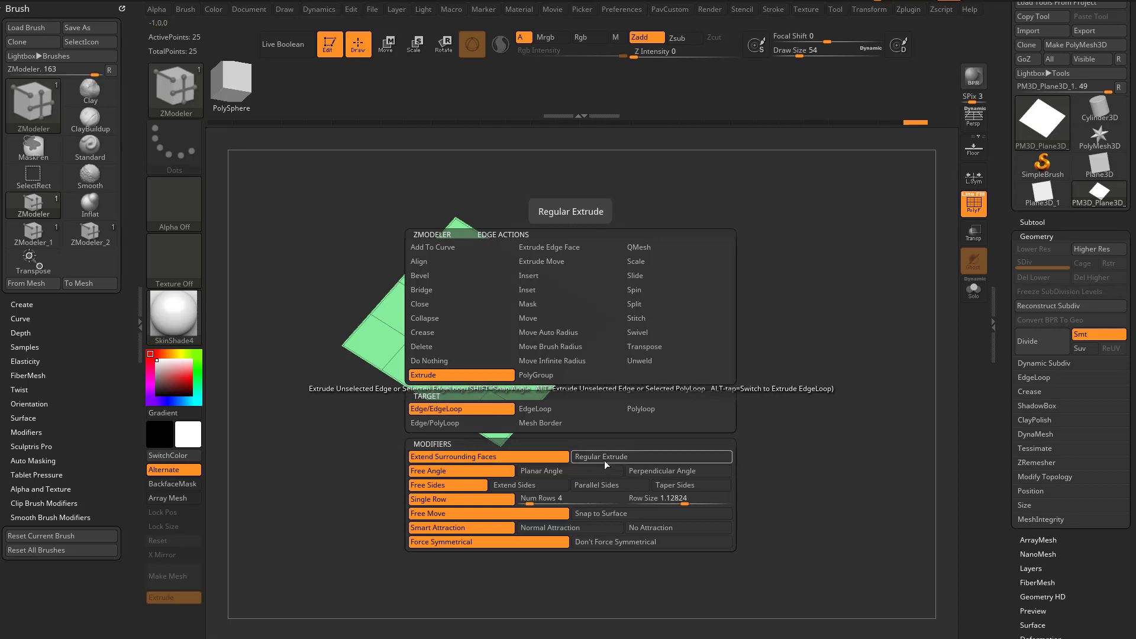
- With Regular Extrude and the EdgeLoop target, extrude the plane's whole border outward into a ring of faces, and undo back to the bare plane
left_click_drag(545, 401, 675, 444)
key("alt")
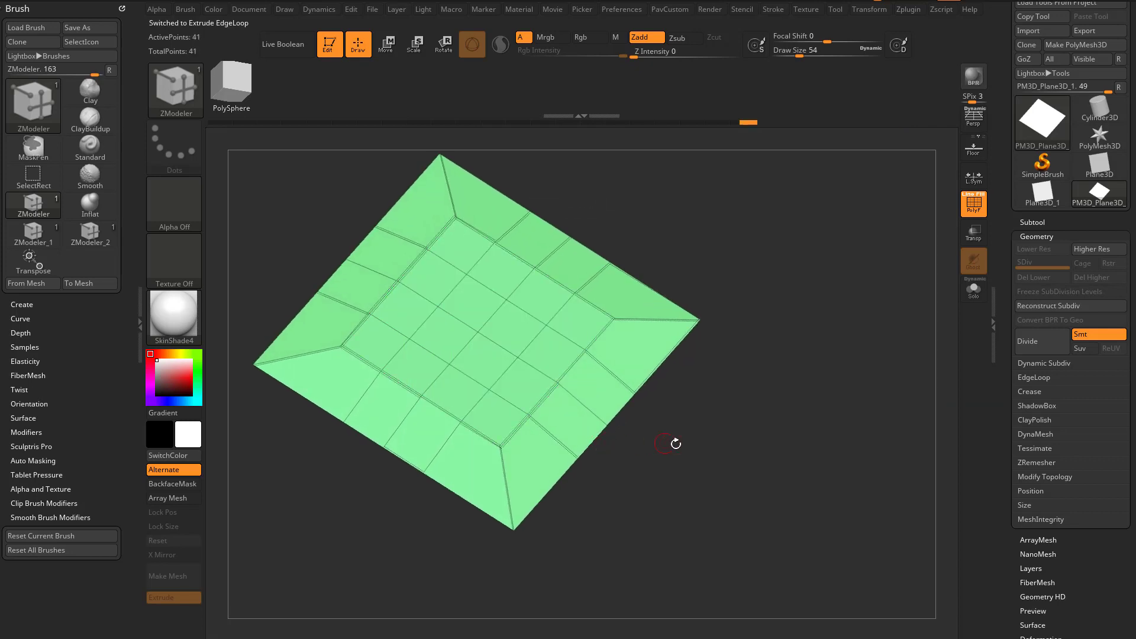
key("ctrl+z")
key("space")
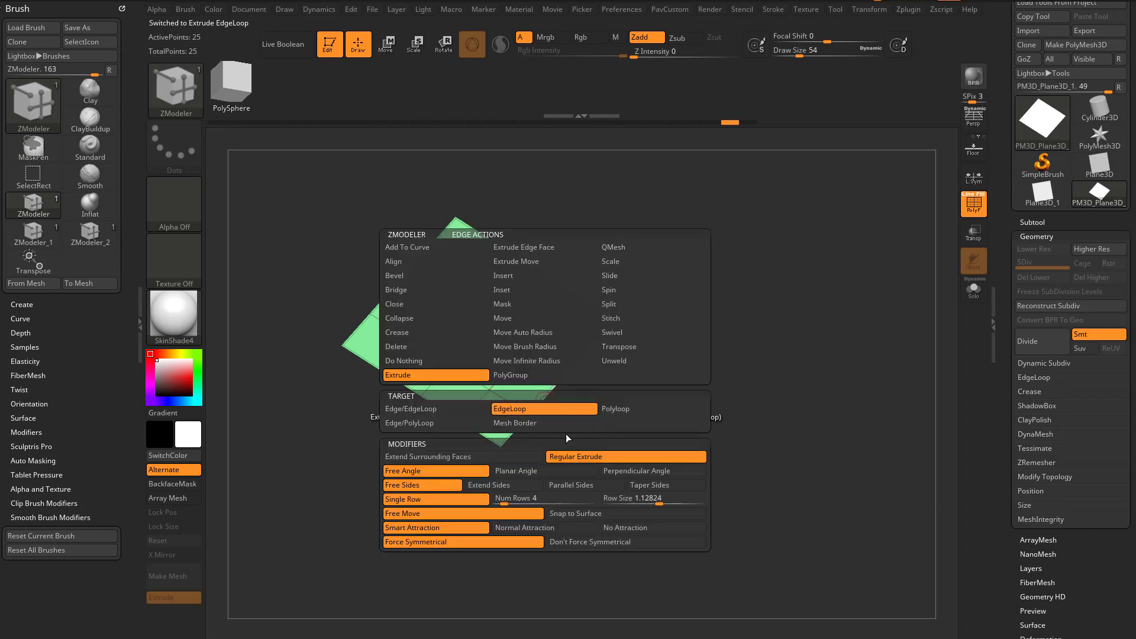
key("ctrl+z")
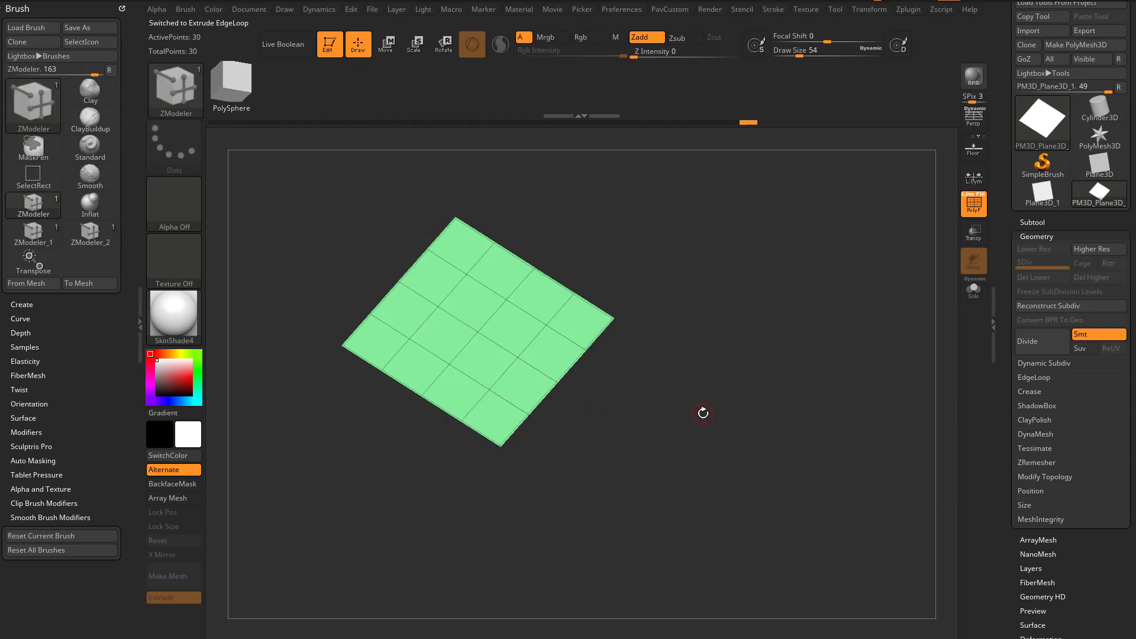
key("ctrl+z")
key("ctrl+shift+z")
key("ctrl+z")
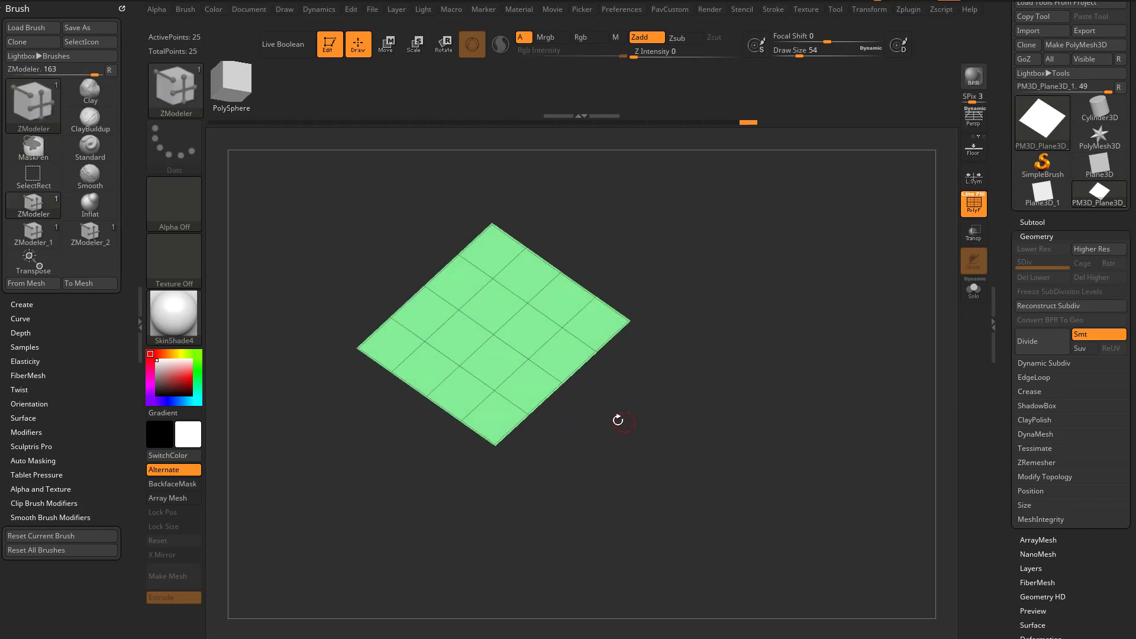
- Extrude border edges along one side of the plane into an adjoining flap that slopes away at a free angle
left_click_drag(546, 398, 625, 409)
left_click_drag(638, 354, 748, 331)
key("ctrl+z")
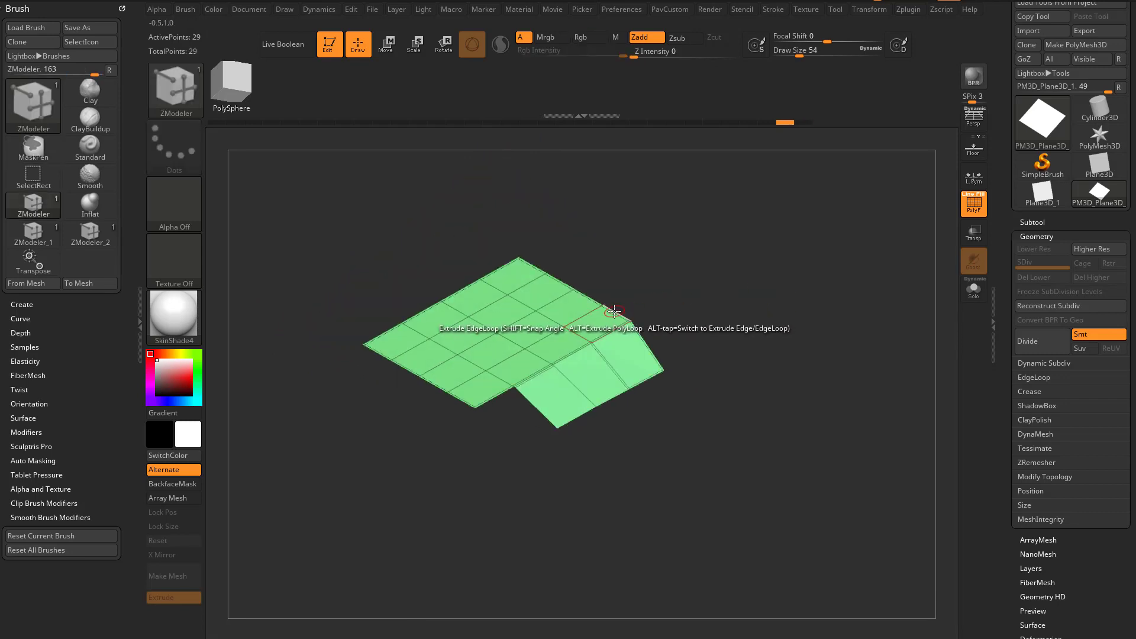
- Snap the extrusion to Perpendicular Angle, pull the border edge loop into walls, and undo back to the bare plane
left_click_drag(614, 310, 639, 294)
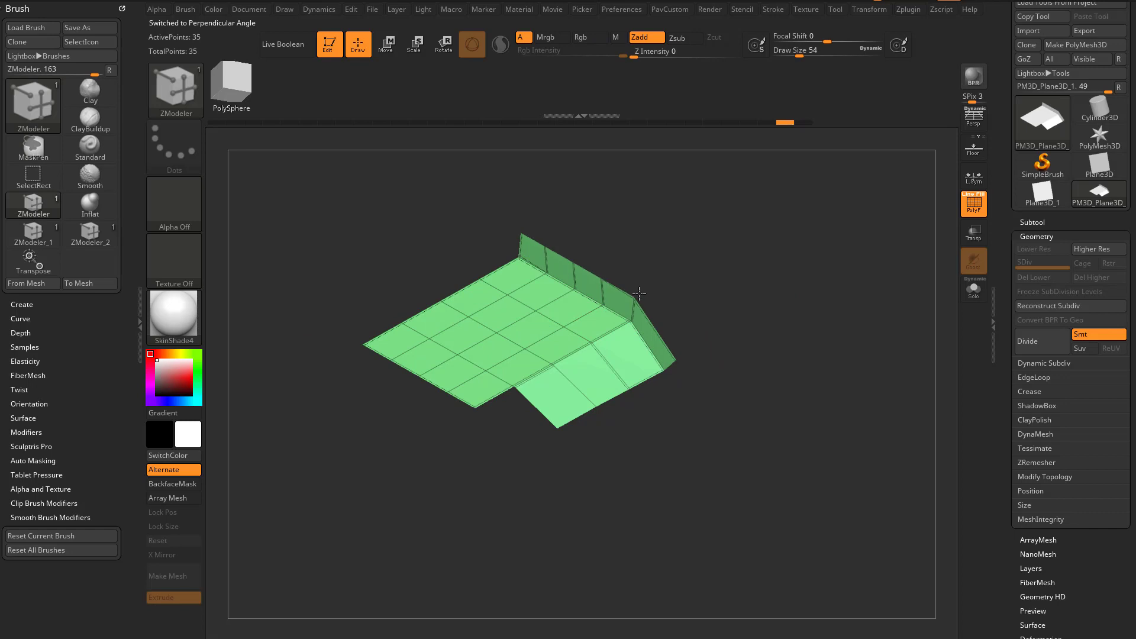
left_click_drag(639, 294, 659, 386)
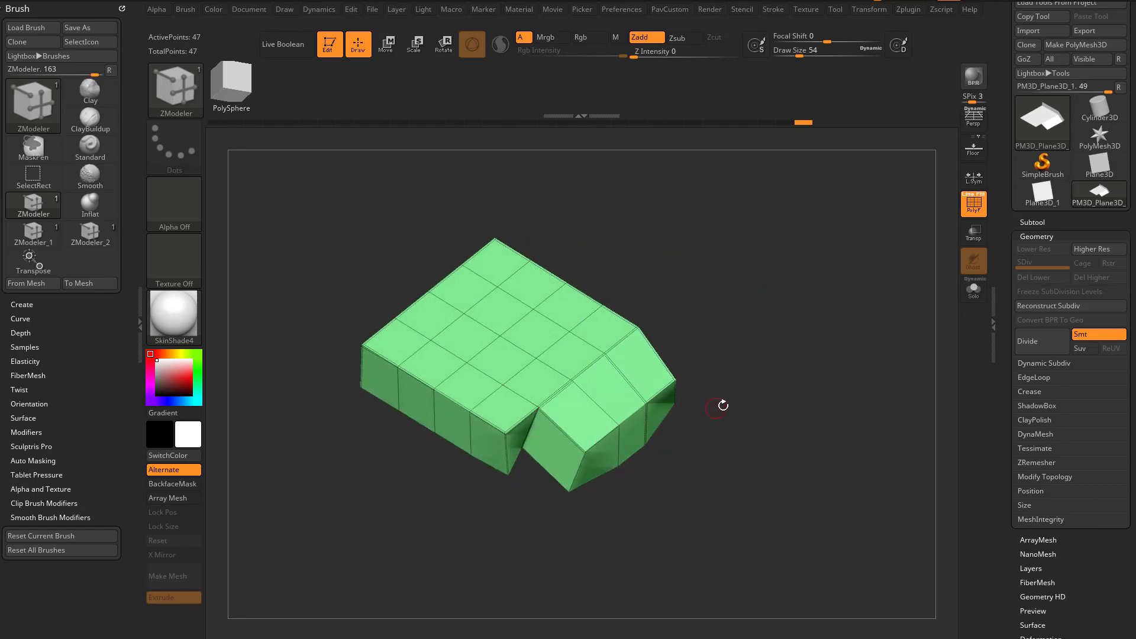
key("ctrl+z")
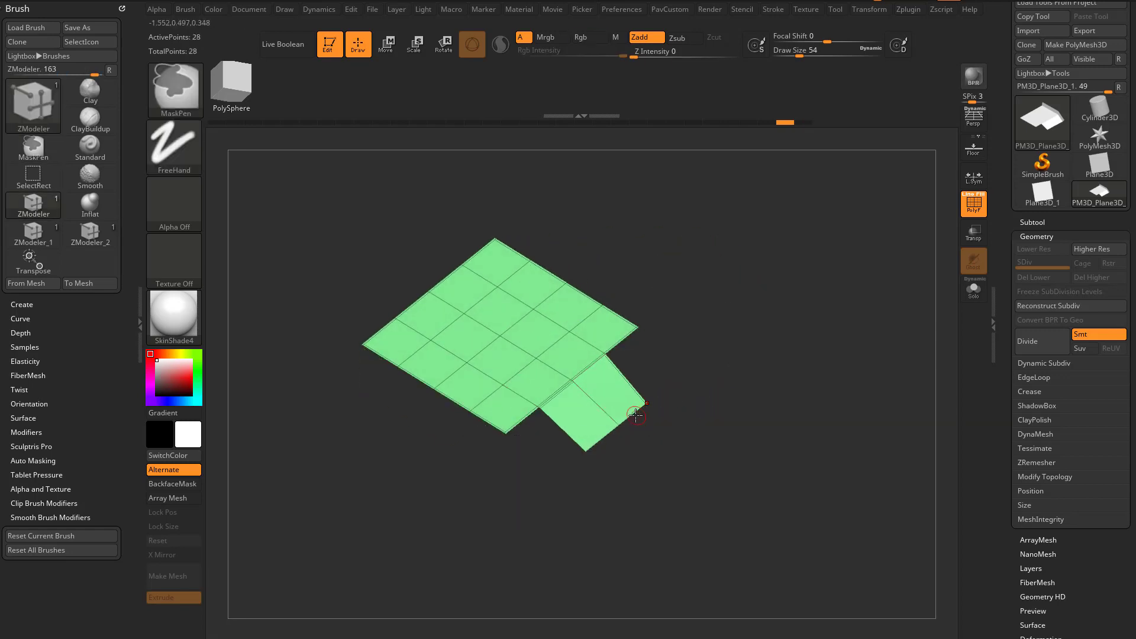
key("ctrl+z")
- Set the edge Extrude modifiers back to Extend Surrounding Faces and Free Angle
key("space")
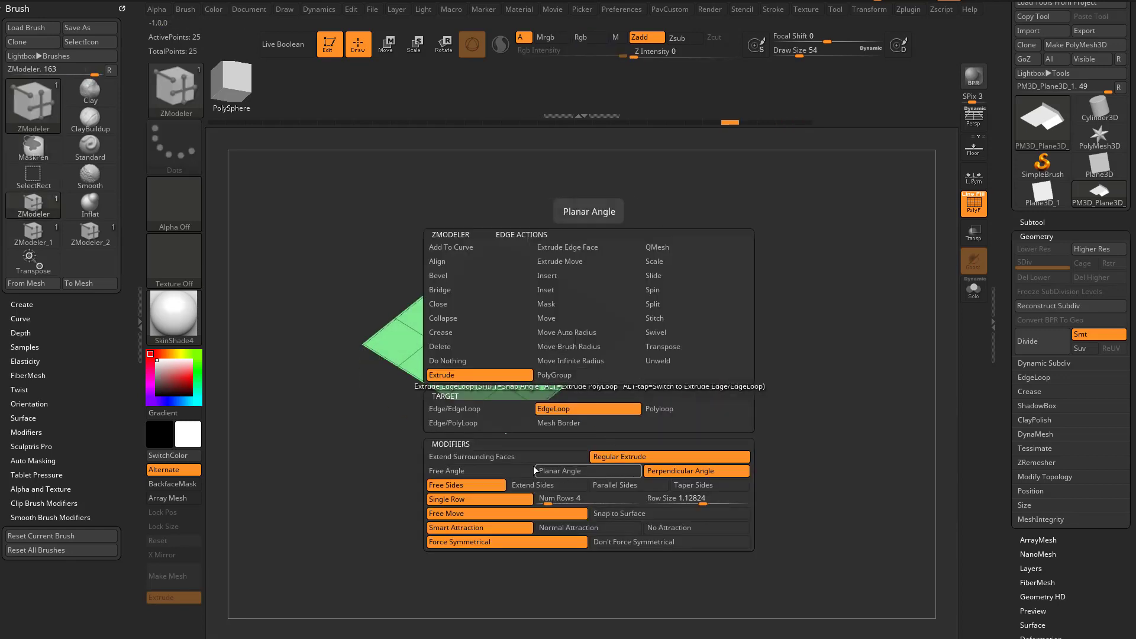
left_click(521, 456)
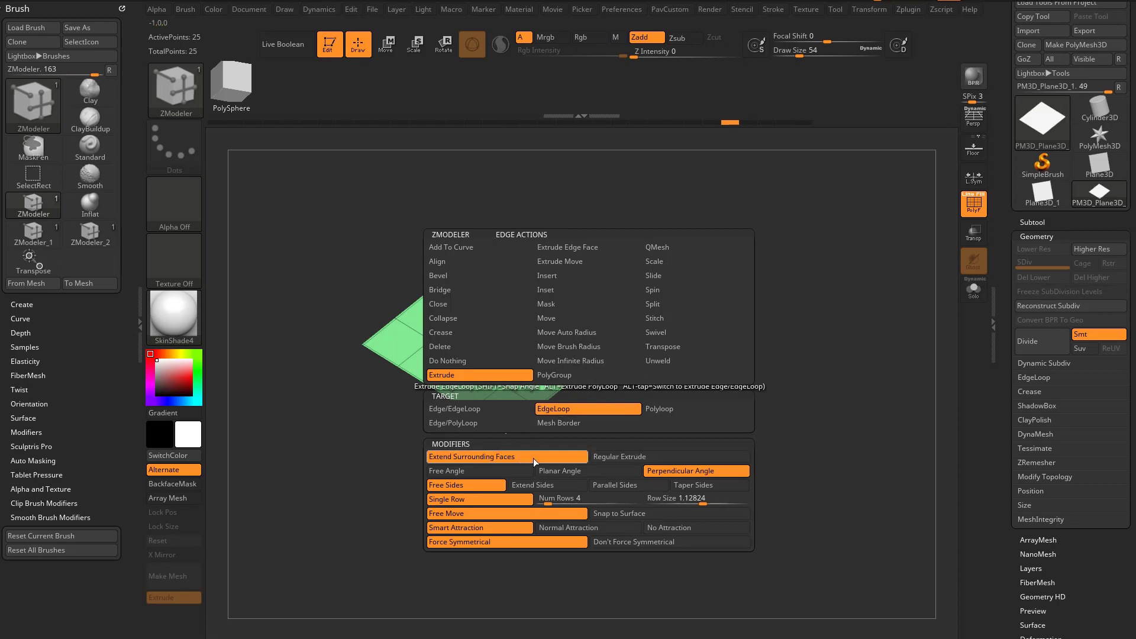
left_click(492, 471)
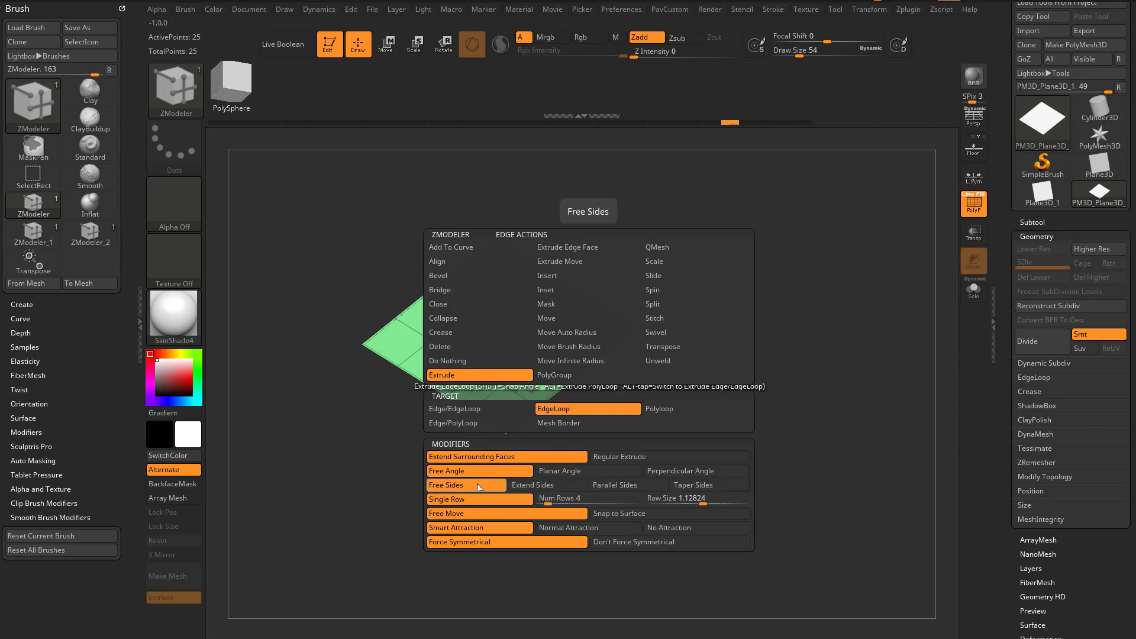
- With the Edge/EdgeLoop target, extrude one border edge outward snapped to Planar Angle, and undo the extrusion
left_click_drag(577, 396, 629, 441)
key("shift")
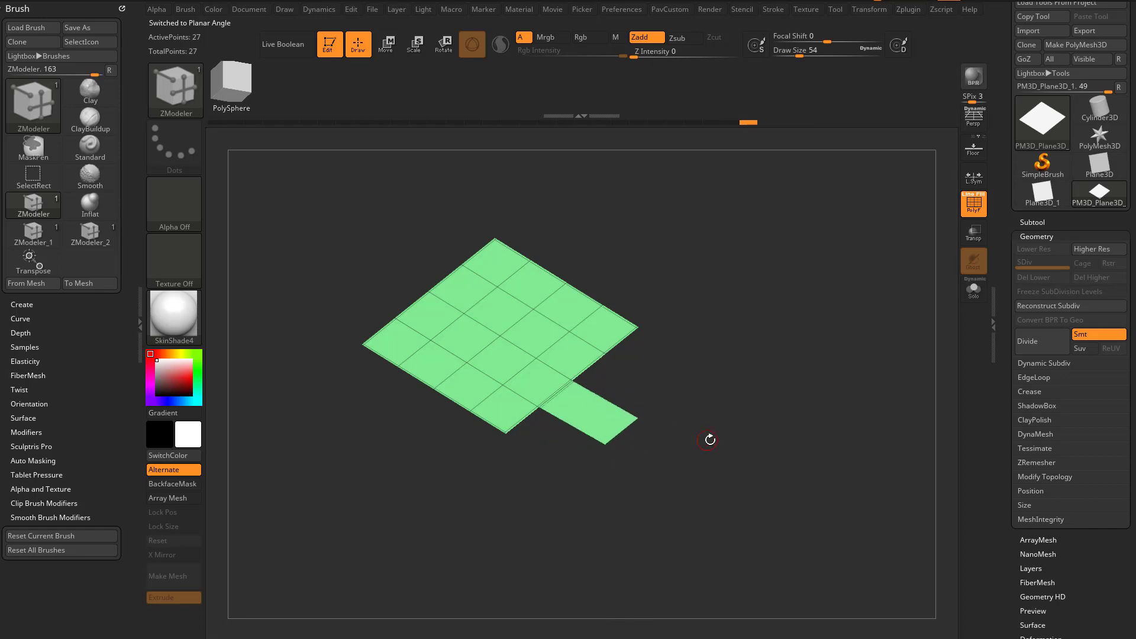
key("ctrl+z")
- Switch the sides modifier to Extend Sides, extrude one border edge outward by a single face, and undo it
key("space")
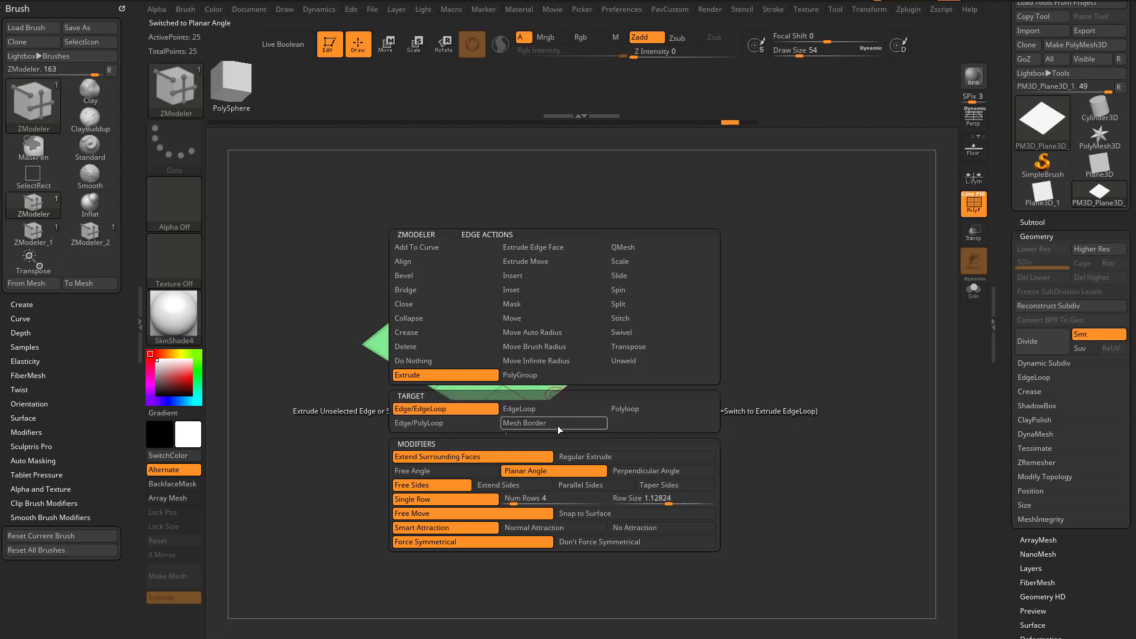
left_click(526, 485)
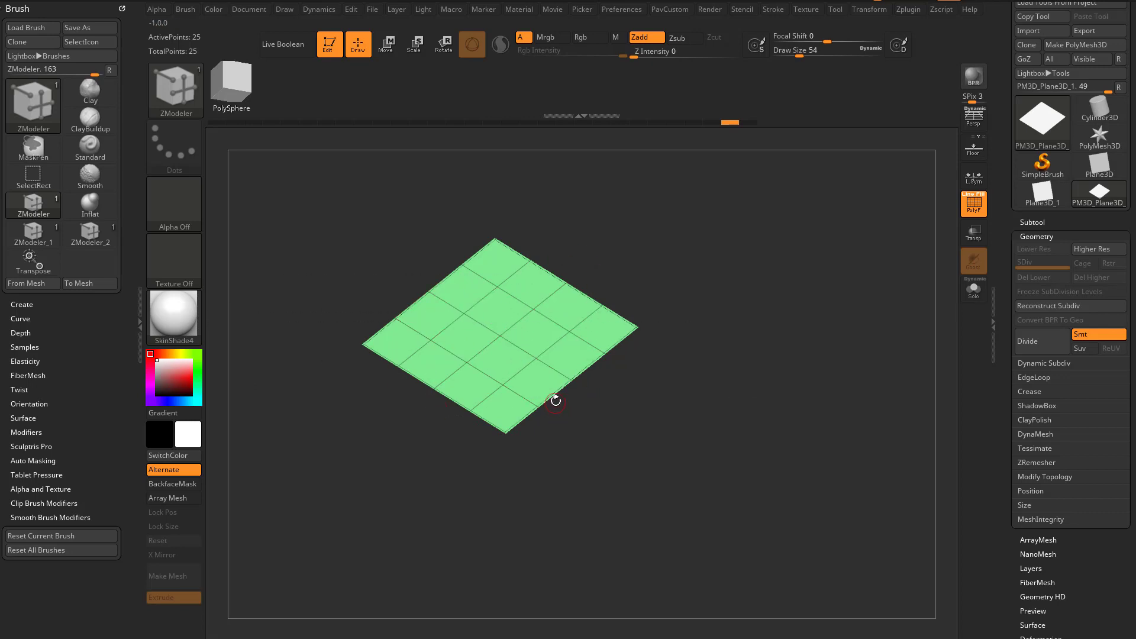
left_click_drag(556, 402, 581, 413)
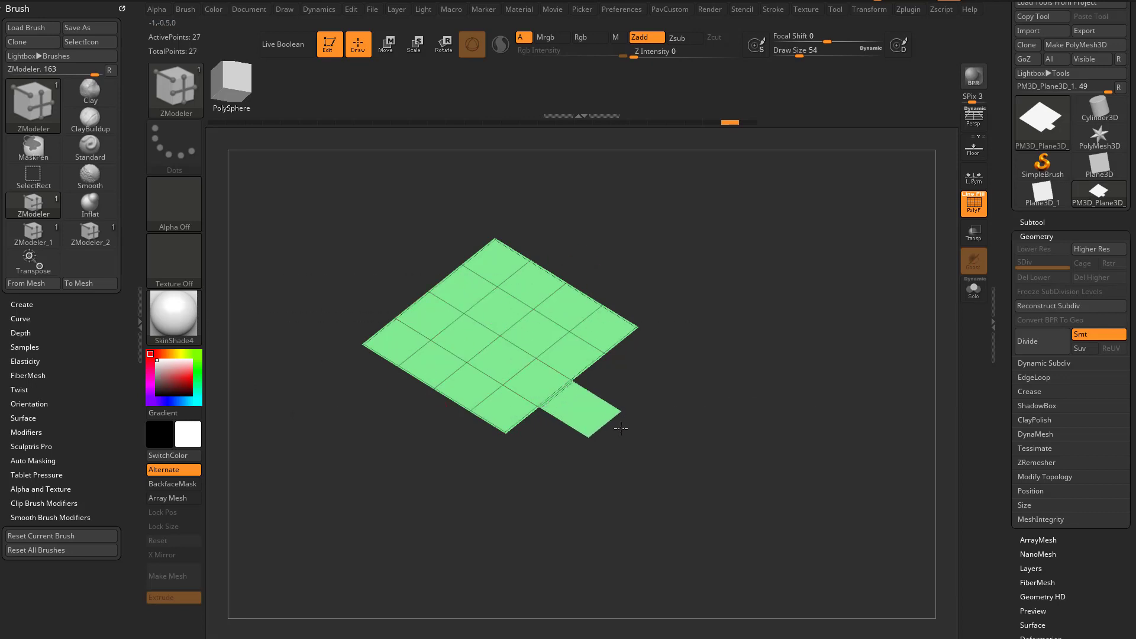
key("ctrl+z")
- With Extend Sides, extrude a border edge into a three-row strip, add faces beside it and at the corner, and undo them all
key("space")
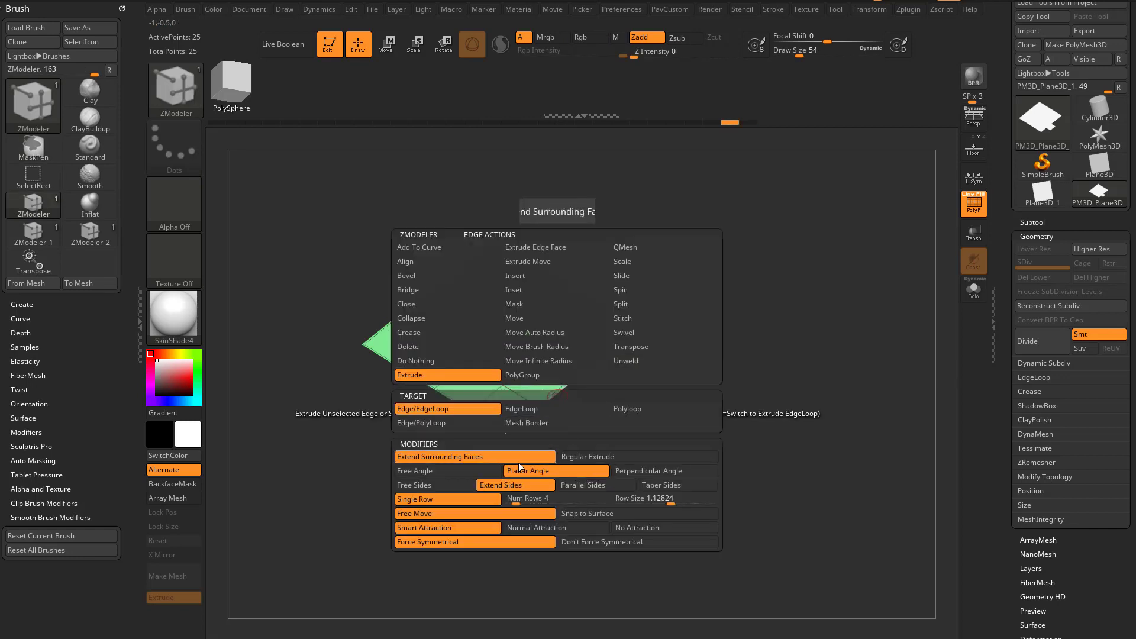
left_click_drag(588, 399, 677, 463)
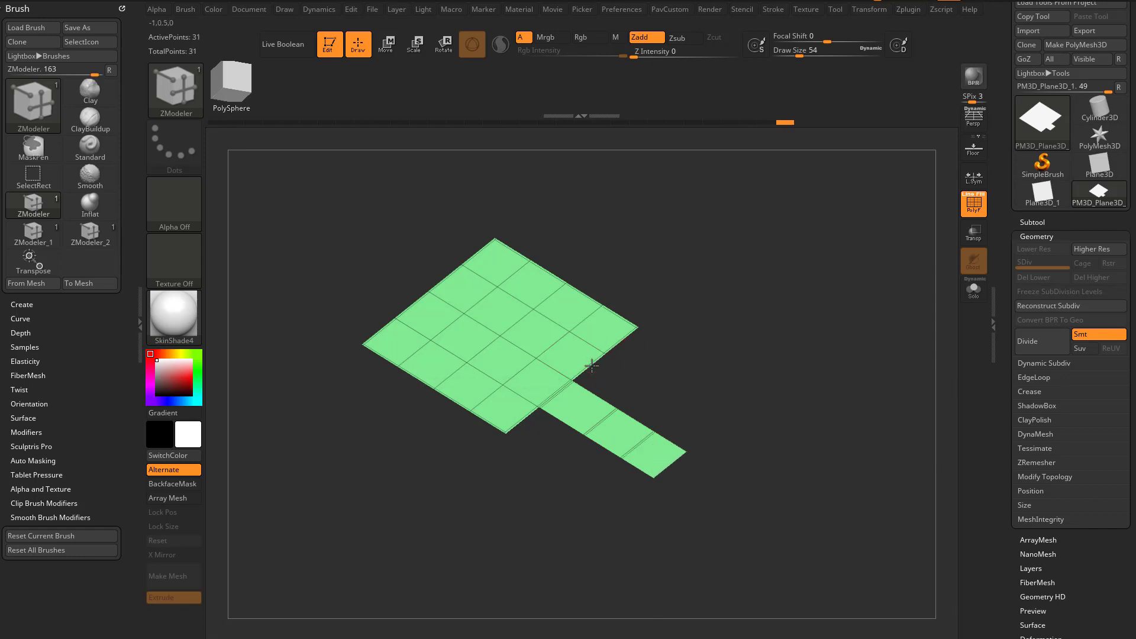
left_click_drag(592, 366, 684, 314)
left_click_drag(667, 368, 692, 390)
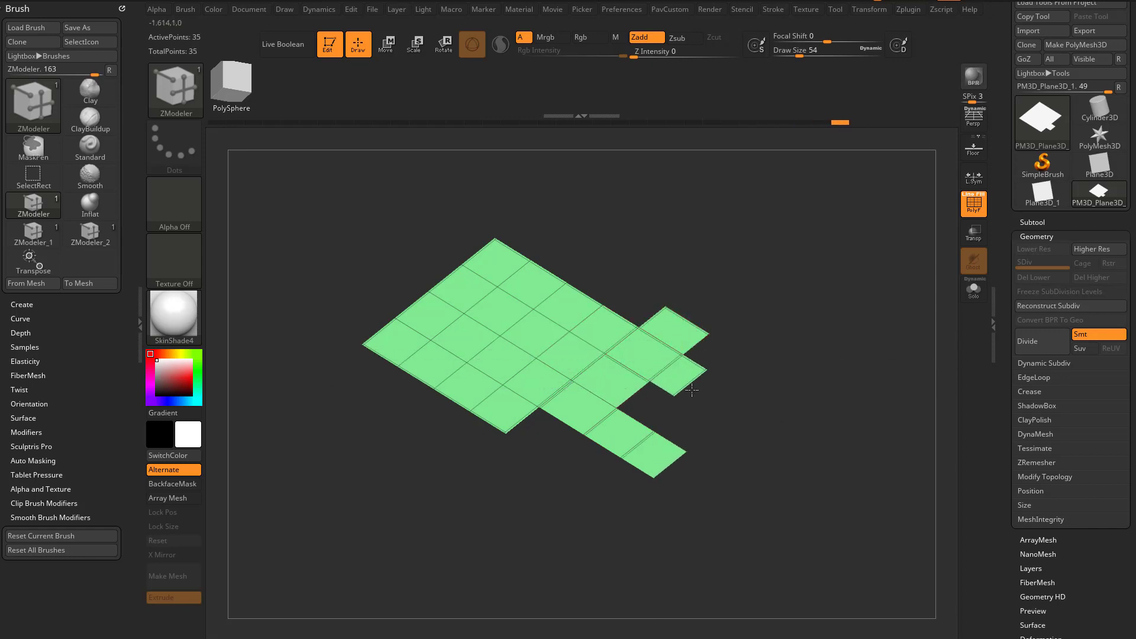
key("ctrl+z")
key("ctrl+z")
key("ctrl+z")
key("ctrl+z")
key("ctrl+z")
key("ctrl+z")
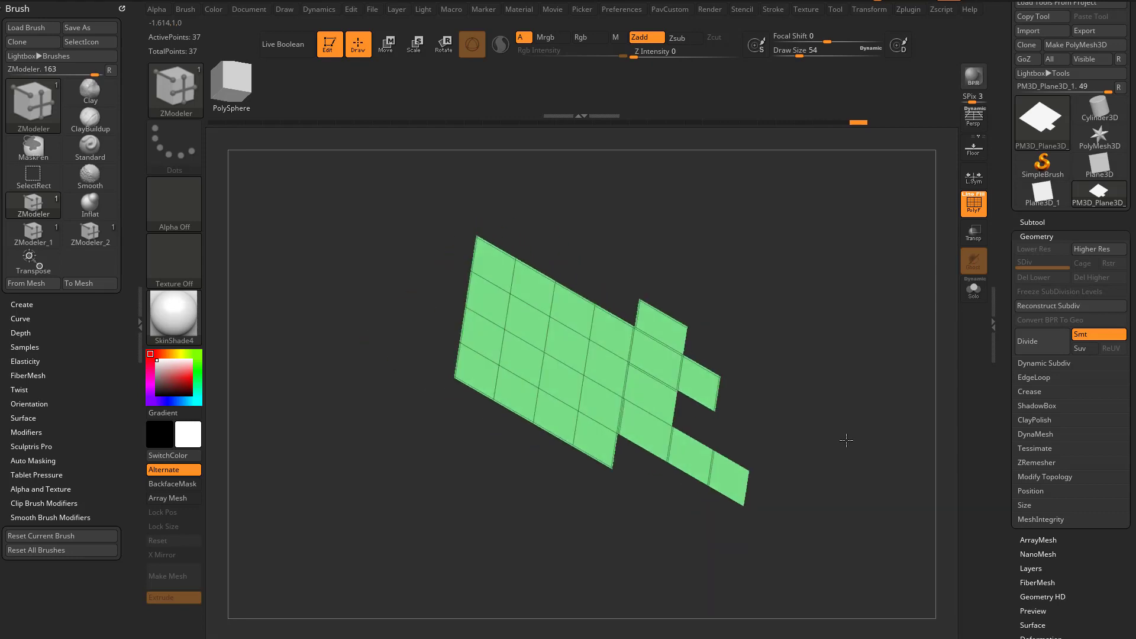
- Extrude a single border edge of the plane outward into one new face
key("space")
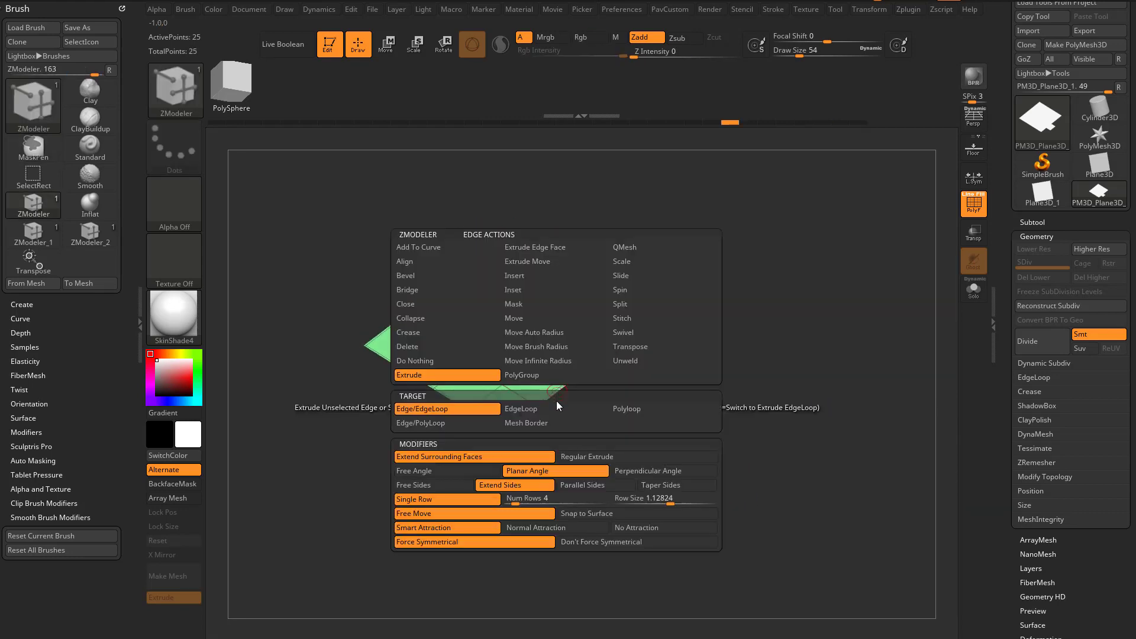
left_click_drag(558, 391, 606, 423)
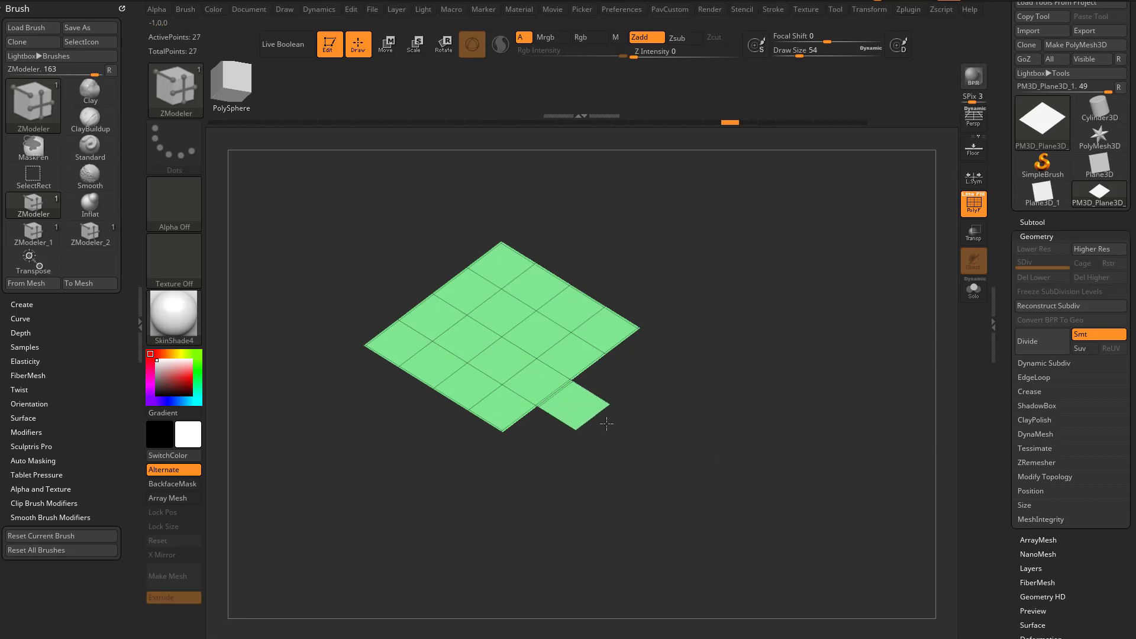
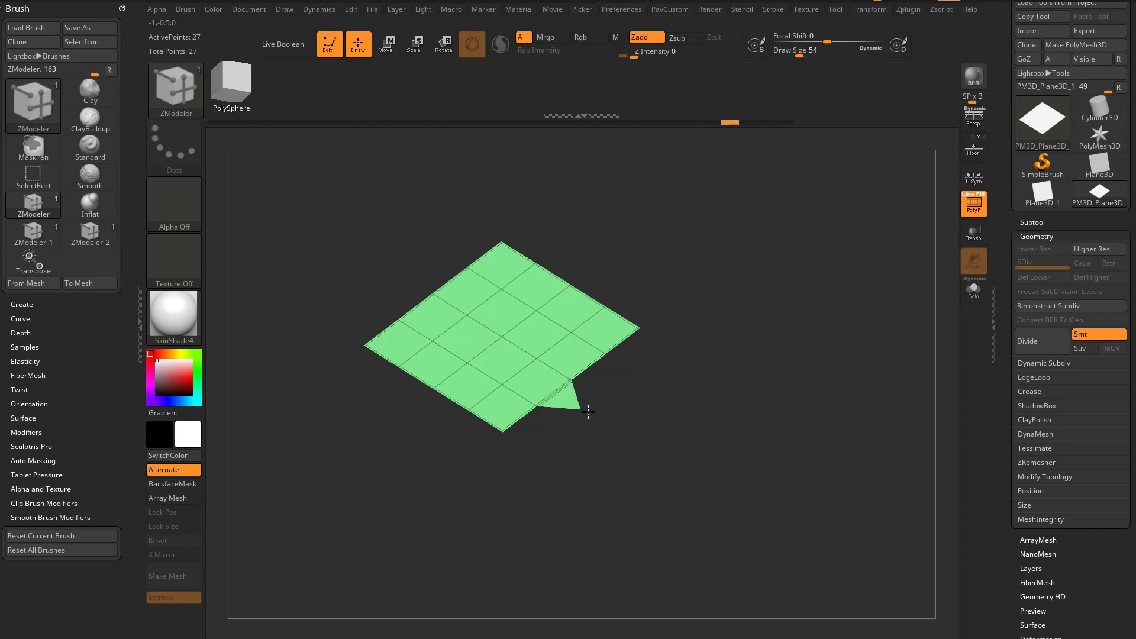
- Undo the single-face extrusion, extrude the border edge outward again with Planar Angle and Taper Sides, and undo it
key("space")
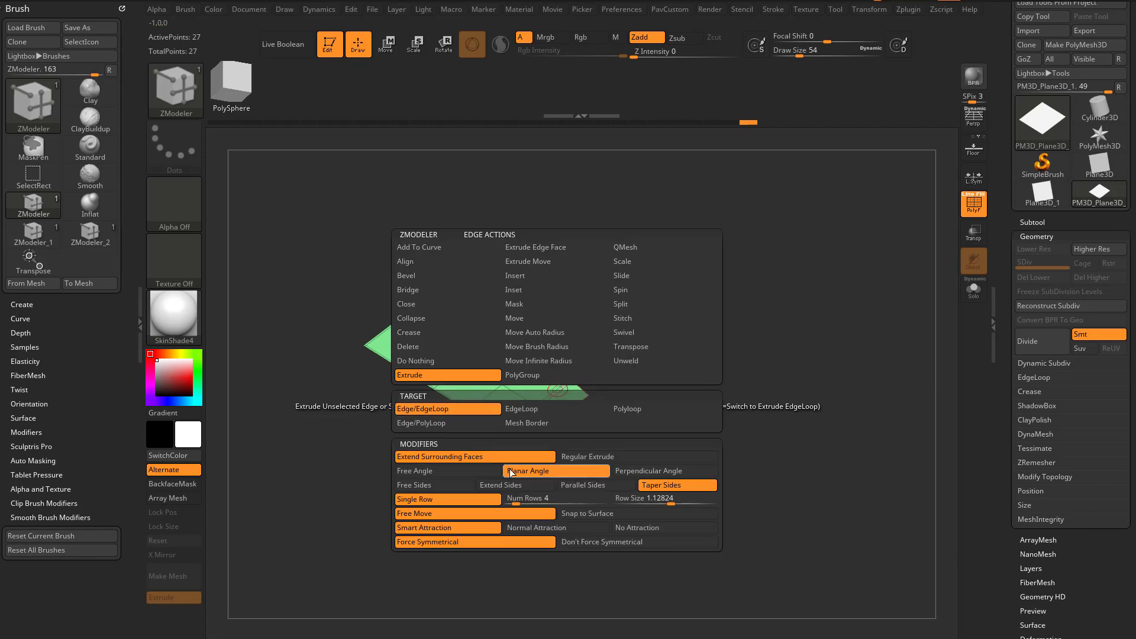
key("ctrl+z")
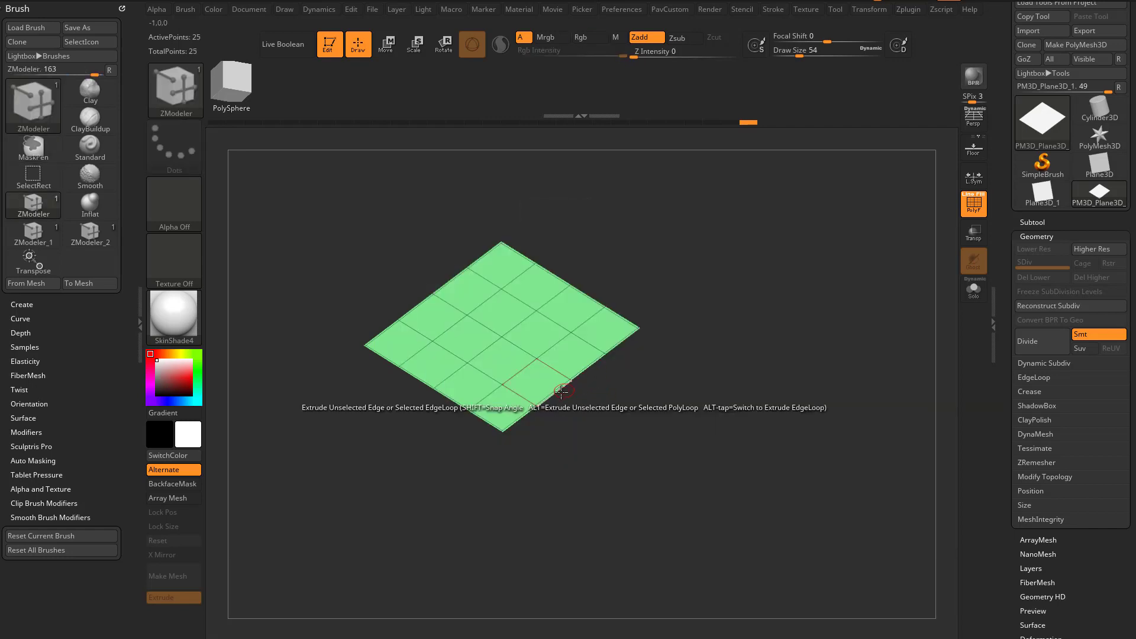
key("space")
left_click_drag(551, 397, 585, 436)
key("ctrl+z")
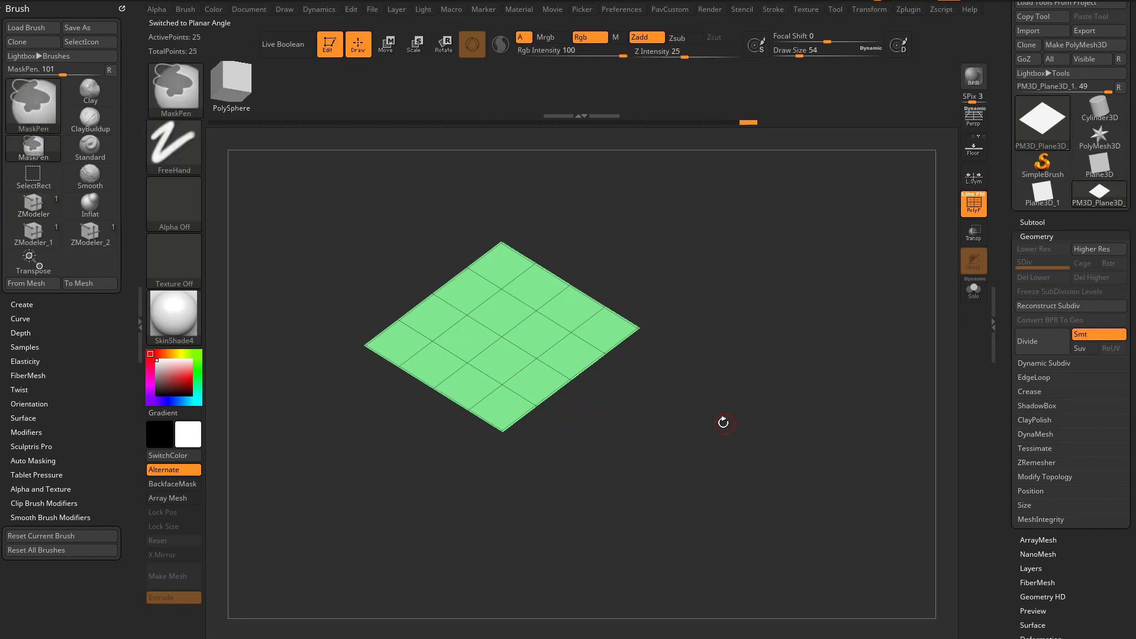
- With the EdgeLoop target and Taper Sides, extrude the whole border edge loop outward, extrude it once more, and undo the second extrusion
left_click_drag(596, 369, 668, 409)
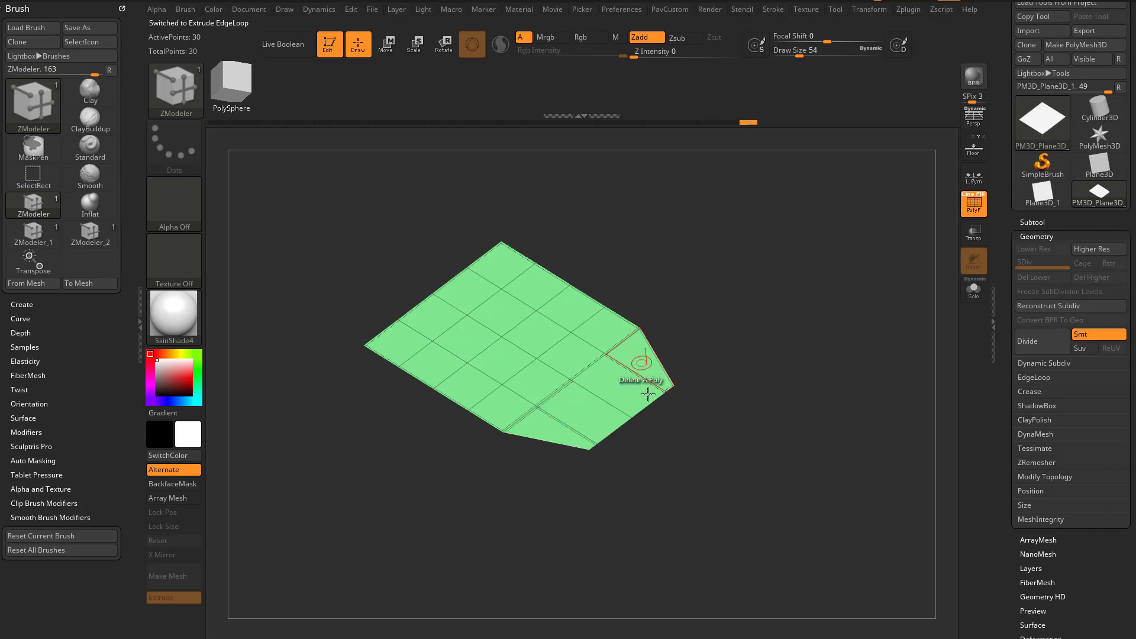
key("ctrl+z")
left_click_drag(583, 372, 664, 477)
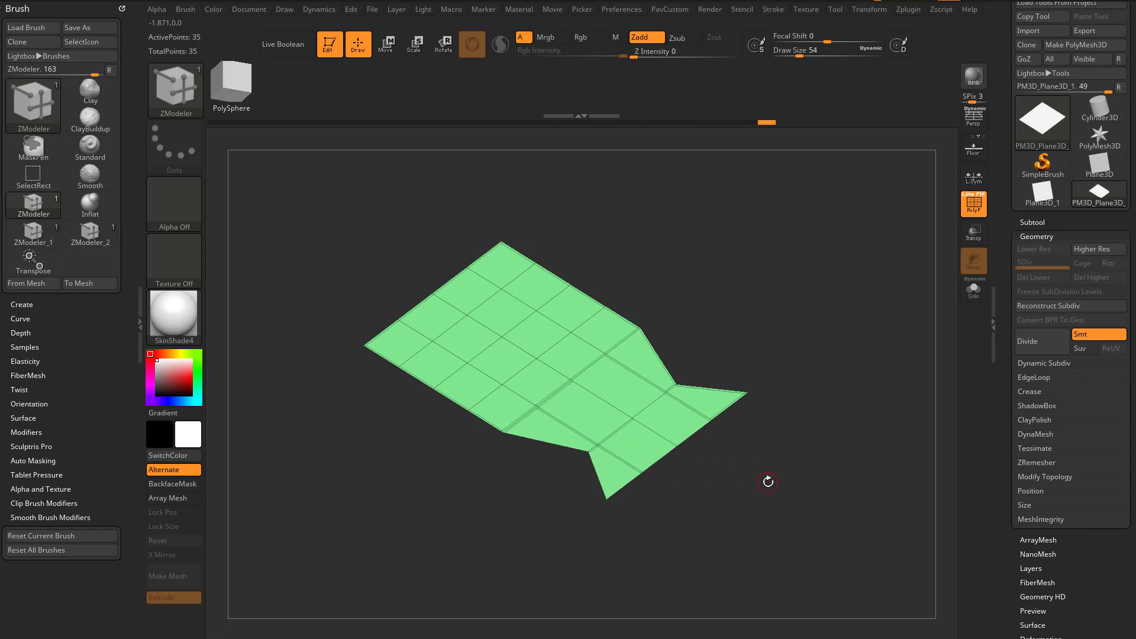
key("ctrl+z")
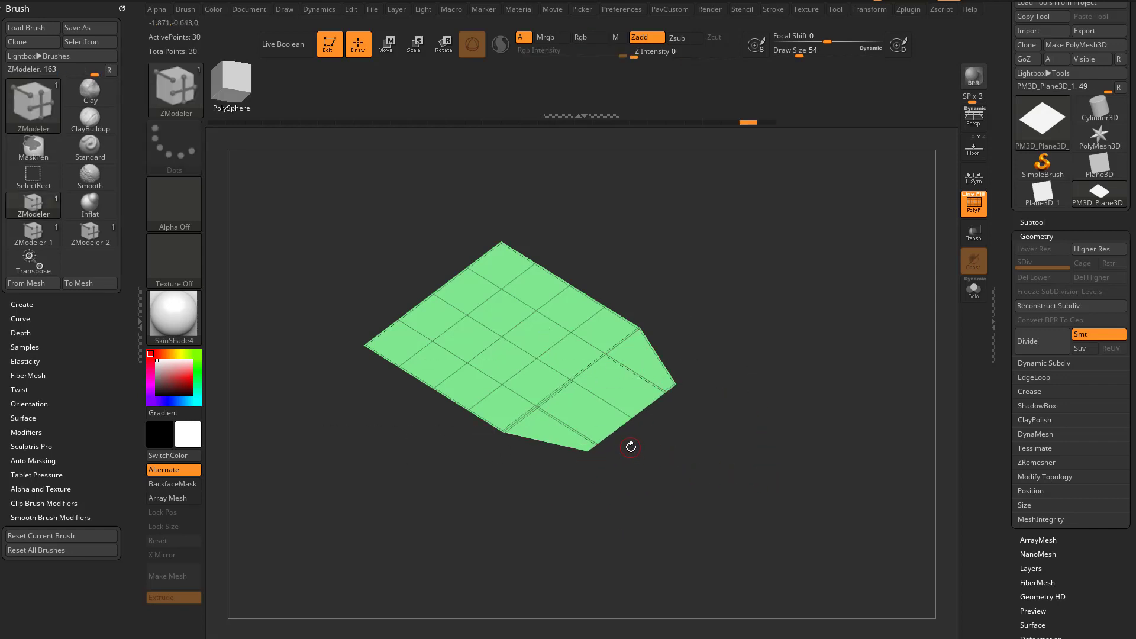
- Switch the sides modifier to Extend Sides, extrude the tapered edge loop further outward, and undo all the loop extrusions
key("space")
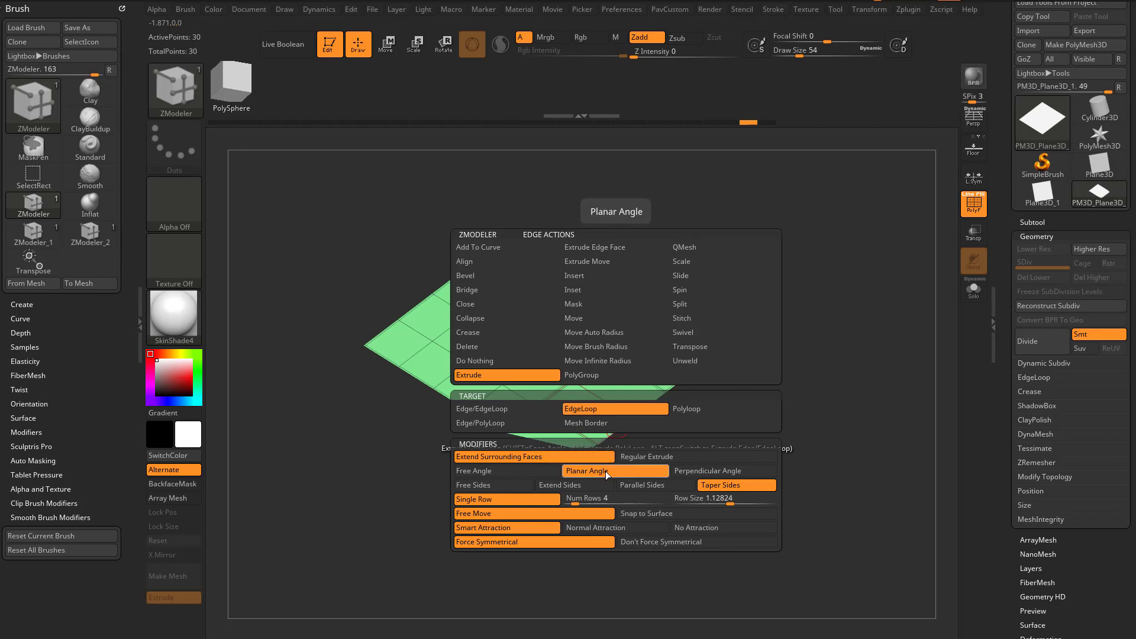
left_click(582, 486)
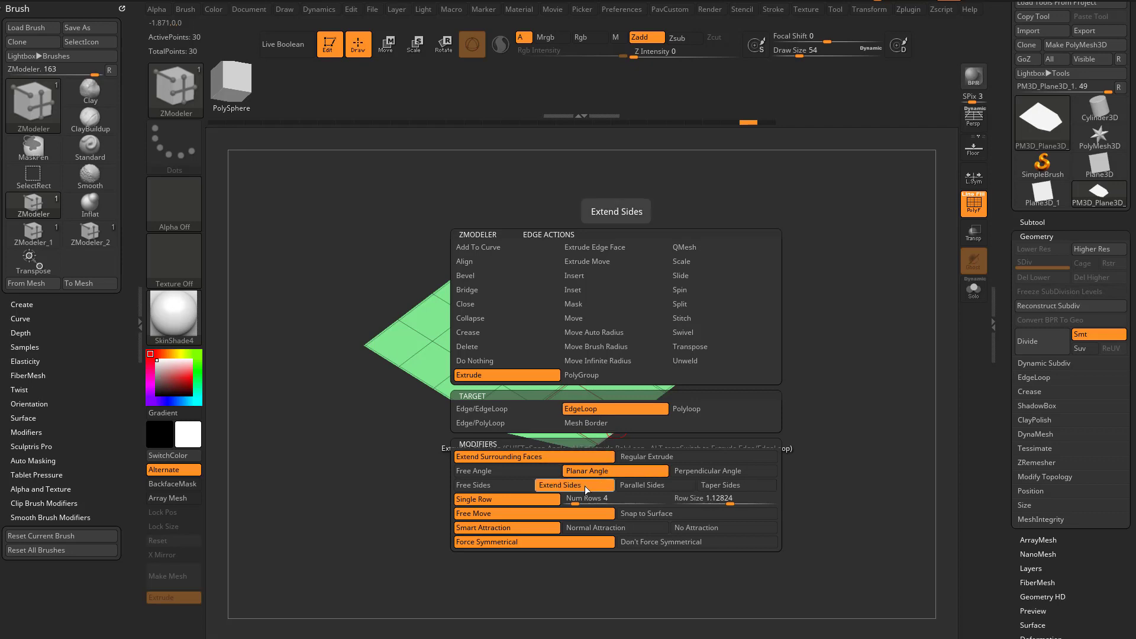
left_click(625, 445)
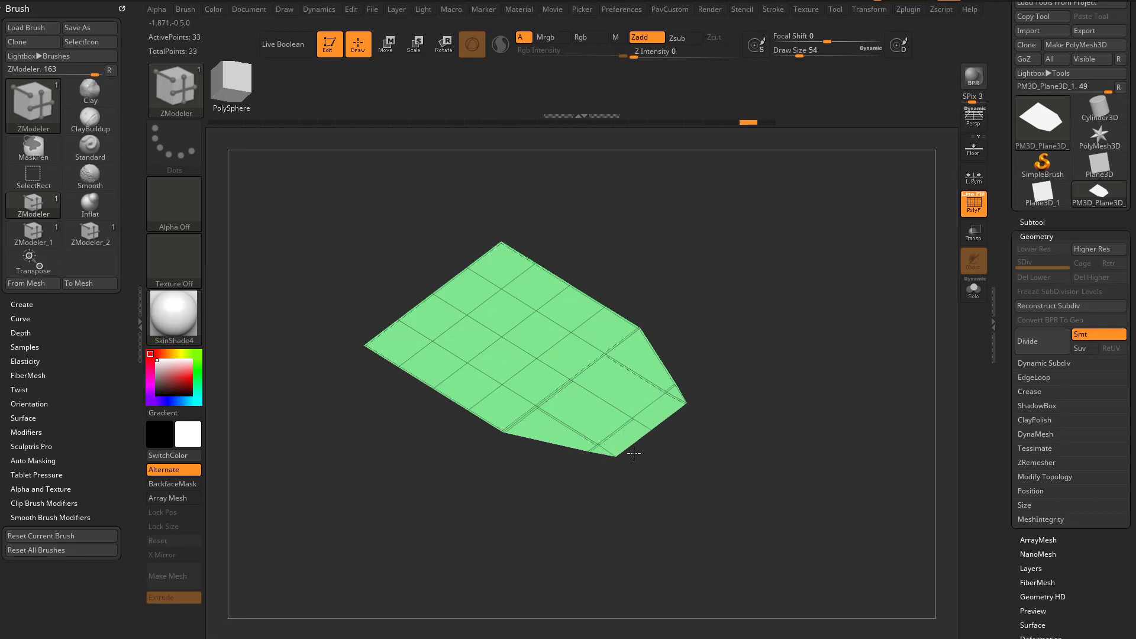
left_click_drag(633, 453, 625, 446)
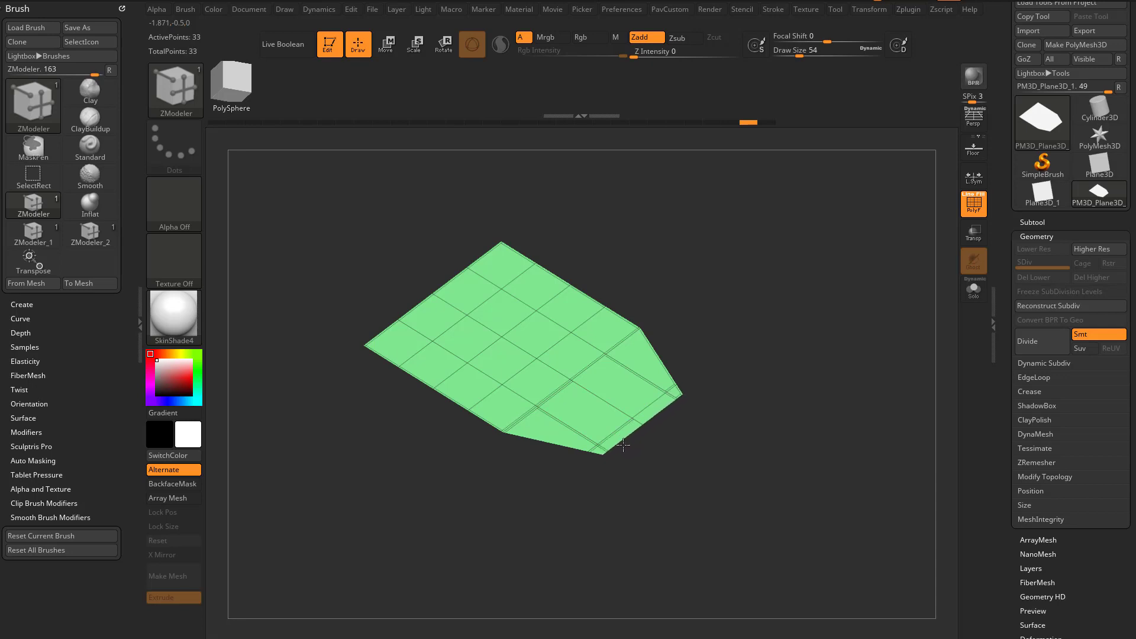
key("ctrl+z")
key("ctrl+z")
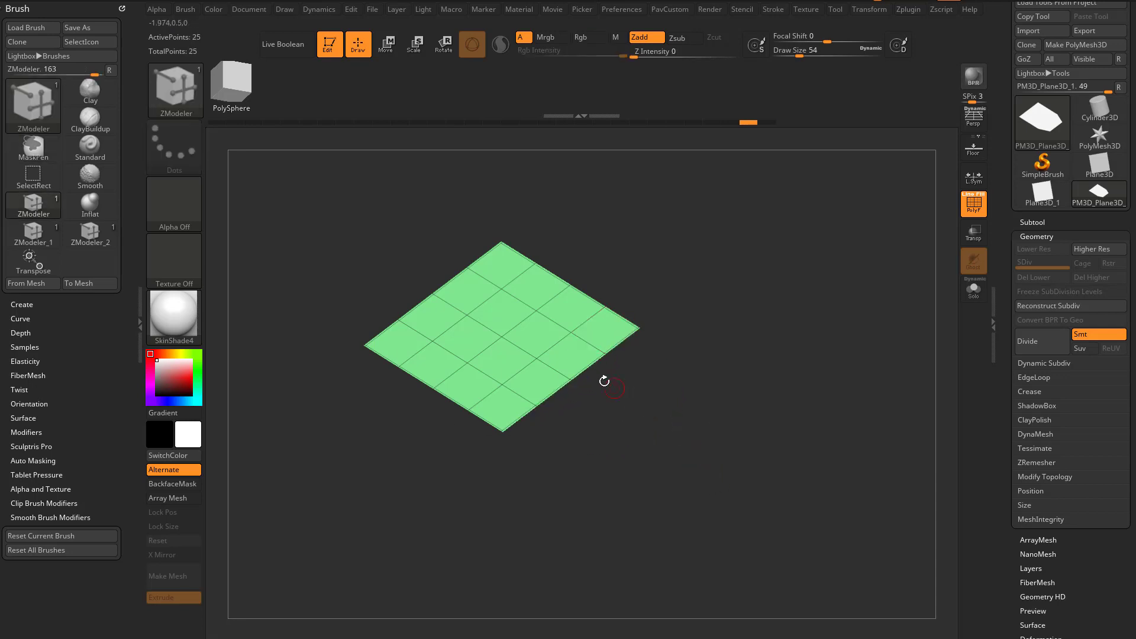
- Switch the sides modifier to Taper Sides and extrude the plane's border edge loop outward into a narrow row of faces
key("space")
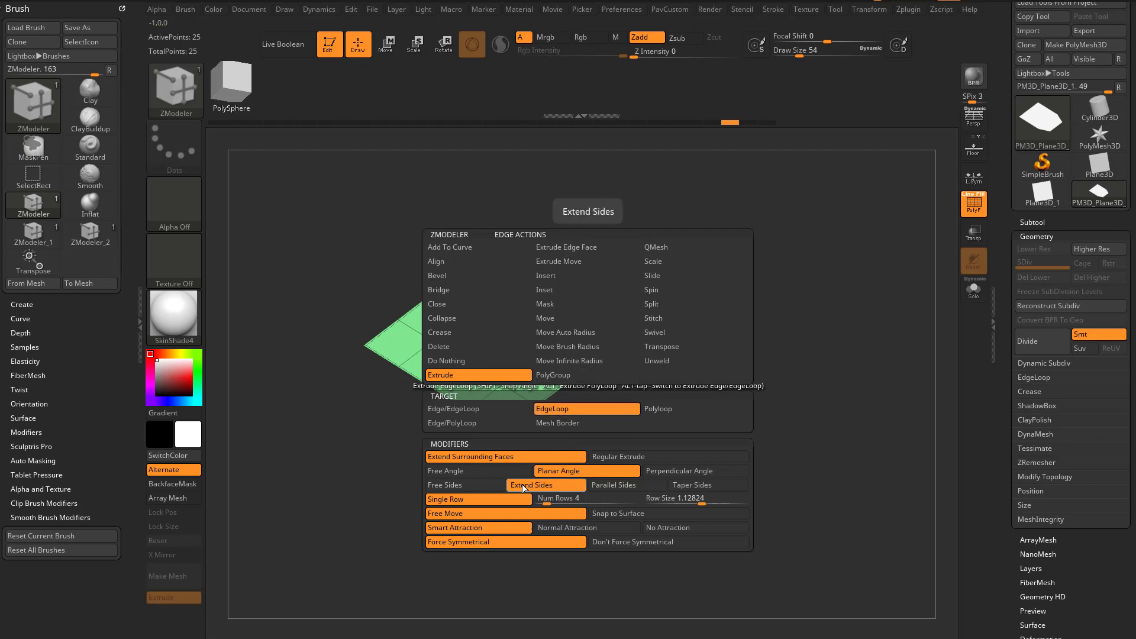
left_click(477, 487)
left_click(698, 487)
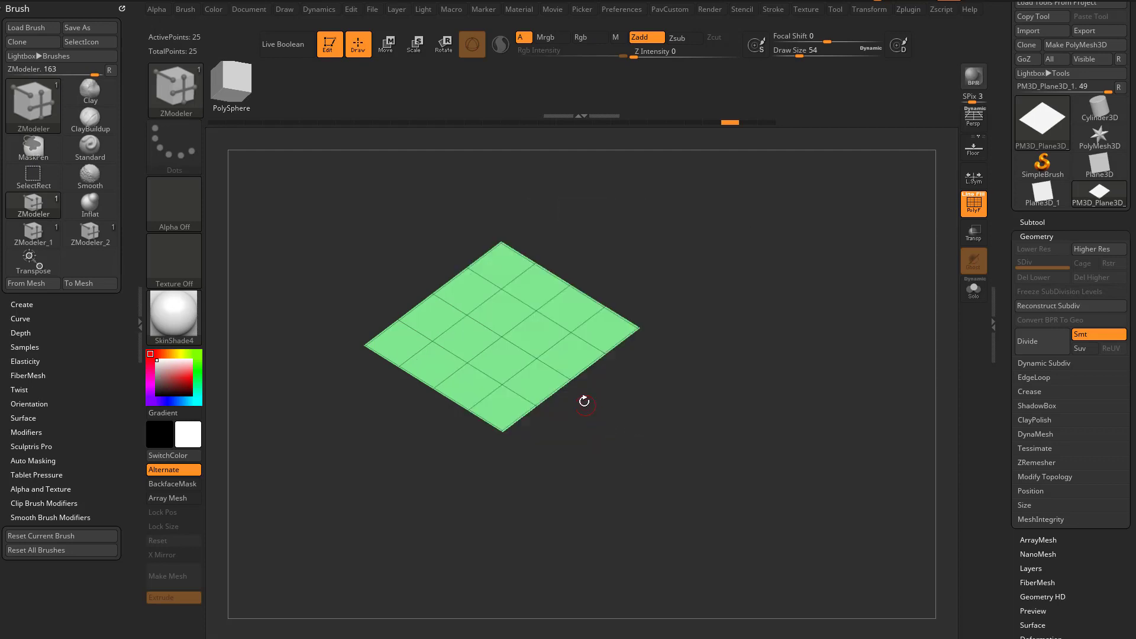
left_click_drag(559, 388, 574, 407)
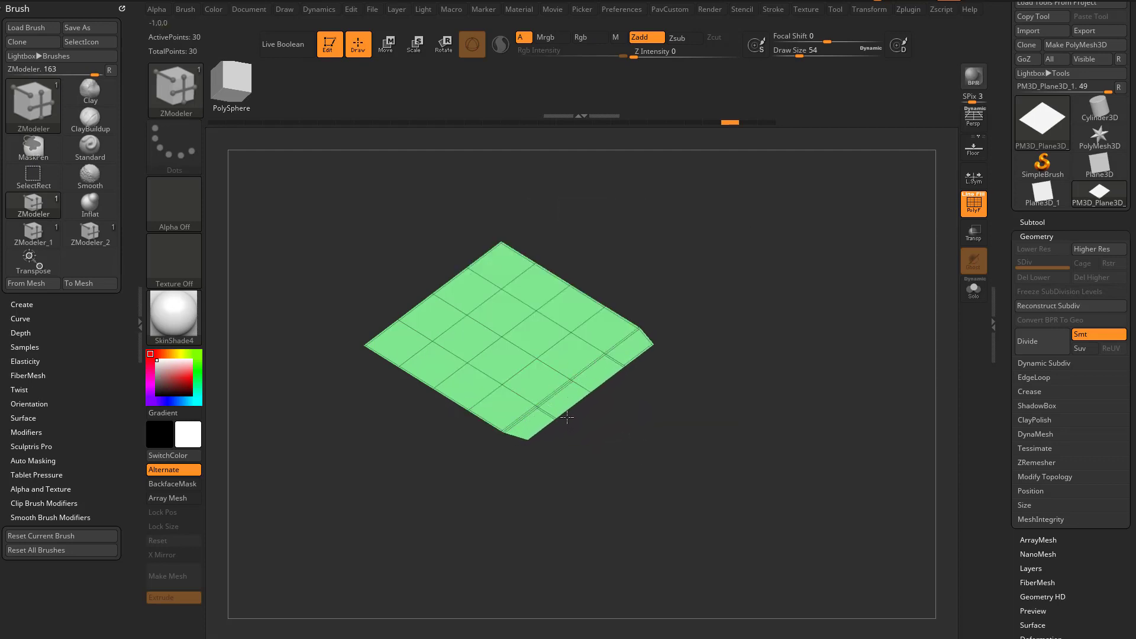
- Extend the tapered edge loop outward in several rows that follow its slanted sides, and undo the extrusions
key("space")
left_click_drag(592, 415, 662, 466)
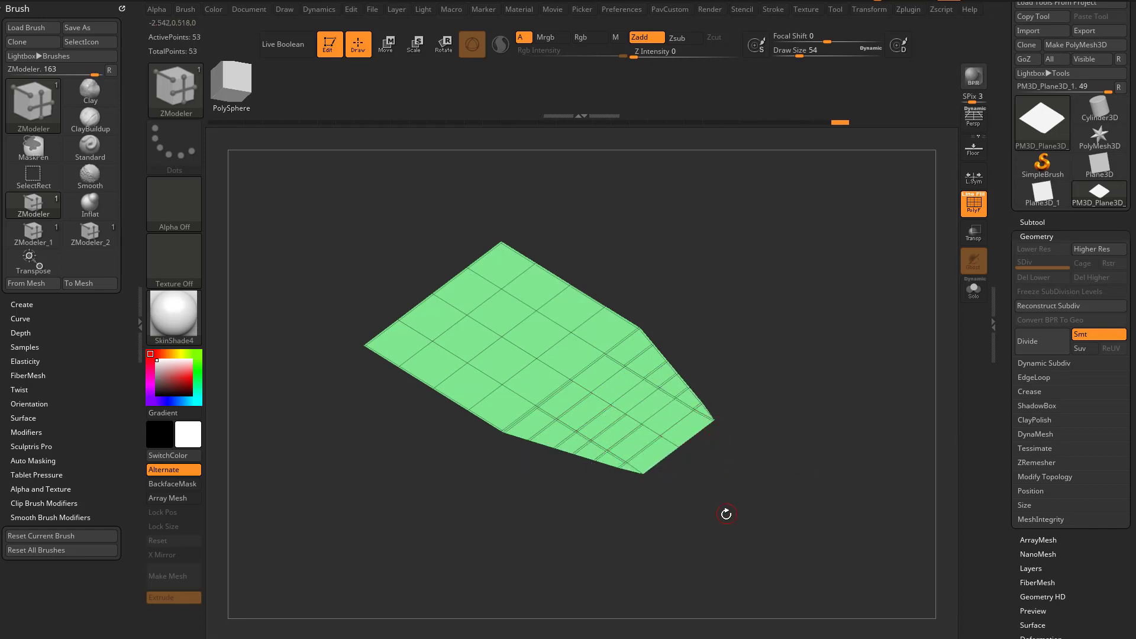
key("space")
key("ctrl+z")
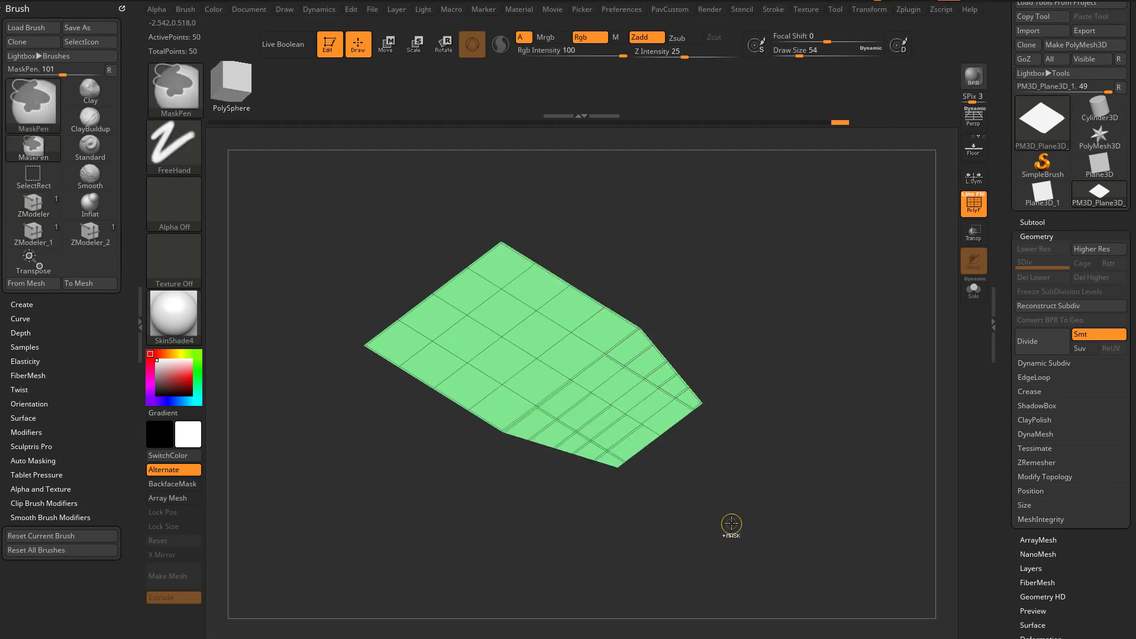
- Set Taper Sides, switch the target to Edge/EdgeLoop, and extrude a single border edge outward into one tapered face
key("space")
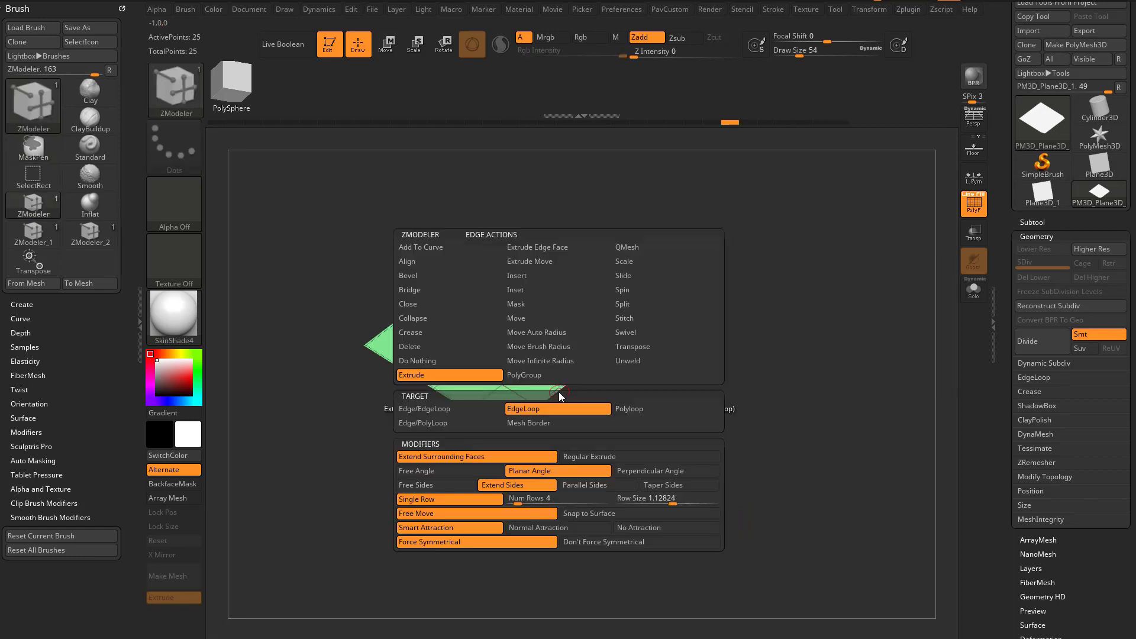
left_click(660, 485)
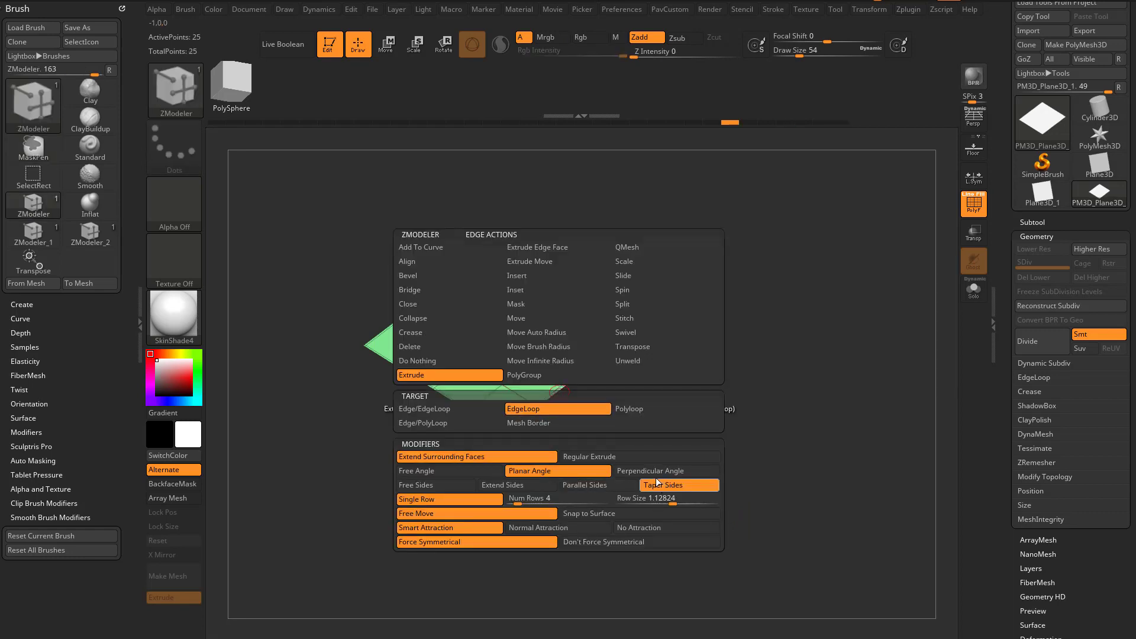
left_click_drag(559, 395, 569, 405)
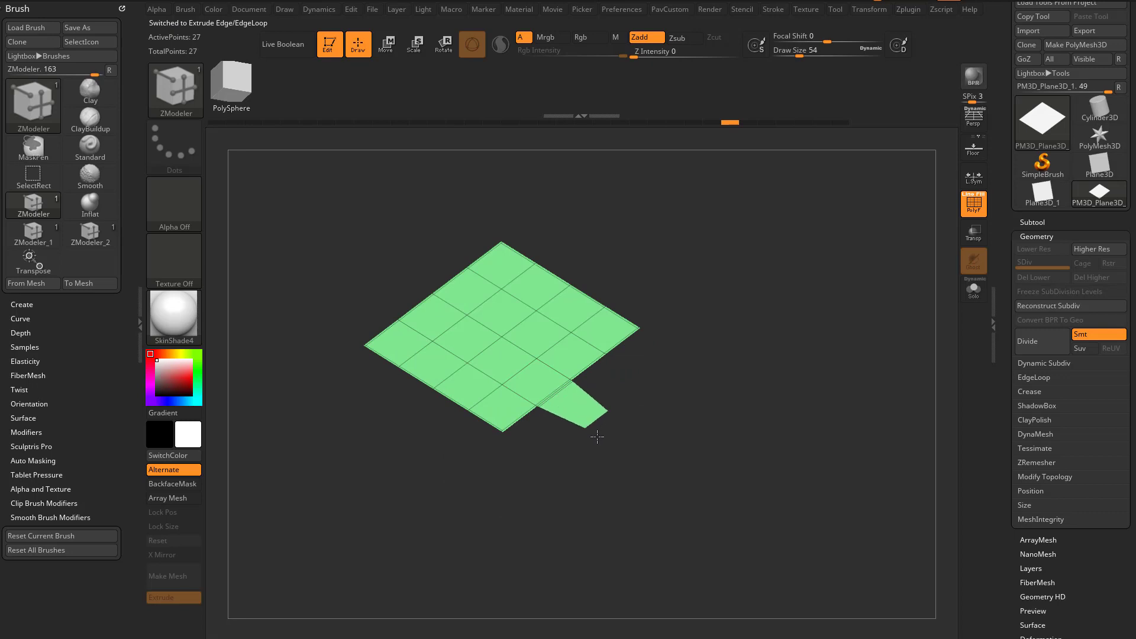
- Switch to Extend Sides, continue the single tapered face outward along its slanted sides, and undo the extrusions
key("space")
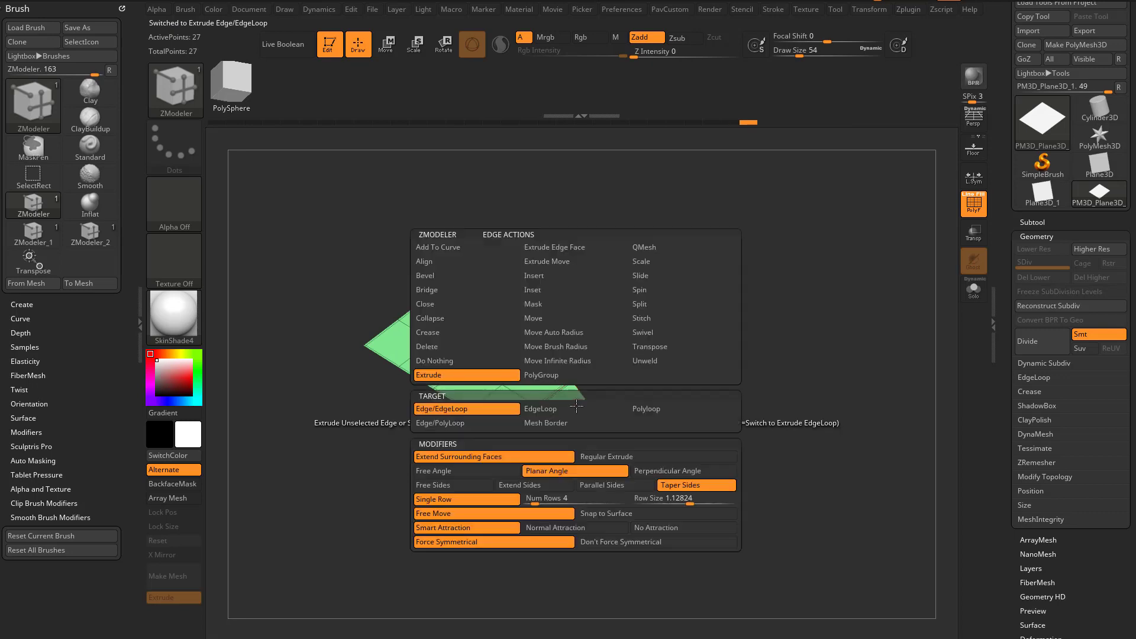
left_click(553, 484)
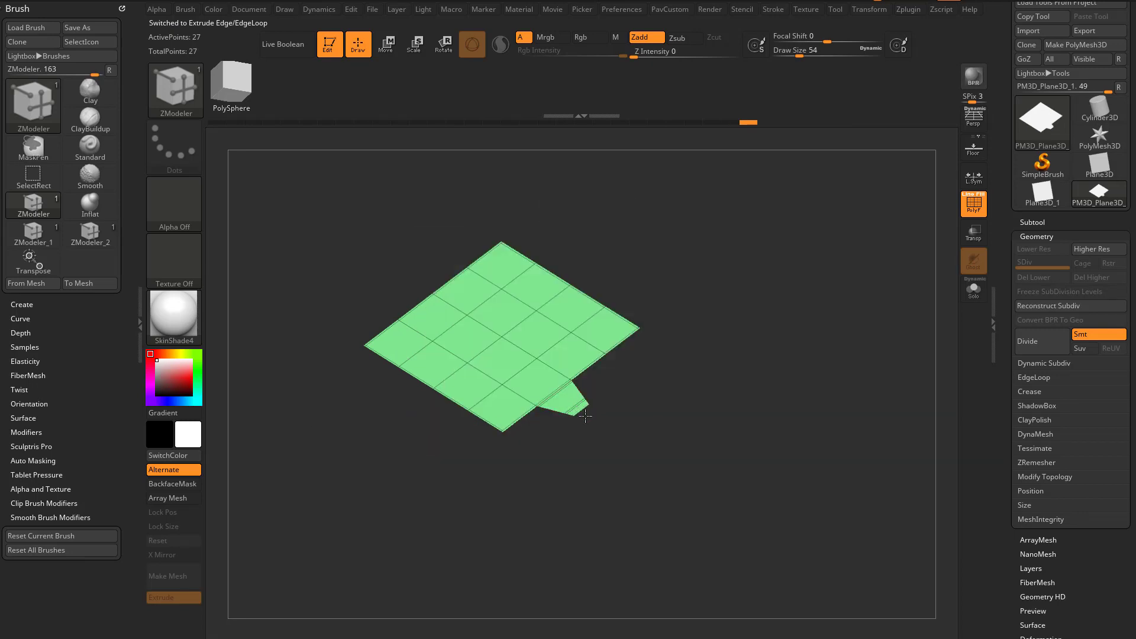
left_click_drag(592, 420, 600, 428)
key("ctrl+z")
key("ctrl+z")
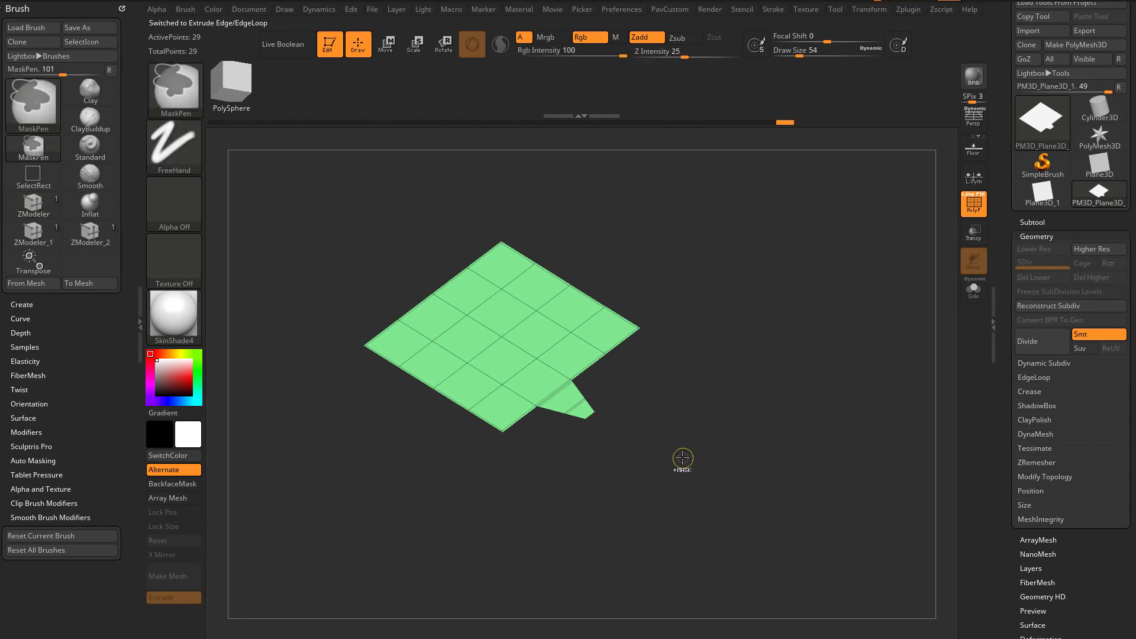
- Set Taper Sides, switch the target to EdgeLoop, and extrude the plane's border edge loop into one tapered row
key("space")
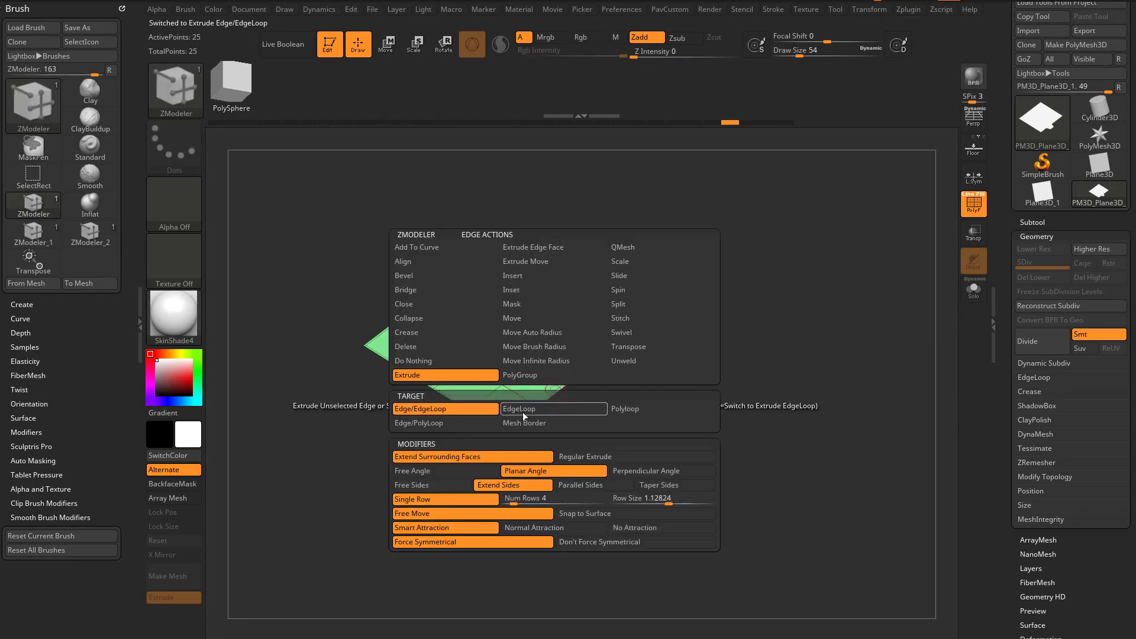
left_click(654, 485)
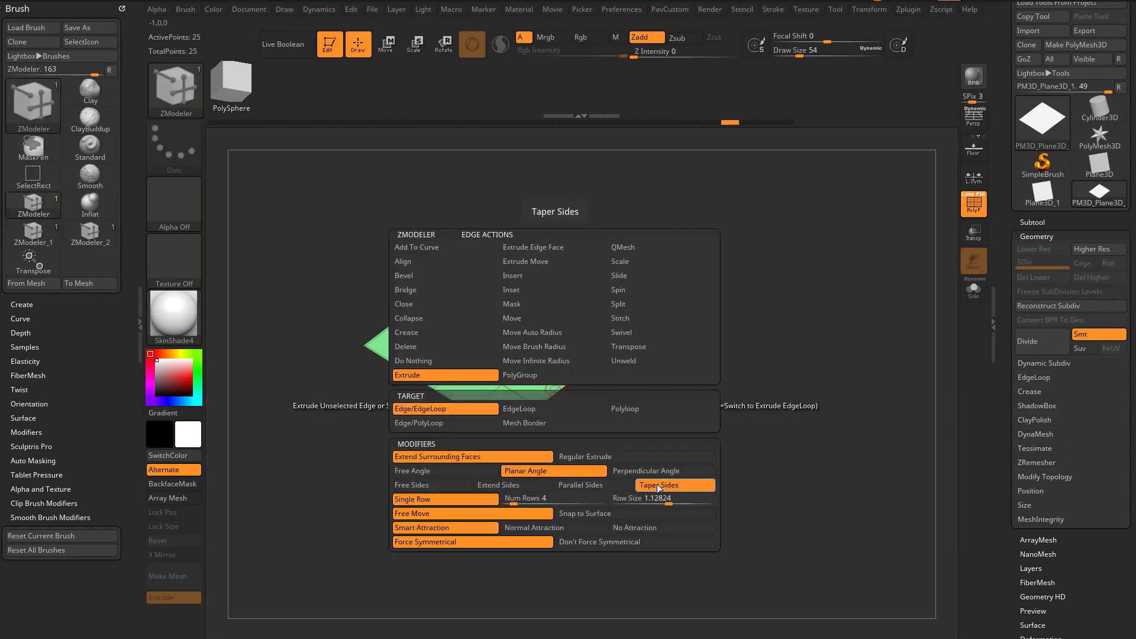
left_click_drag(560, 392, 558, 433)
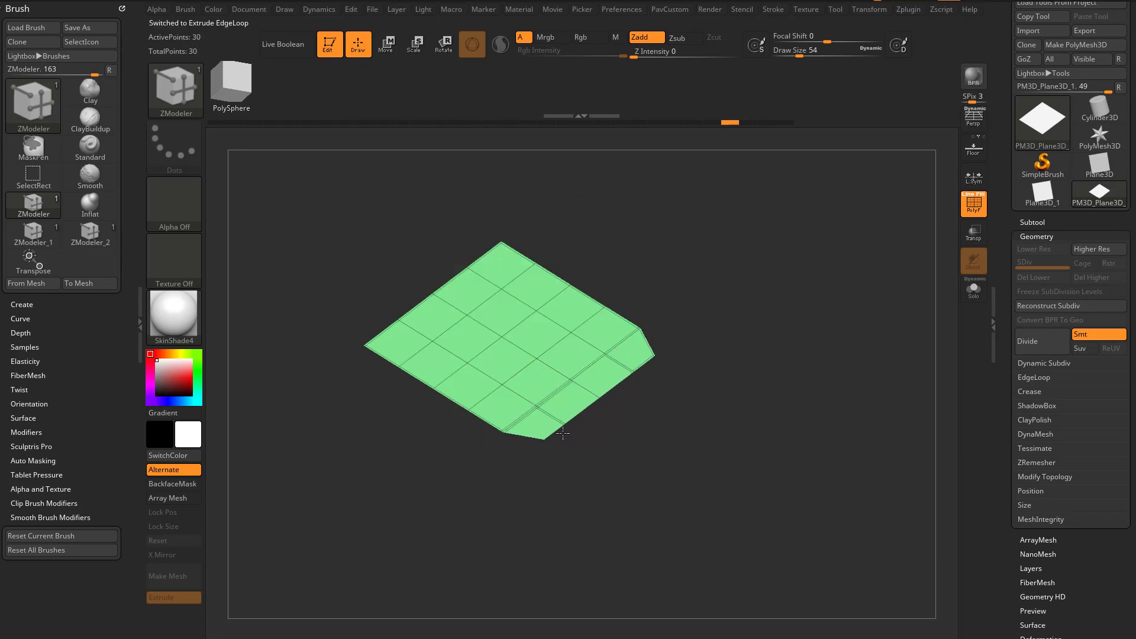
- Switch the sides modifier to Parallel Sides and extrude the tapered edge loop outward by one more row
key("space")
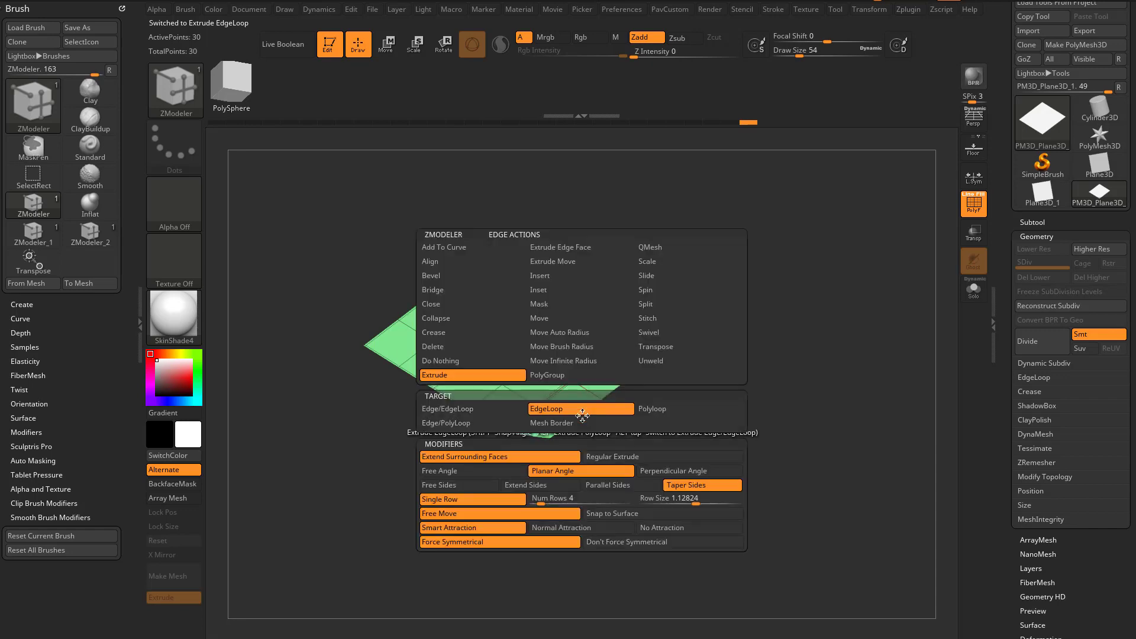
left_click(593, 485)
left_click_drag(584, 415, 605, 431)
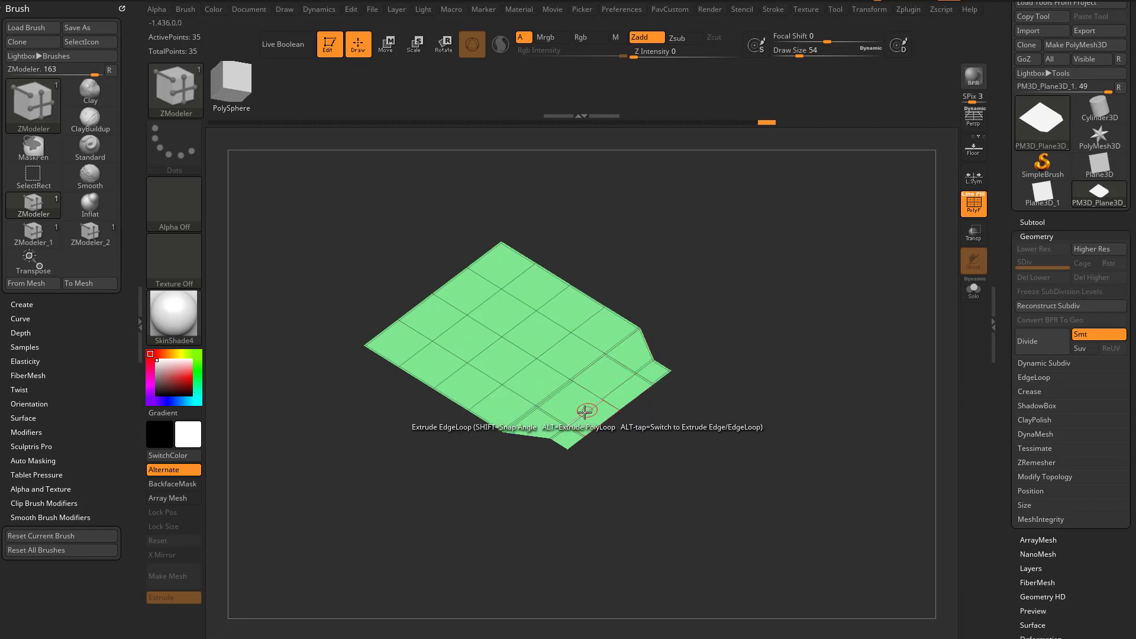
- Extrude the edge loop into a long multi-row strip with Parallel Sides, stepping it downward by alternating Perpendicular Angle and Planar Angle
mouse_move(602, 419)
left_mouse_down()
mouse_move(683, 492)
mouse_move(682, 476)
mouse_move(679, 514)
mouse_move(705, 519)
mouse_move(707, 545)
mouse_move(735, 547)
mouse_move(718, 583)
mouse_move(723, 599)
mouse_move(742, 590)
left_mouse_up()
key("space")
left_click(678, 471)
key("alt")
key("alt")
key("alt")
key("ctrl")
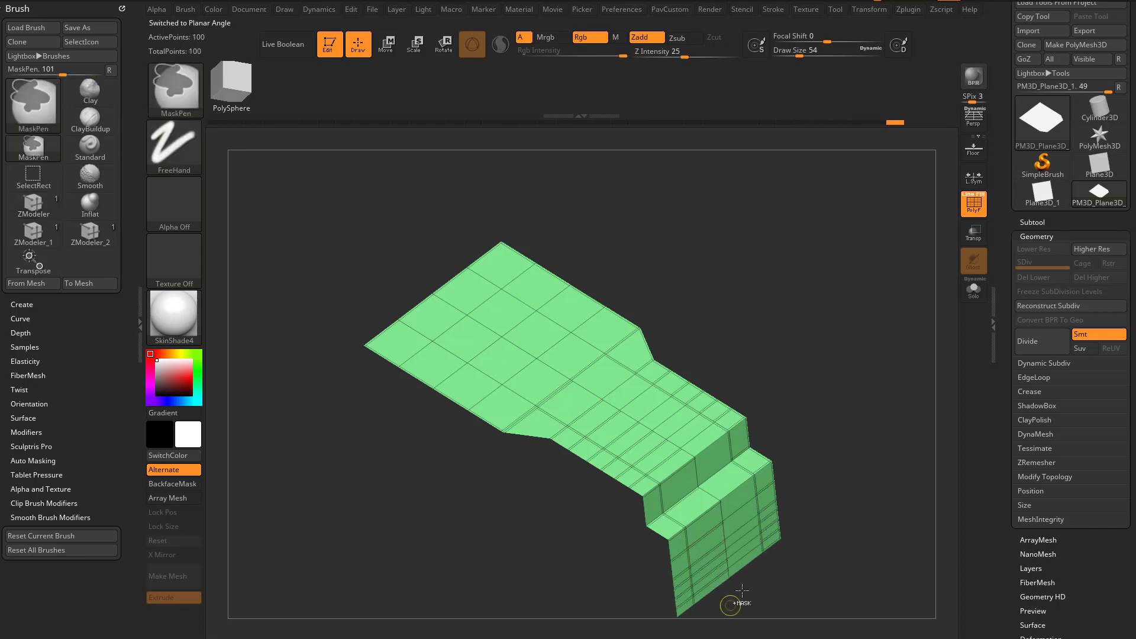
- Undo the stepped strip and all preceding loop extrusions back to the plain 4x4 plane
key("ctrl+z")
key("ctrl+z")
key("ctrl+z")
key("ctrl+z")
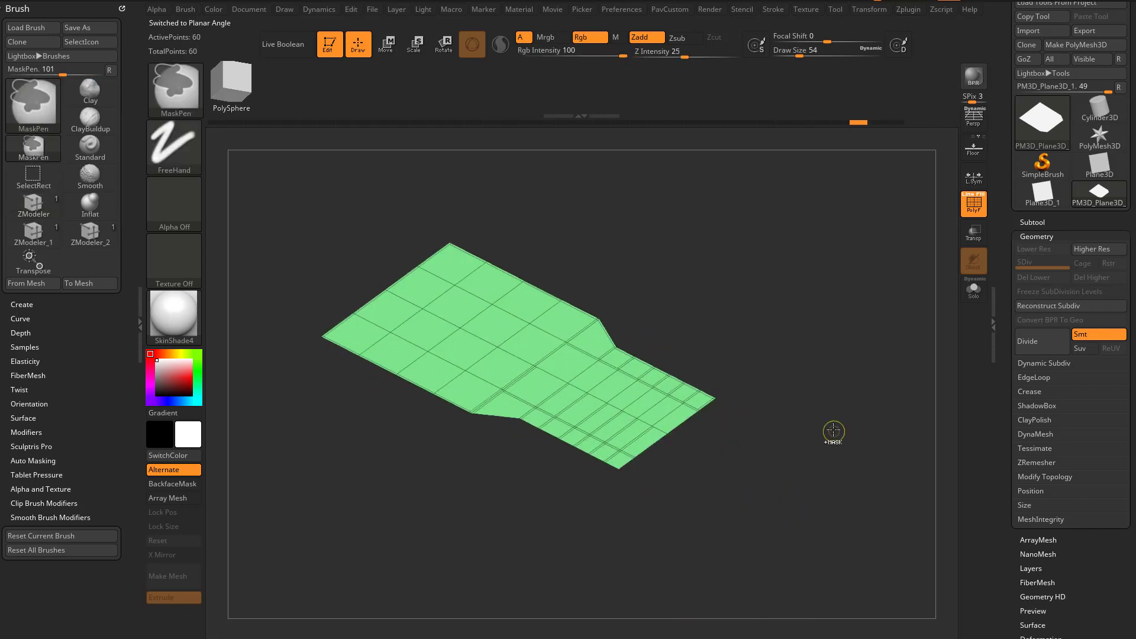
key("ctrl+z")
key("ctrl+z")
key("ctrl+z")
- Set the edge Extrude modifiers to Free Angle and Free Sides, and its target to Edge/EdgeLoop
key("space")
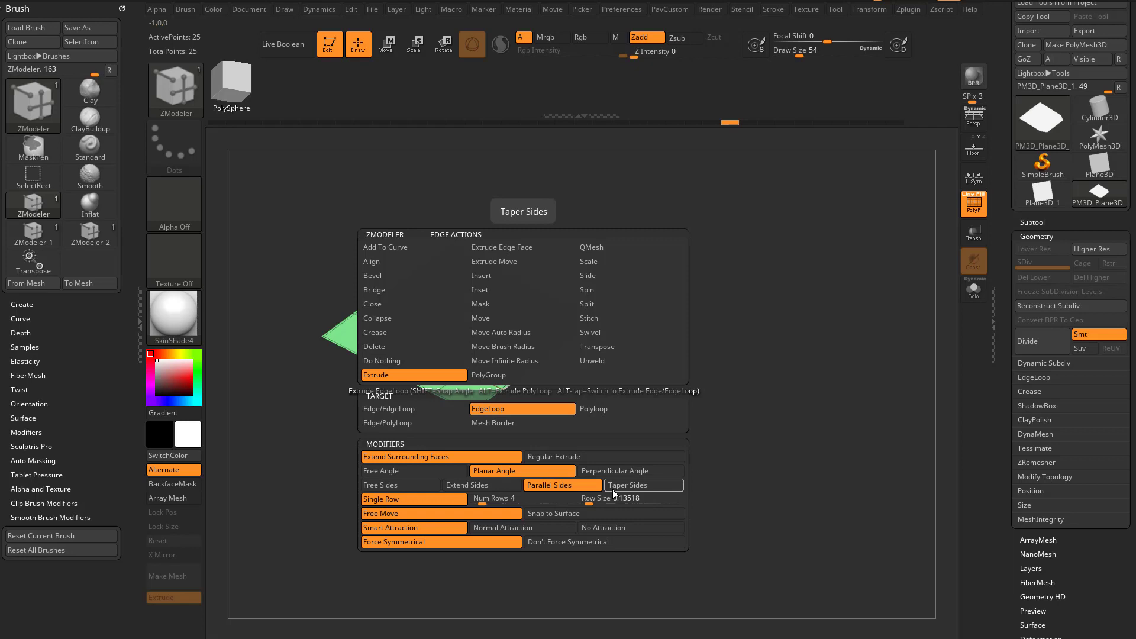
key("space")
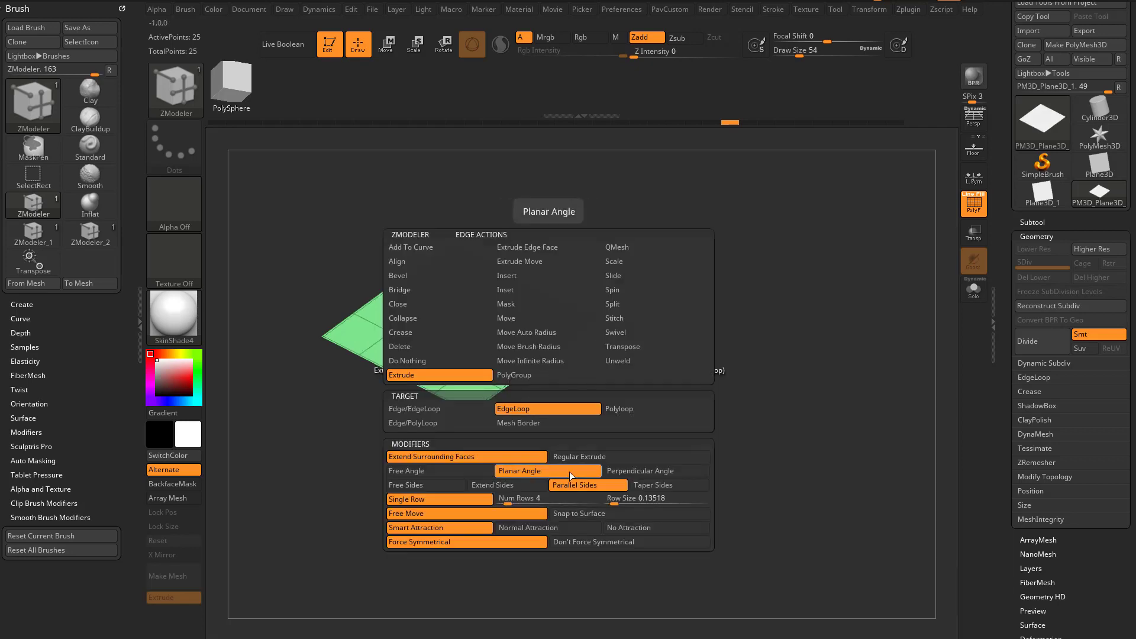
left_click(453, 472)
left_click(434, 487)
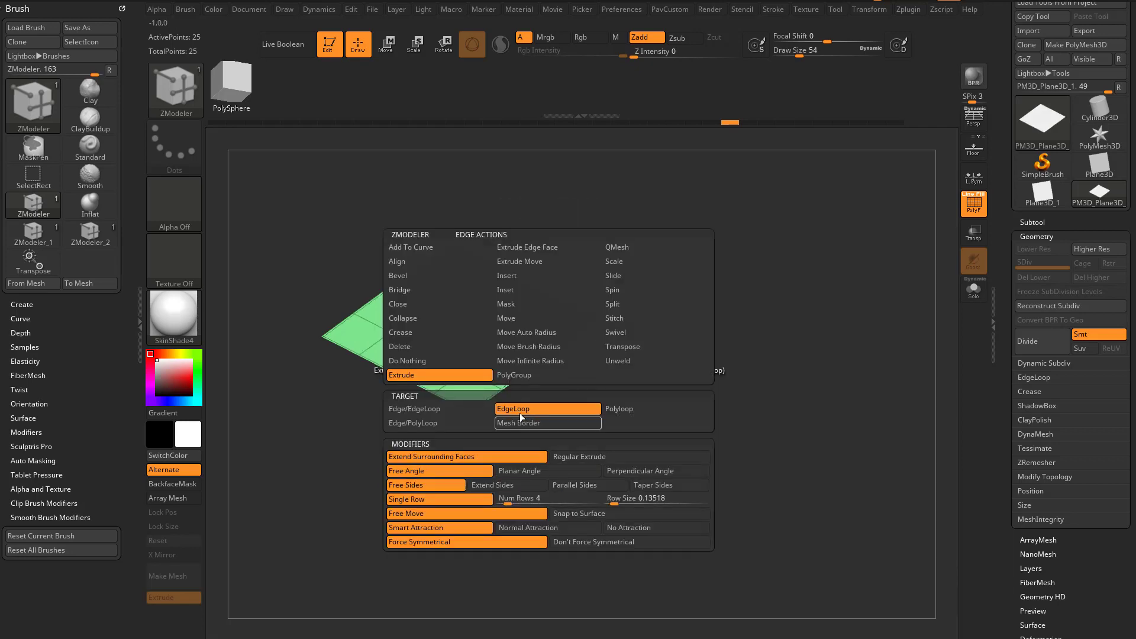
left_click(441, 408)
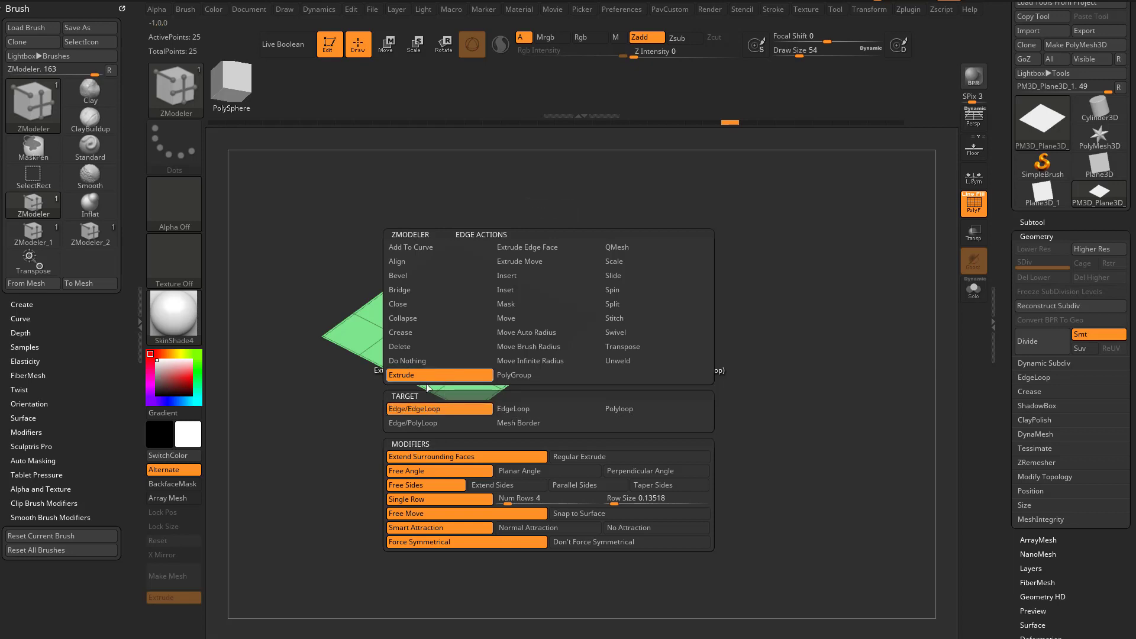